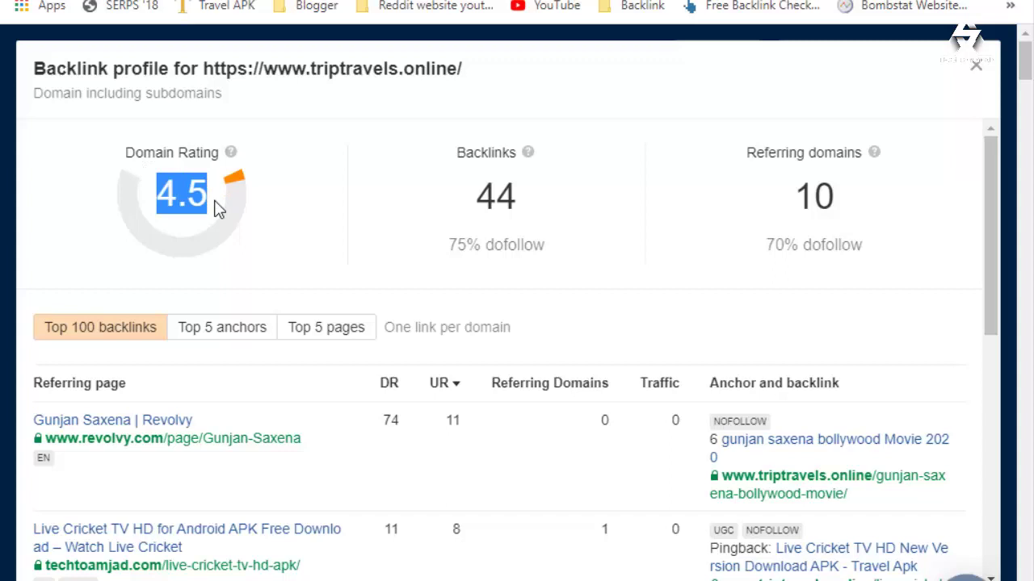
Step: Review the backlink count and dofollow share in the triptravels.online backlink profile, and close the report
left_click_drag(475, 200, 517, 215)
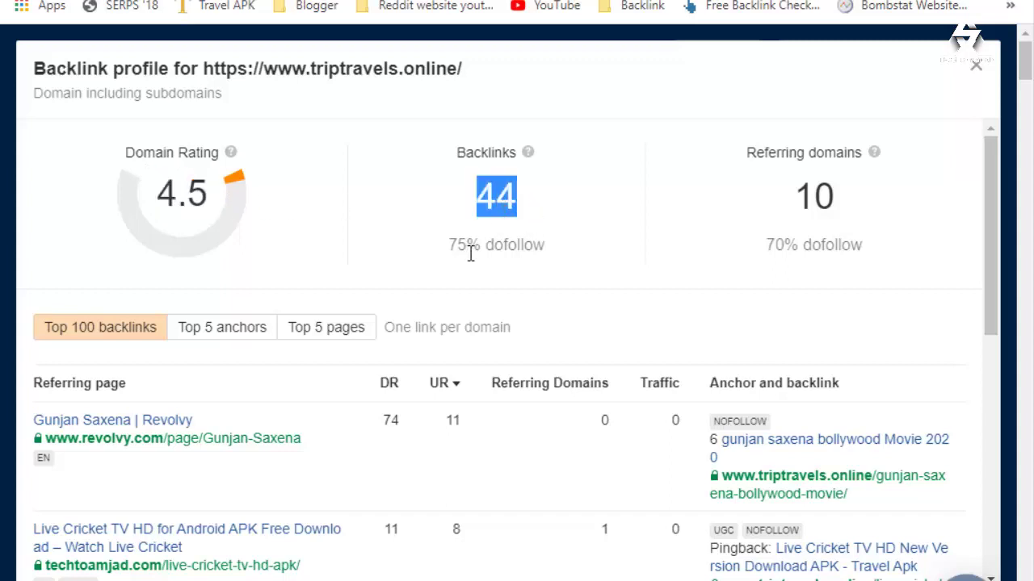
left_click_drag(549, 259, 423, 254)
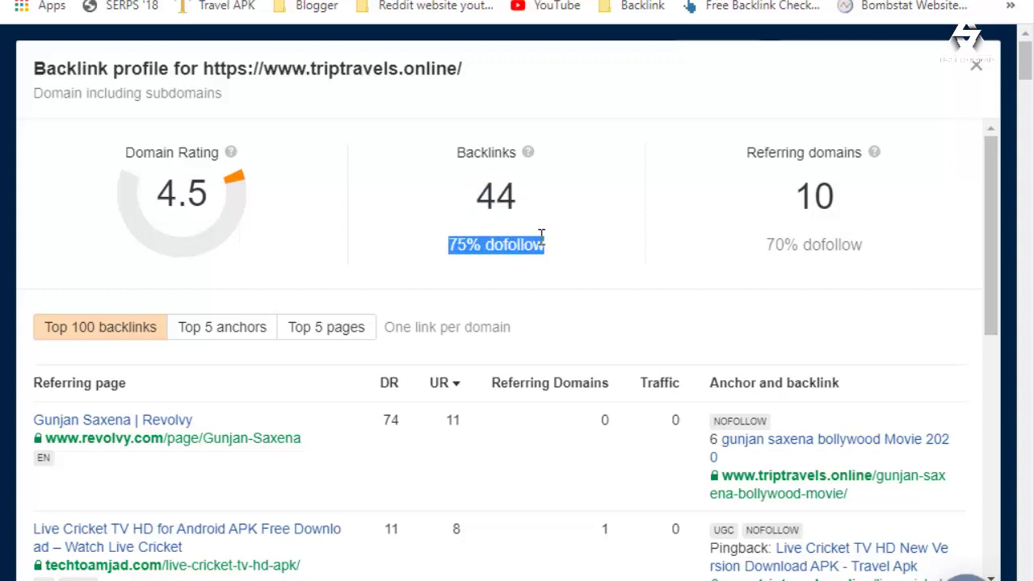
left_click(976, 65)
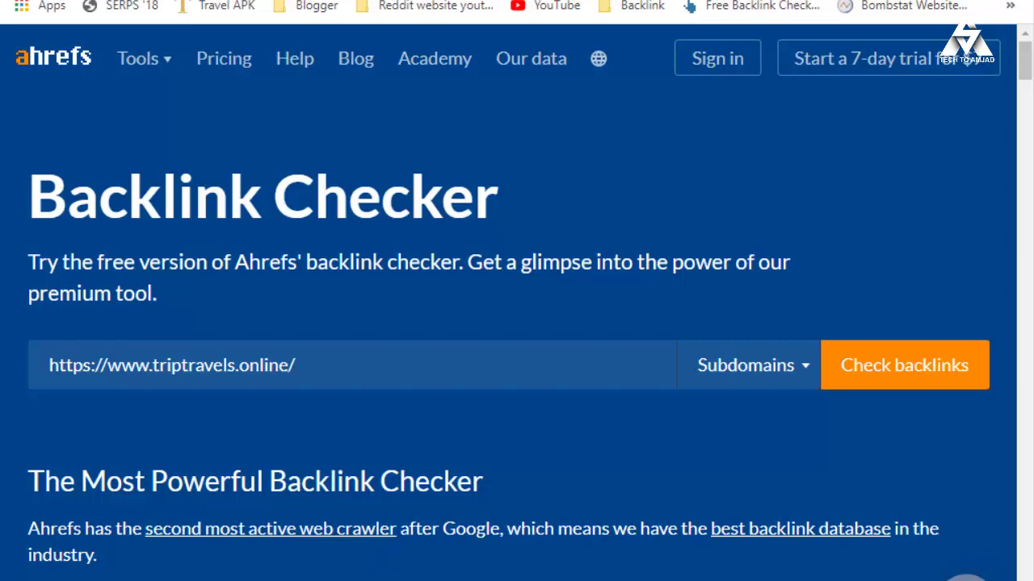
Step: Open the Backlink link NOTE file from New folder (8) to read it, and close it
left_click(277, 580)
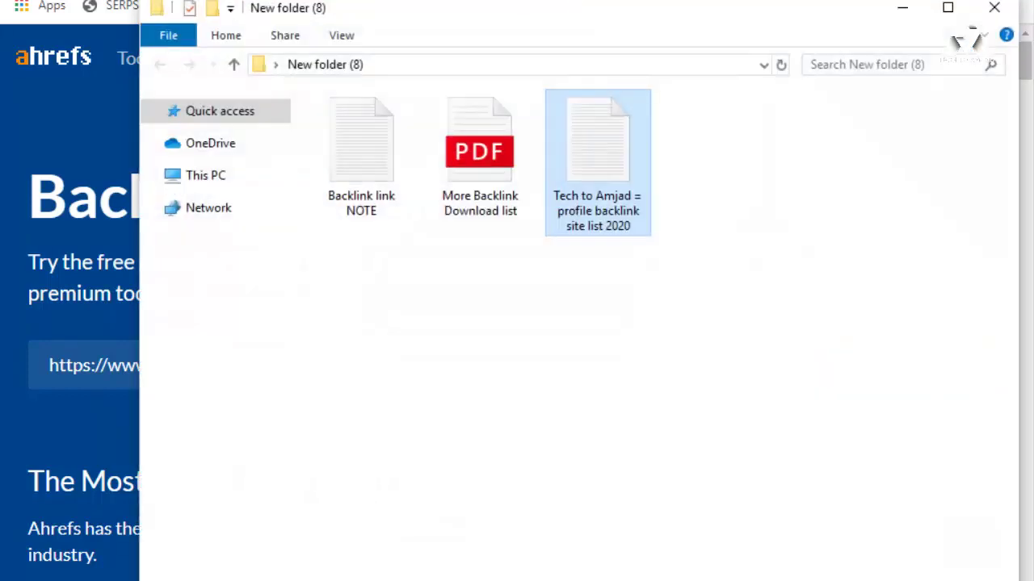
double_click(366, 161)
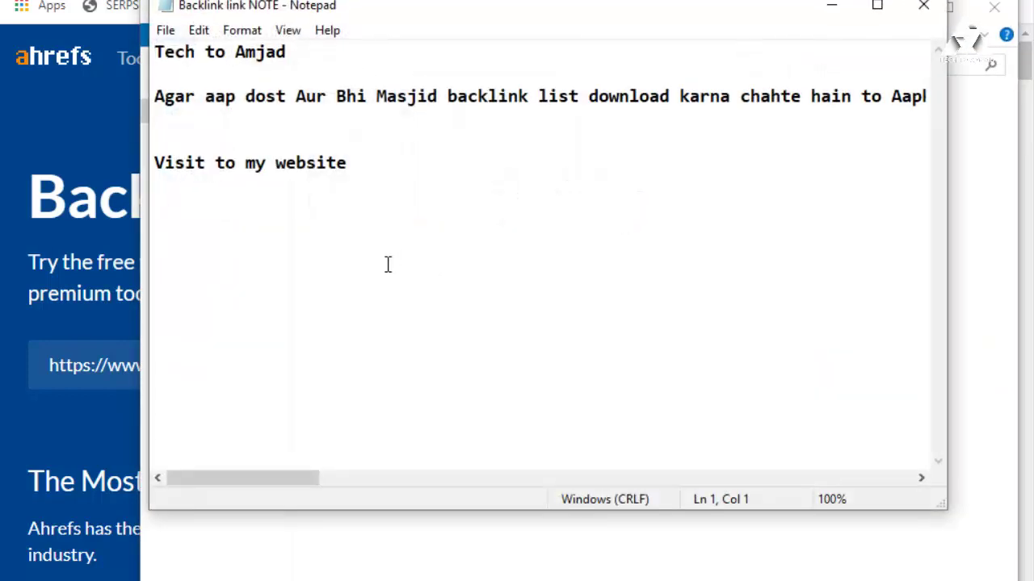
left_click(929, 10)
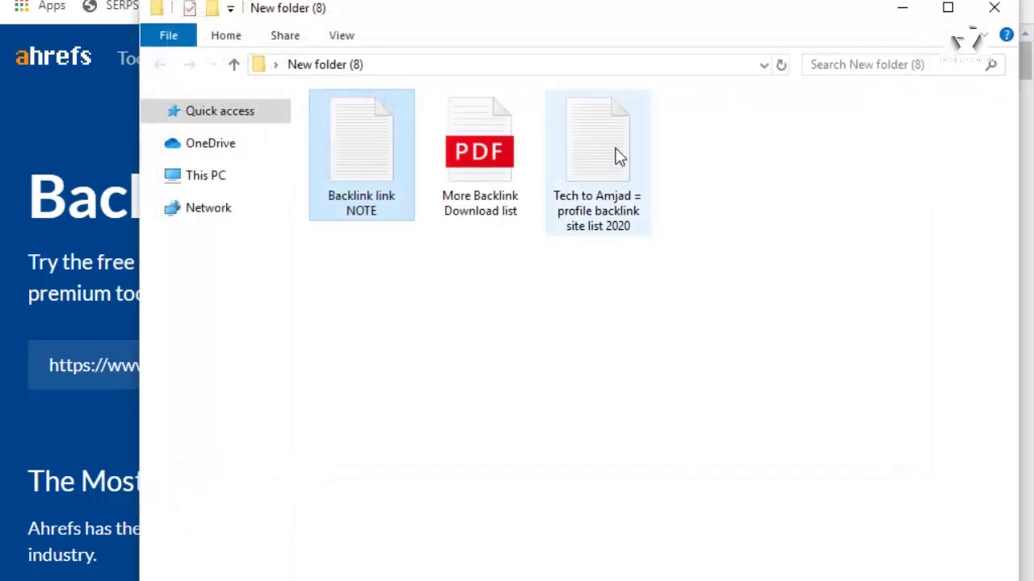
Step: Open the text file "Tech to Amjad = profile backlink site list 2020" and look through its profile links
left_click(617, 156)
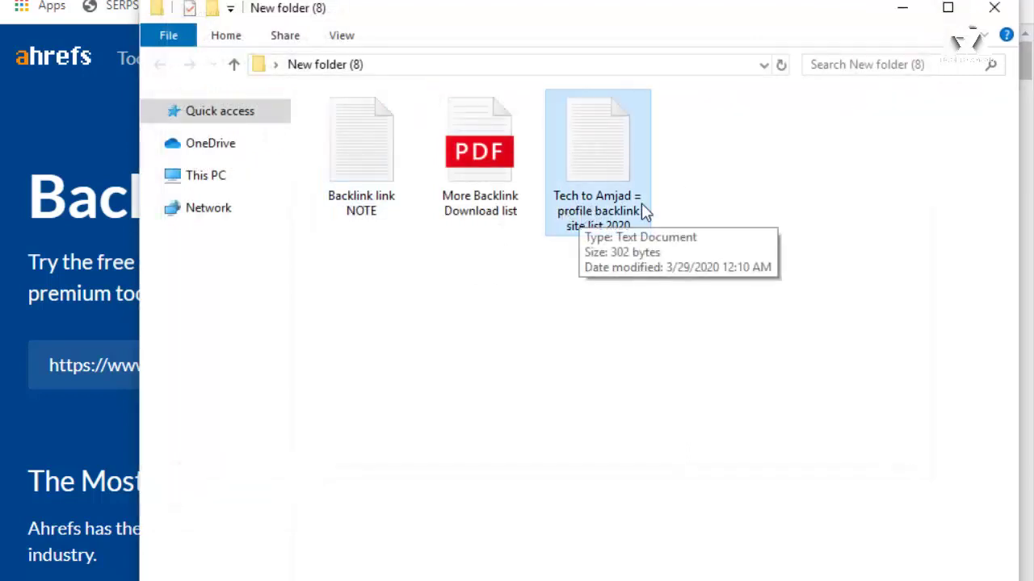
double_click(605, 167)
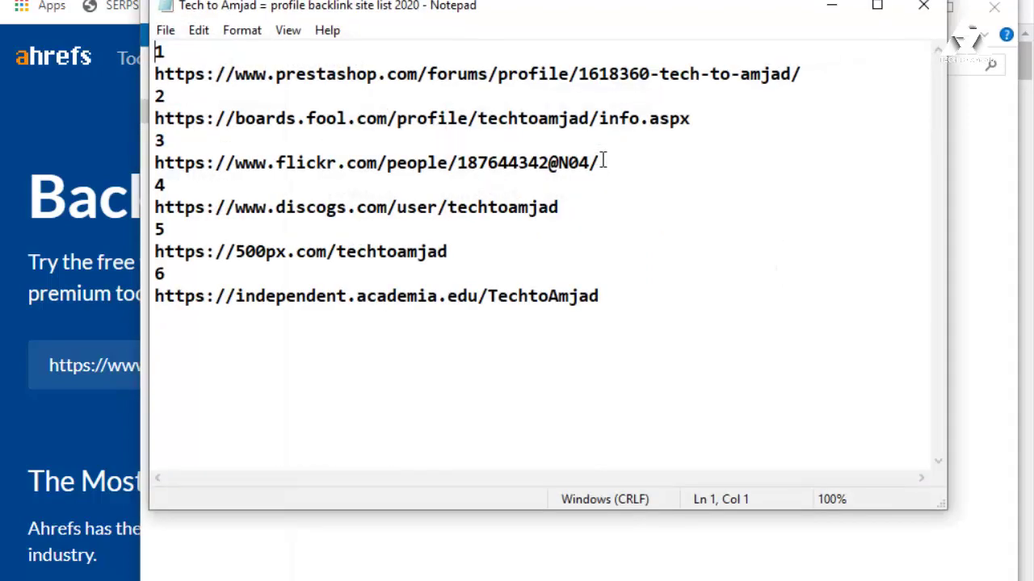
left_click_drag(614, 286, 151, 32)
left_click(185, 91)
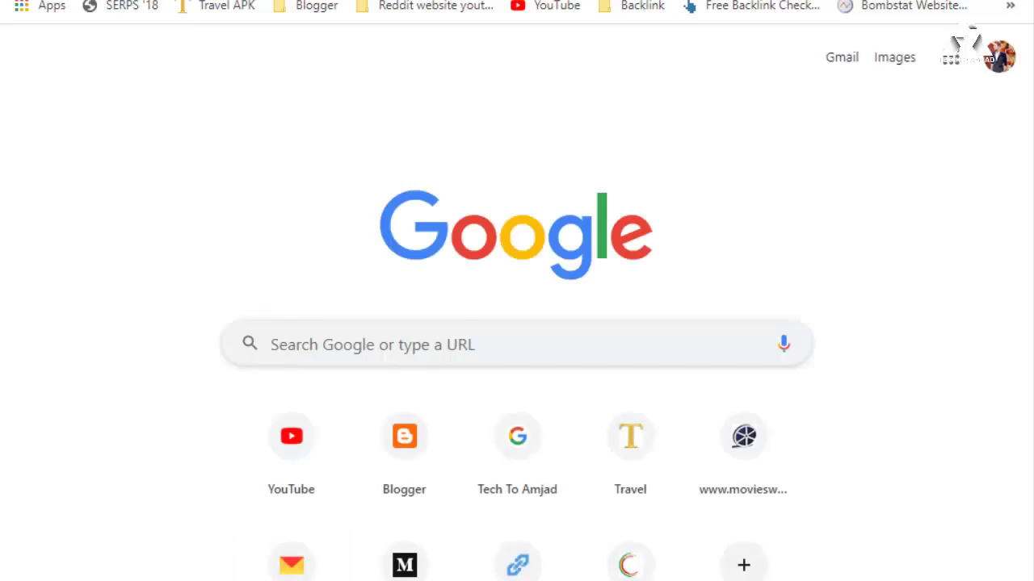
Step: Open the Tech To Amjad website in the browser by entering "tech" with the on-screen keyboard and accepting the suggested address
key("super+ctrl+o")
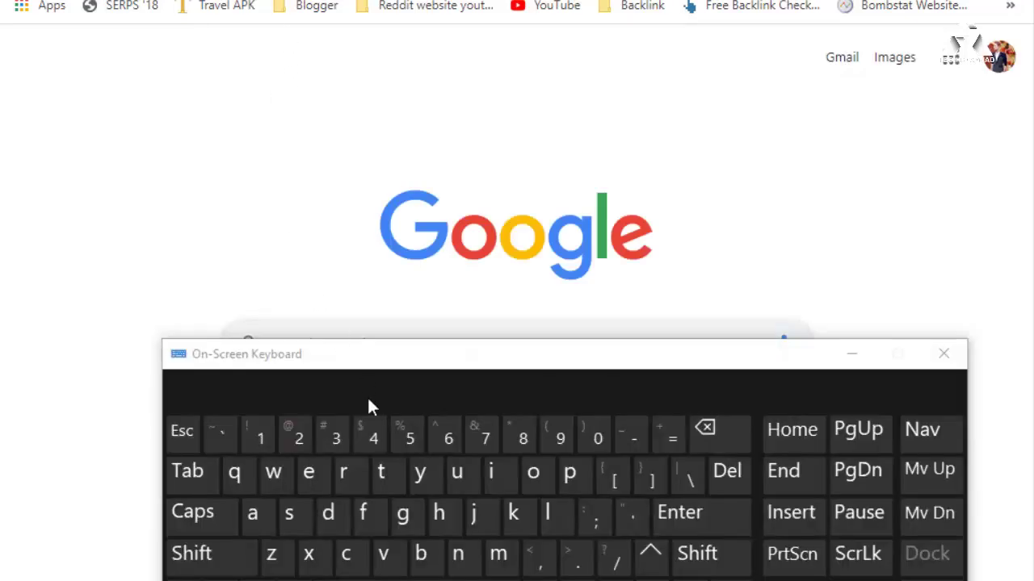
left_click(383, 475)
left_click(308, 473)
left_click(345, 556)
left_click(438, 516)
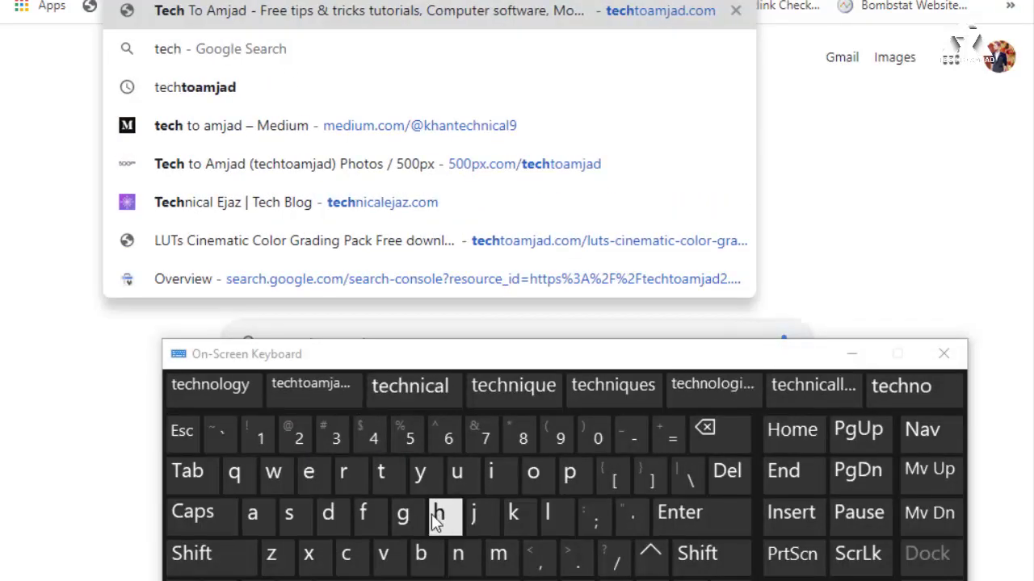
left_click(675, 515)
key("super+ctrl+o")
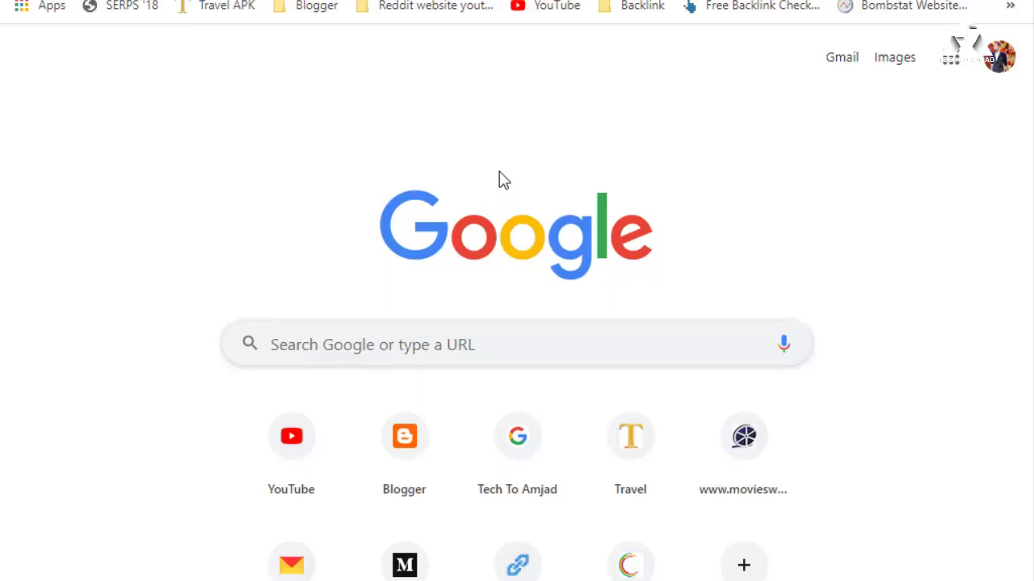
key("F5")
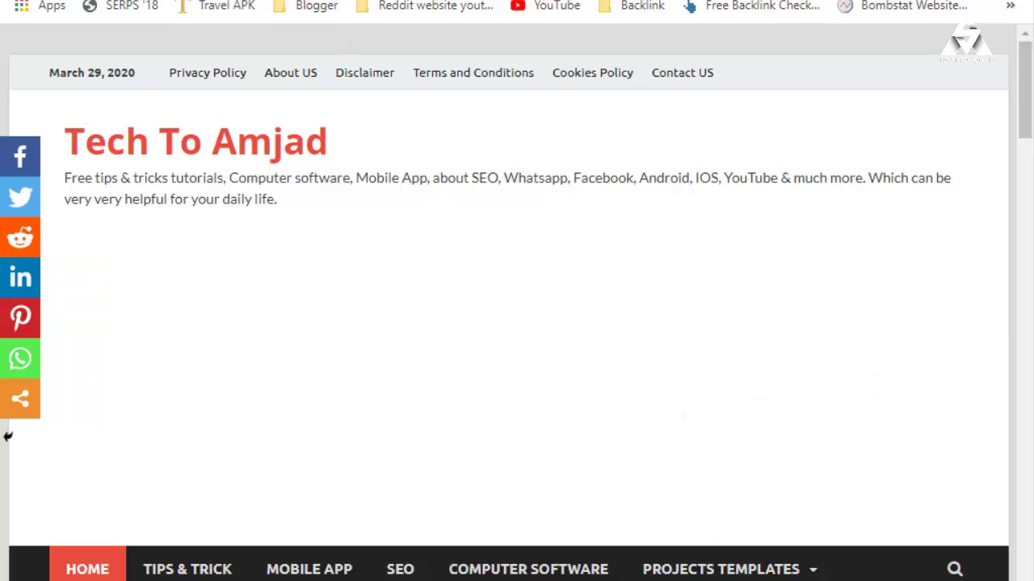
Step: Copy the Tech To Amjad site address, replace the URL in the Ahrefs Backlink Checker with it, and run the check, completing the robot verification
right_click(223, 0)
left_click(278, 90)
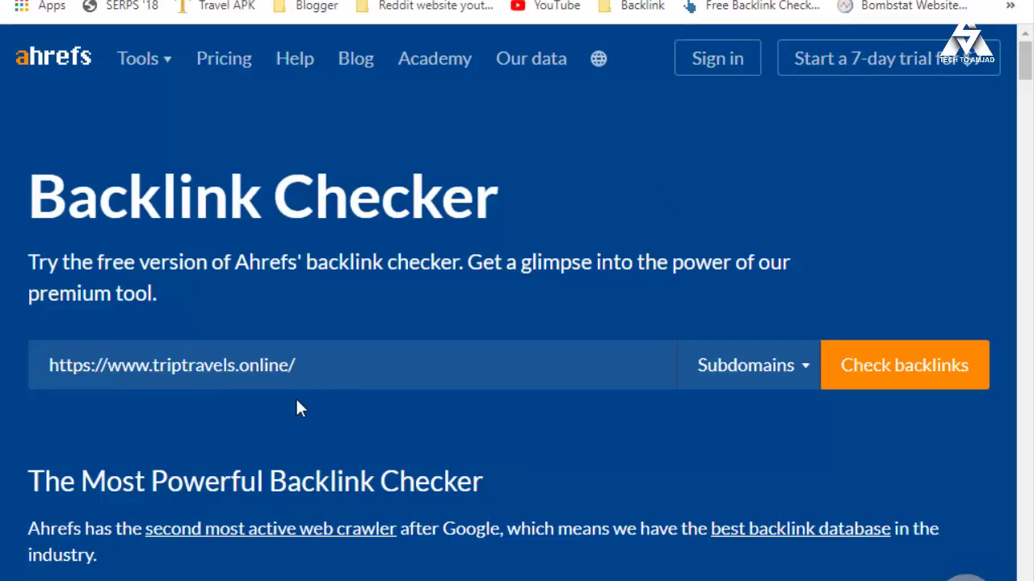
left_click_drag(427, 358, 35, 364)
right_click(91, 365)
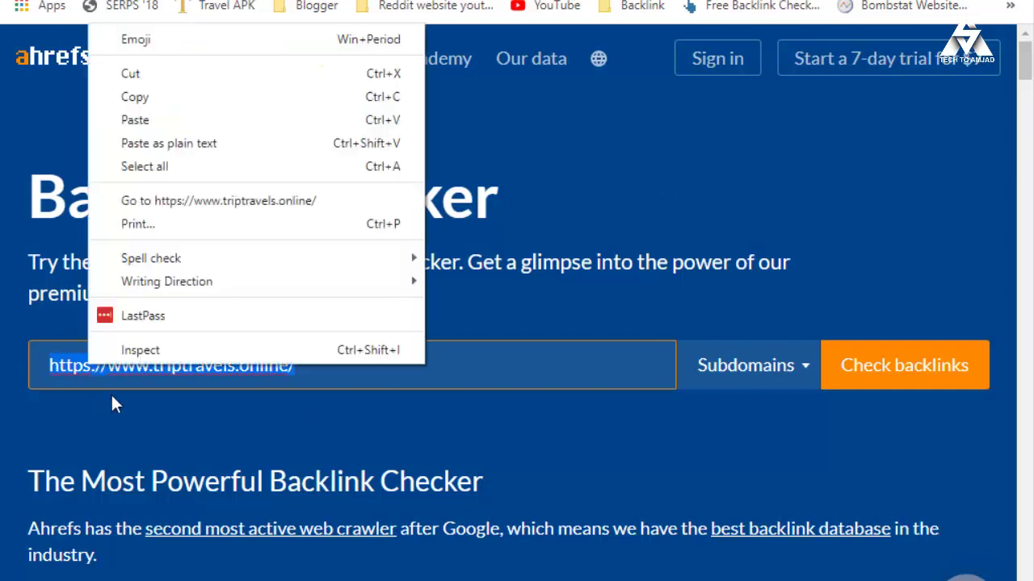
left_click(168, 121)
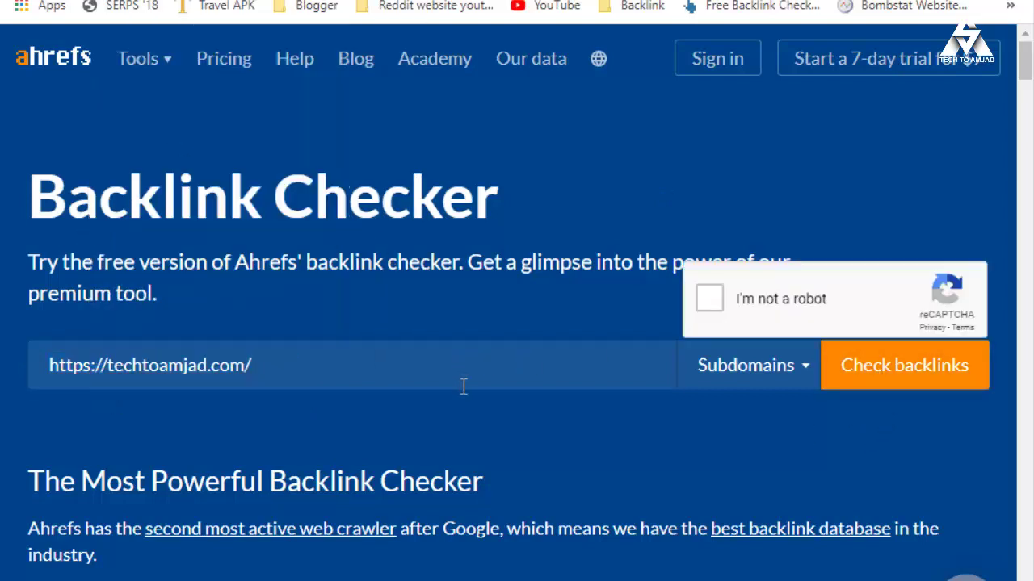
left_click(729, 317)
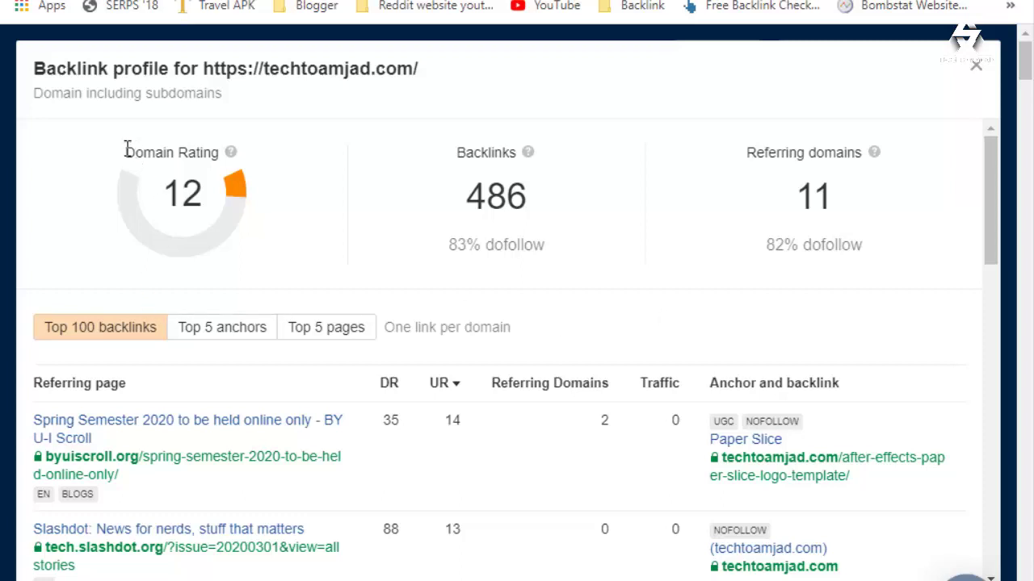
Step: Examine the domain rating, backlinks, referring domains and dofollow shares in the techtoamjad.com backlink profile
left_click_drag(164, 198, 187, 198)
left_click(449, 148)
left_click_drag(517, 153, 453, 154)
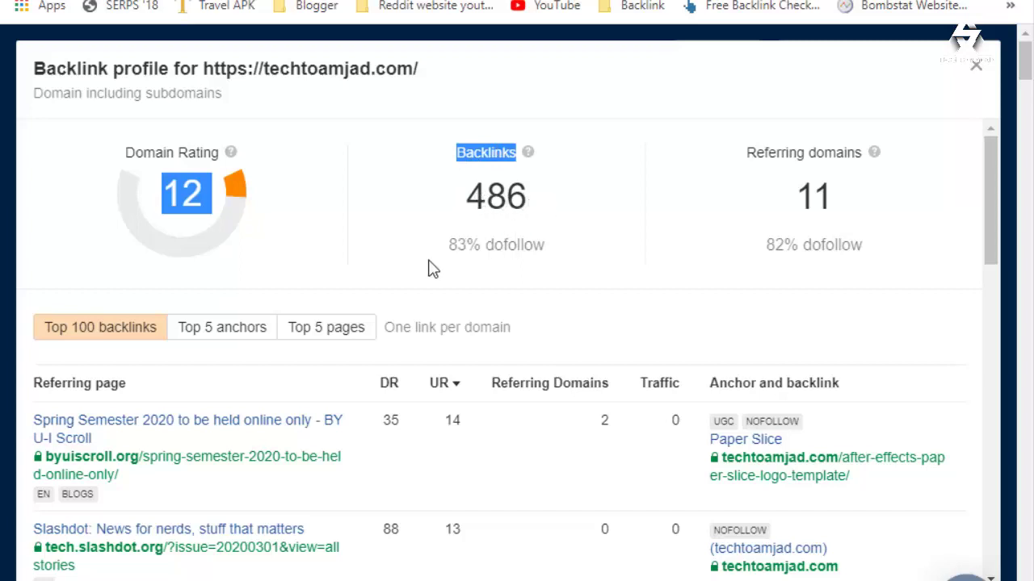
left_click_drag(554, 254, 404, 258)
left_click_drag(762, 244, 885, 240)
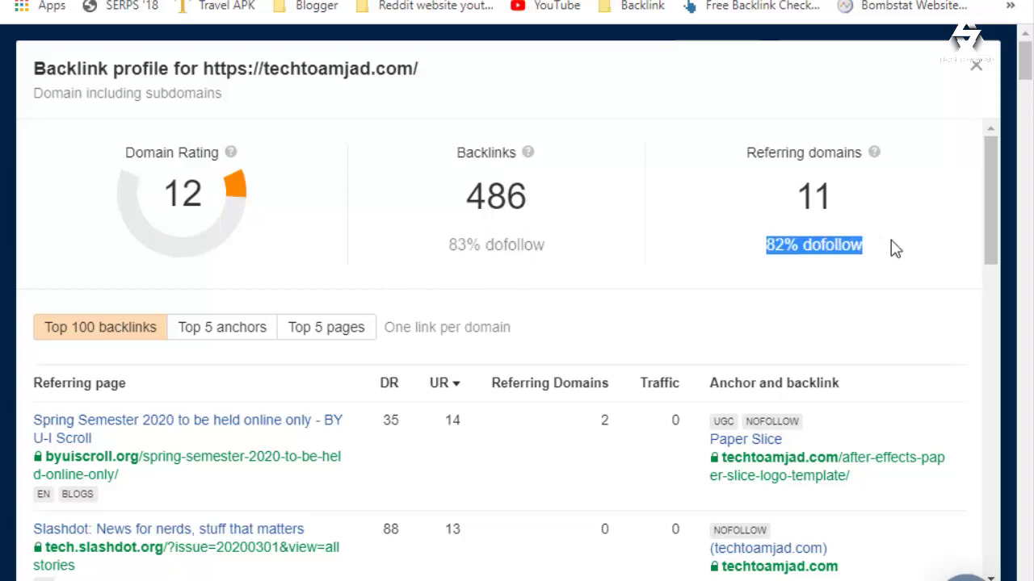
left_click(806, 199)
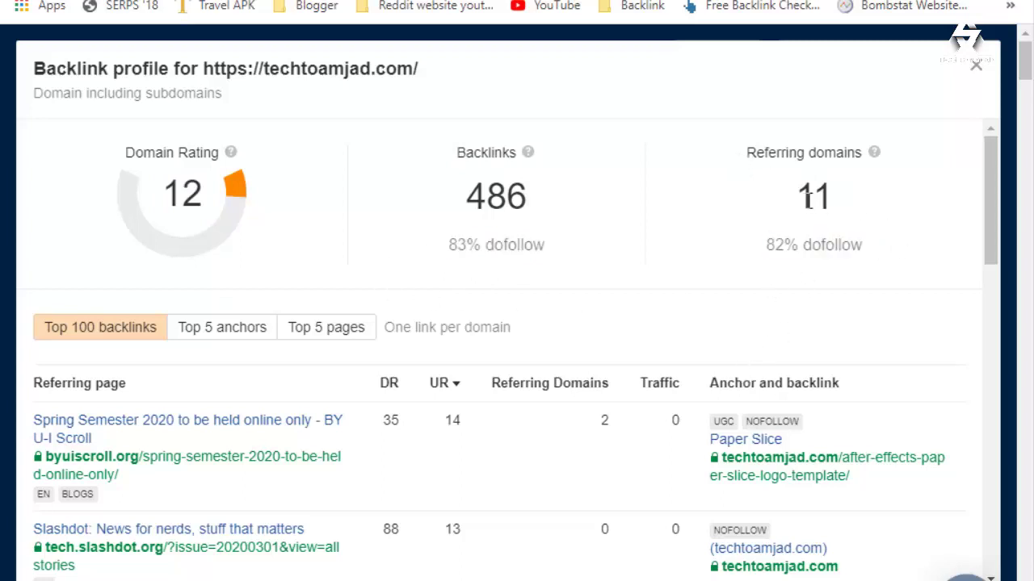
double_click(806, 198)
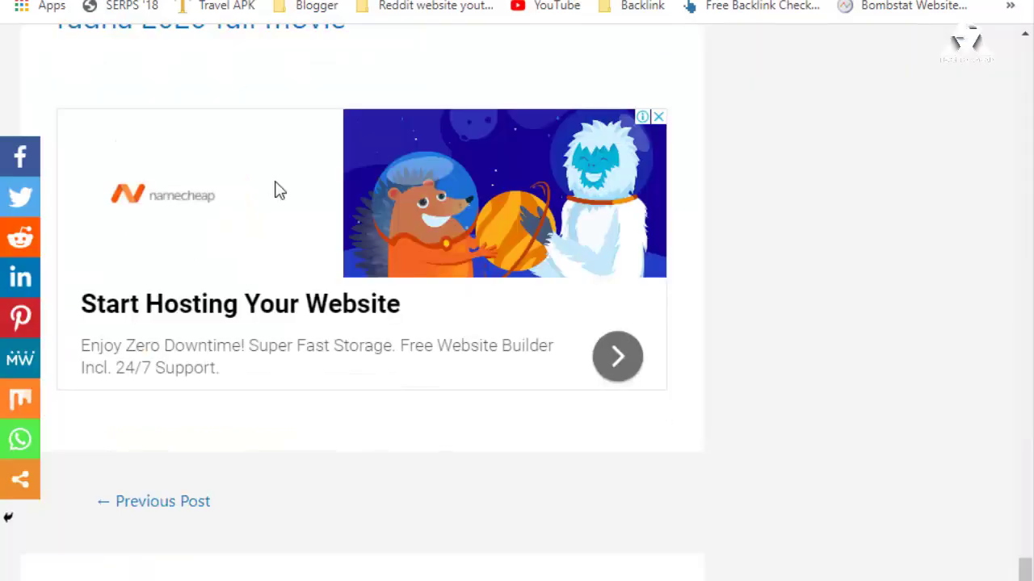
Step: Review the 500px and academia.edu addresses and the whole list of profile links in the text file
scroll(339, 277, "down", 5)
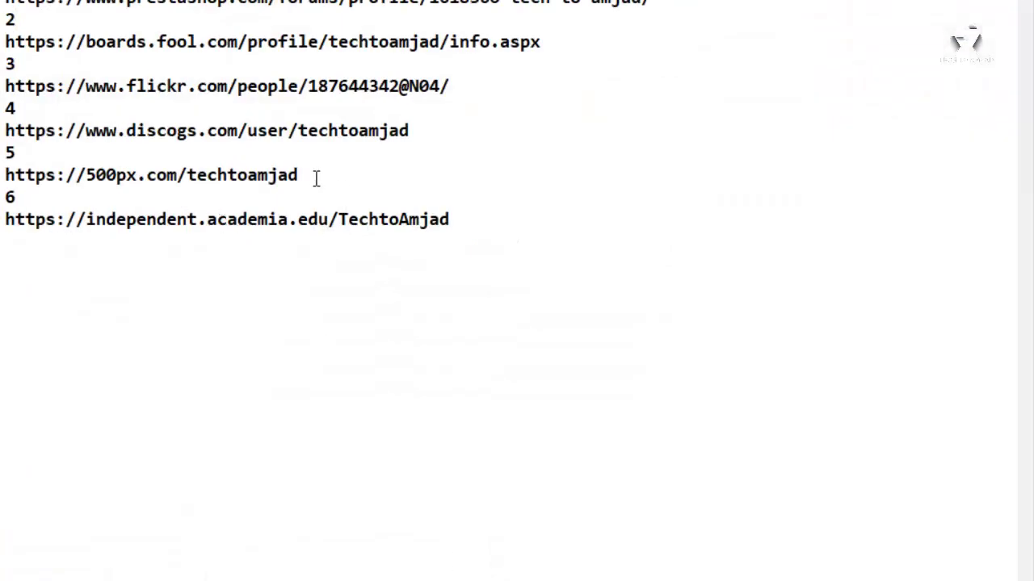
left_click_drag(145, 174, 177, 172)
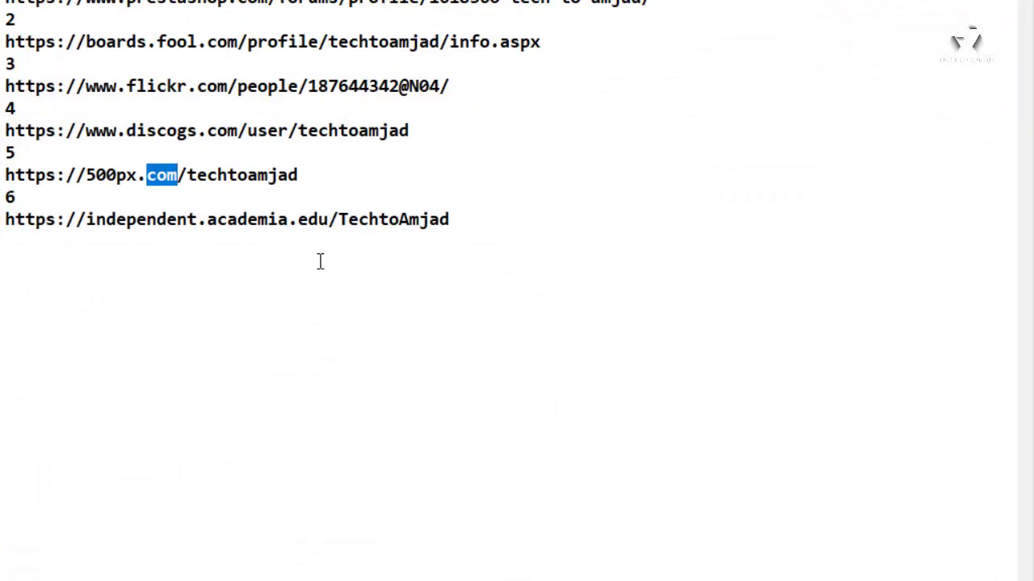
left_click_drag(338, 221, 3, 226)
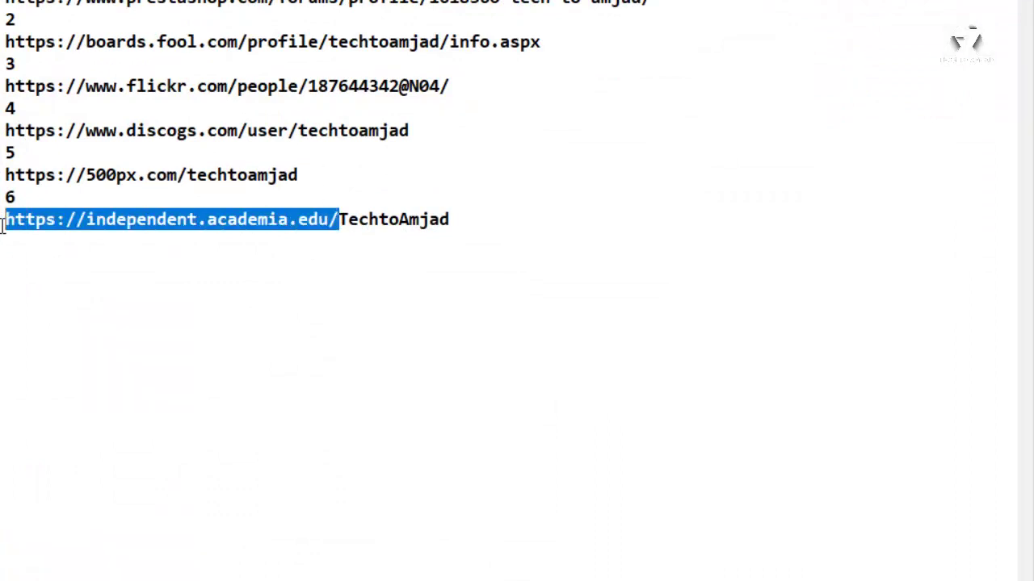
left_click_drag(536, 237, 3, 3)
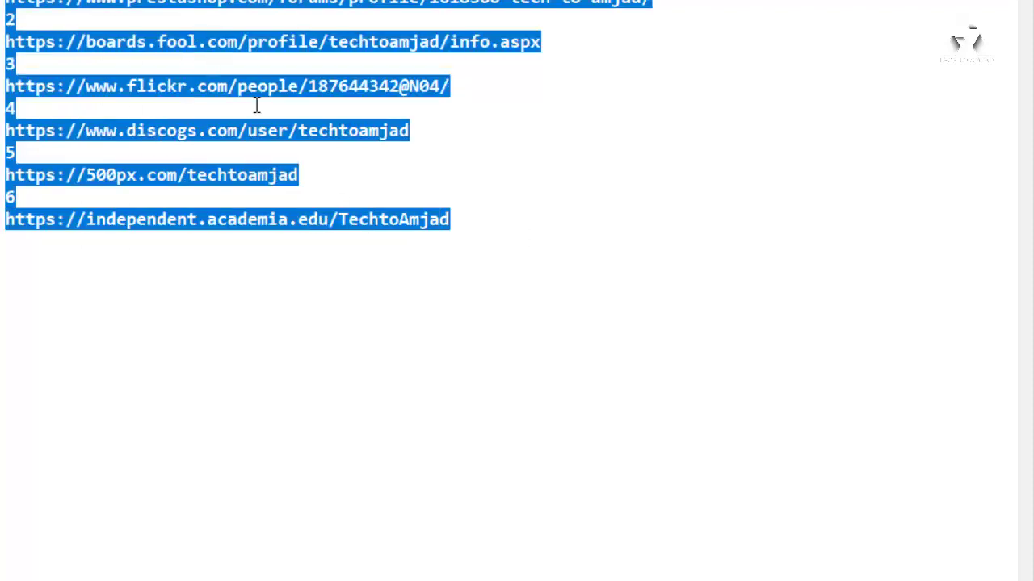
left_click_drag(489, 220, 4, 221)
right_click(105, 223)
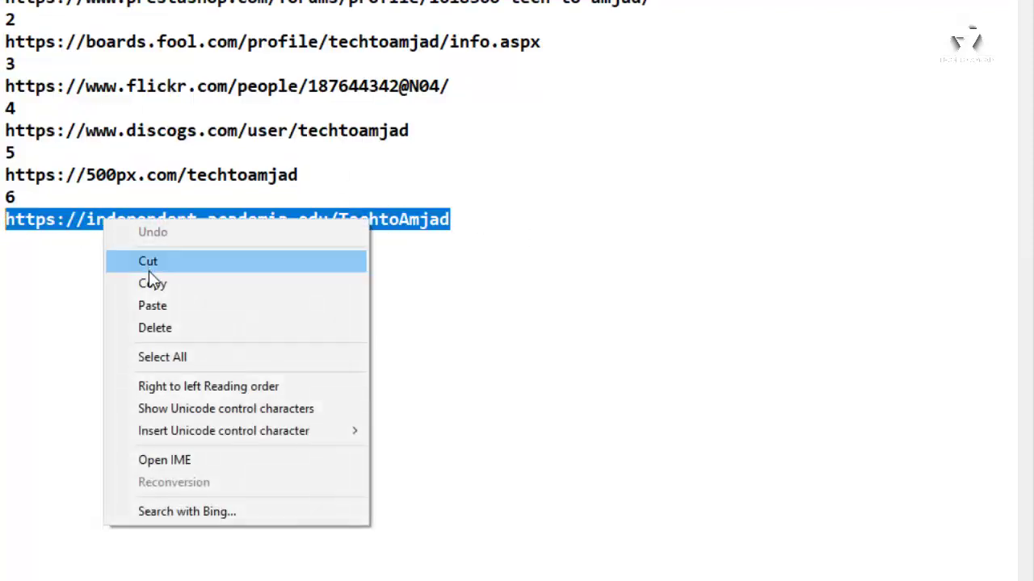
left_click(152, 284)
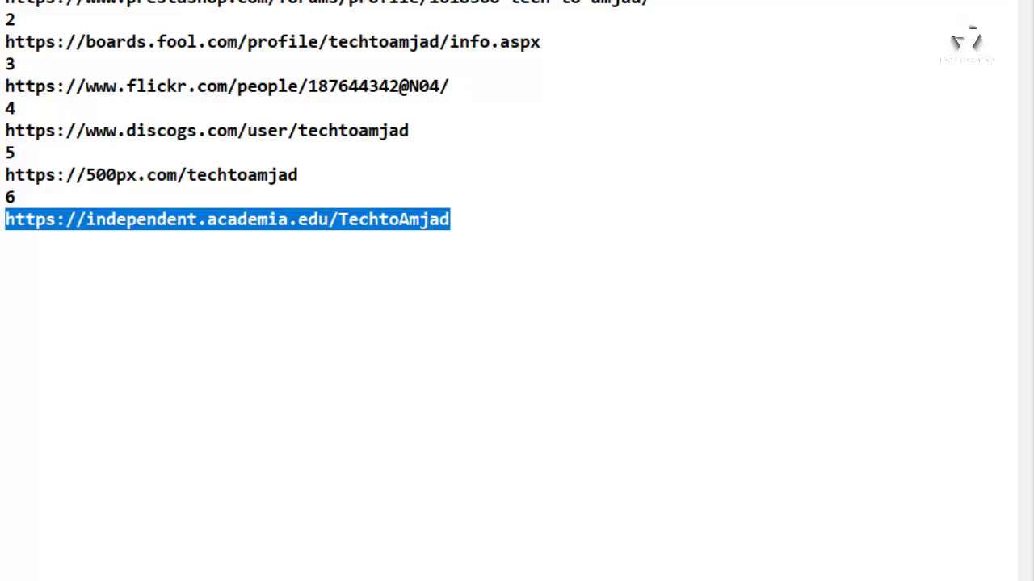
key("alt+Tab")
right_click(221, 1)
left_click(269, 140)
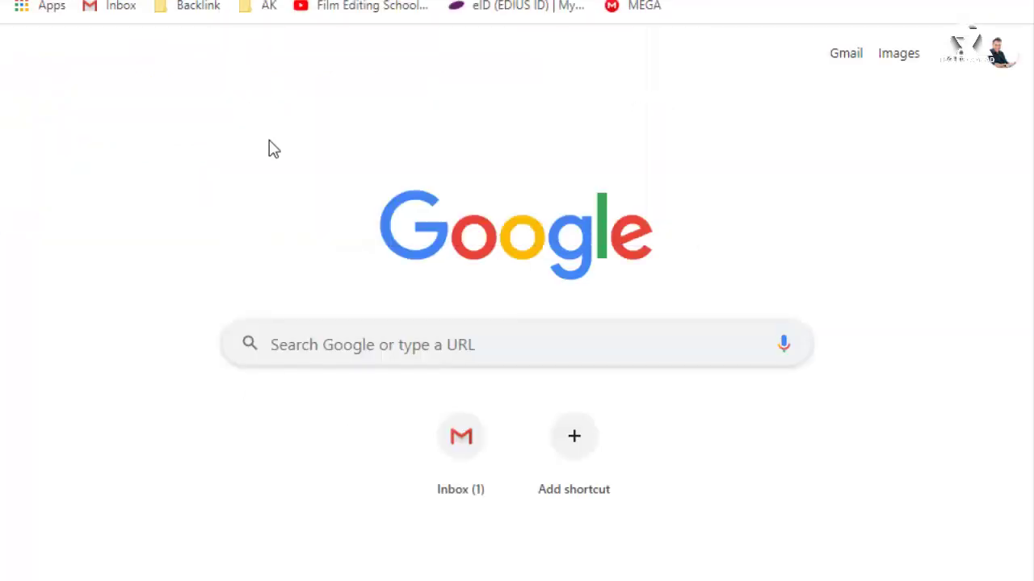
key("alt+Tab")
left_click_drag(319, 173, 1, 172)
right_click(43, 175)
left_click(89, 244)
key("alt+Tab")
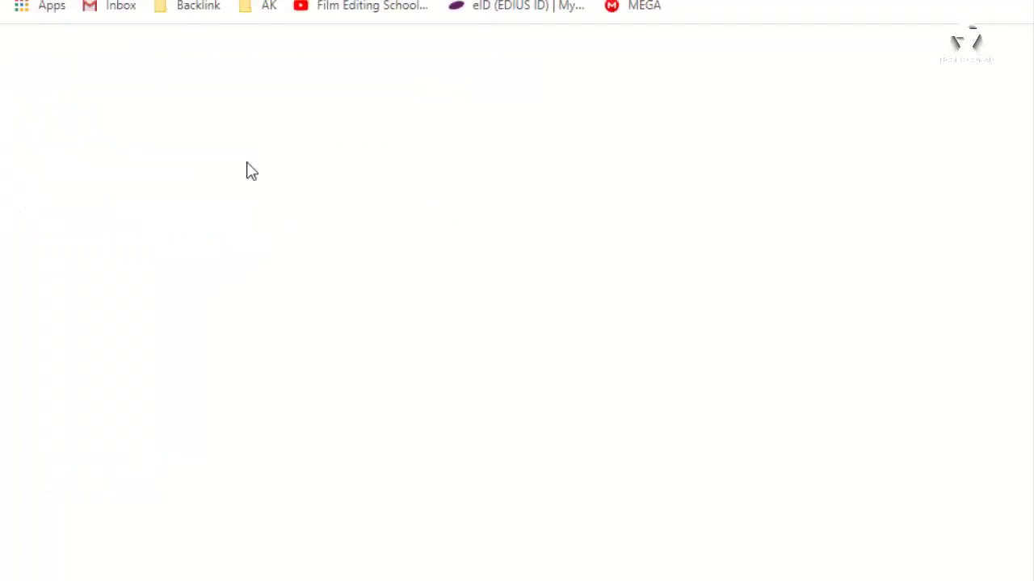
right_click(232, 2)
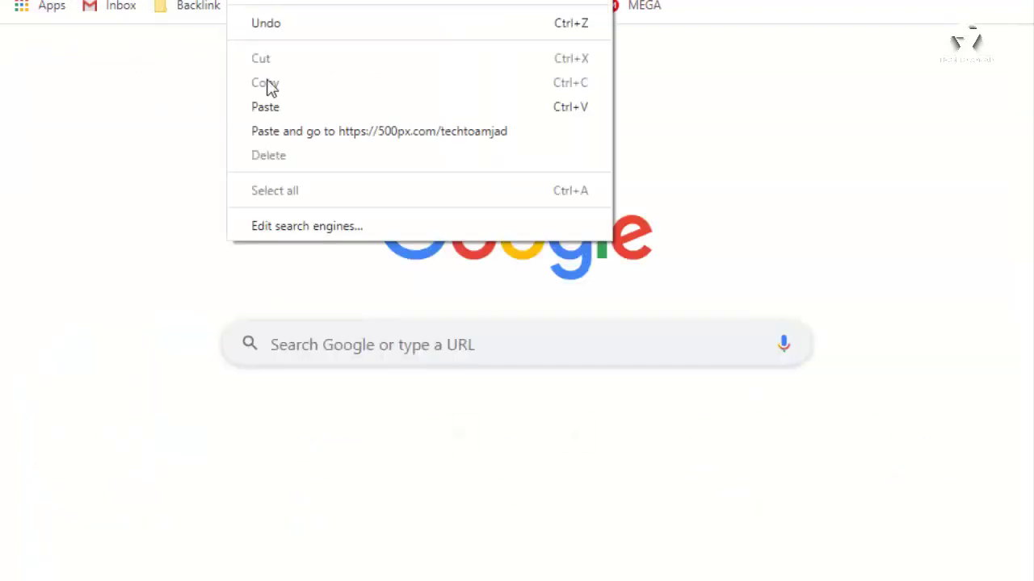
left_click(277, 132)
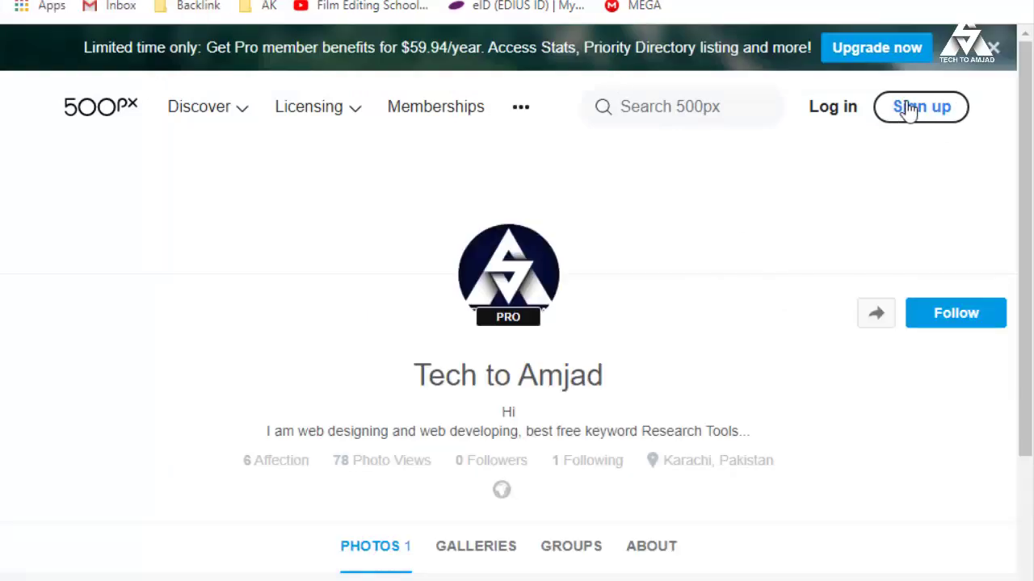
Step: Examine the photos, photo views and affection figures on the Tech to Amjad 500px profile page
scroll(435, 364, "down", 3)
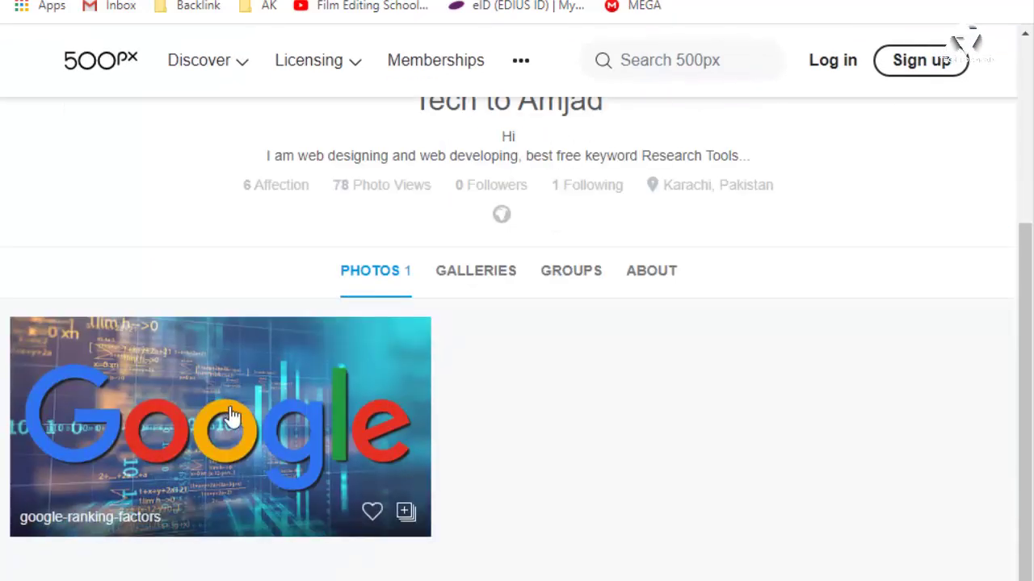
scroll(550, 277, "up", 1)
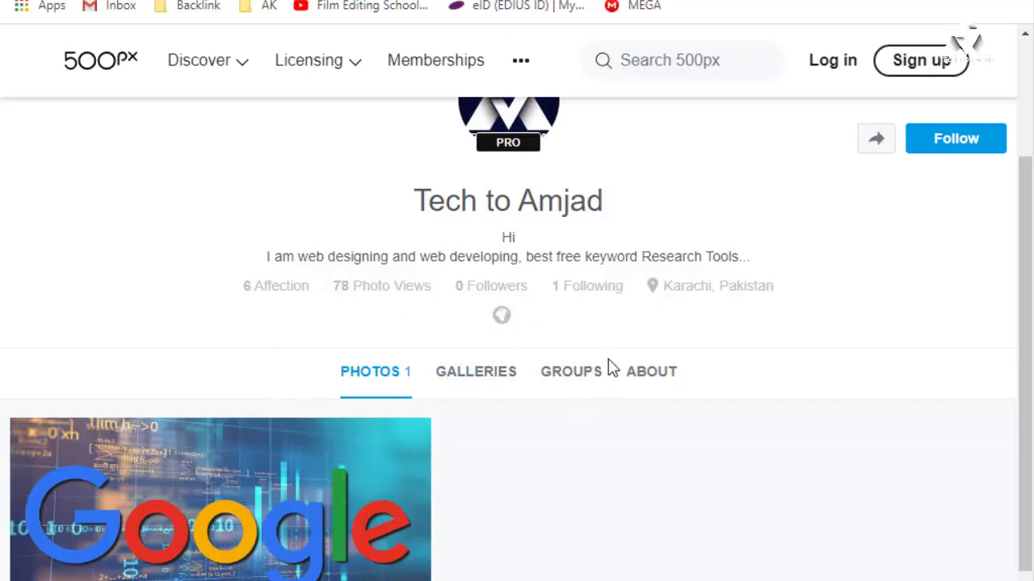
scroll(608, 367, "up", 1)
scroll(377, 415, "down", 1)
left_click_drag(441, 296, 331, 296)
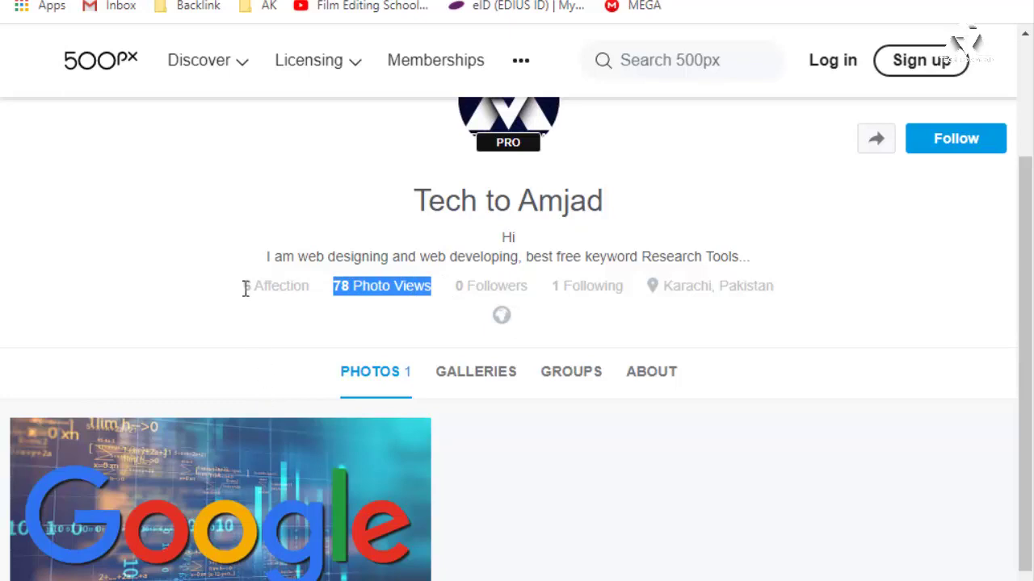
mouse_move(246, 289)
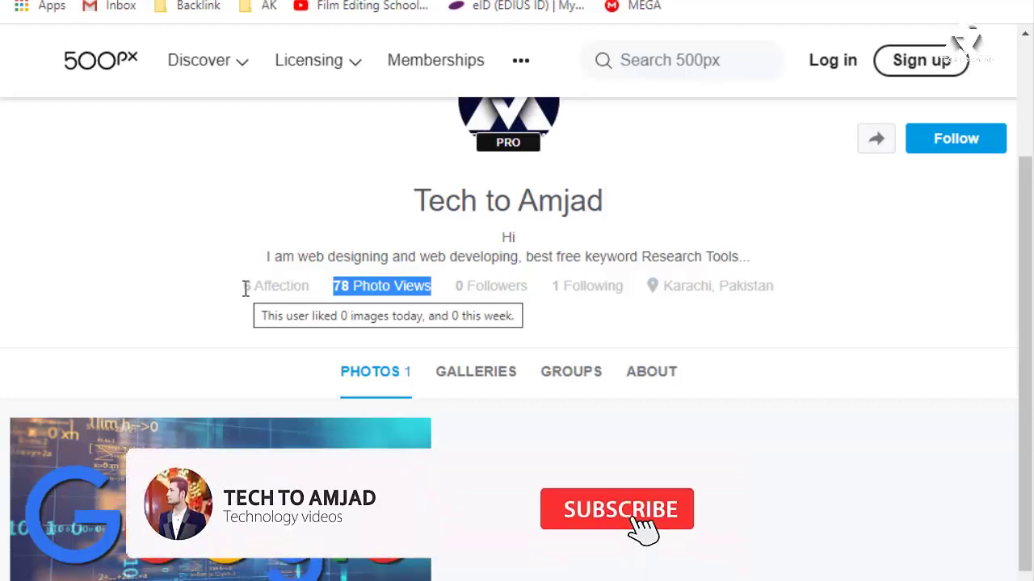
Step: Examine the photo views figure, the profile header and the bio text on the Tech to Amjad 500px profile
left_click(409, 316)
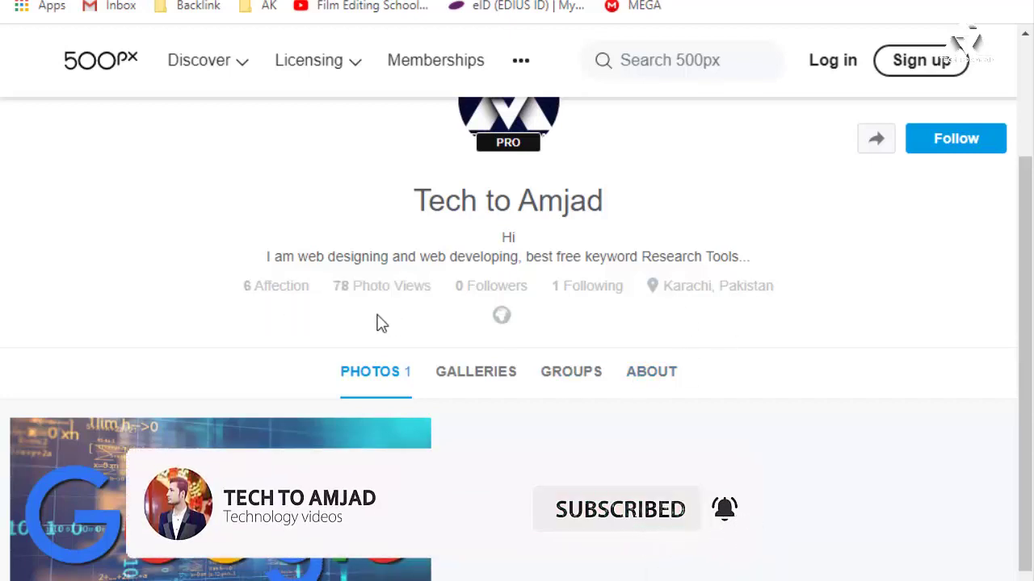
left_click_drag(336, 286, 424, 280)
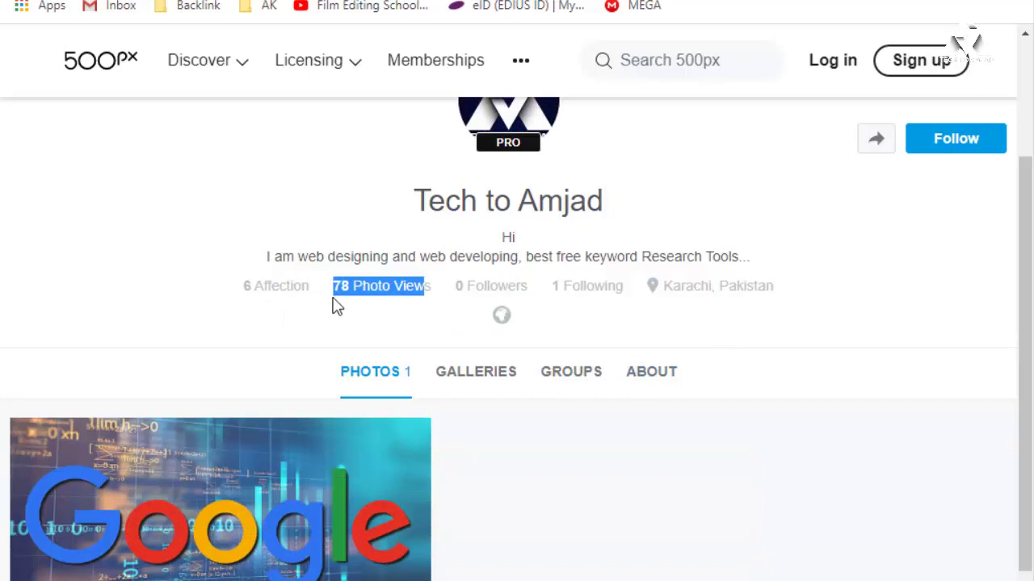
scroll(330, 512, "down", 1)
scroll(569, 333, "up", 1)
scroll(569, 332, "up", 2)
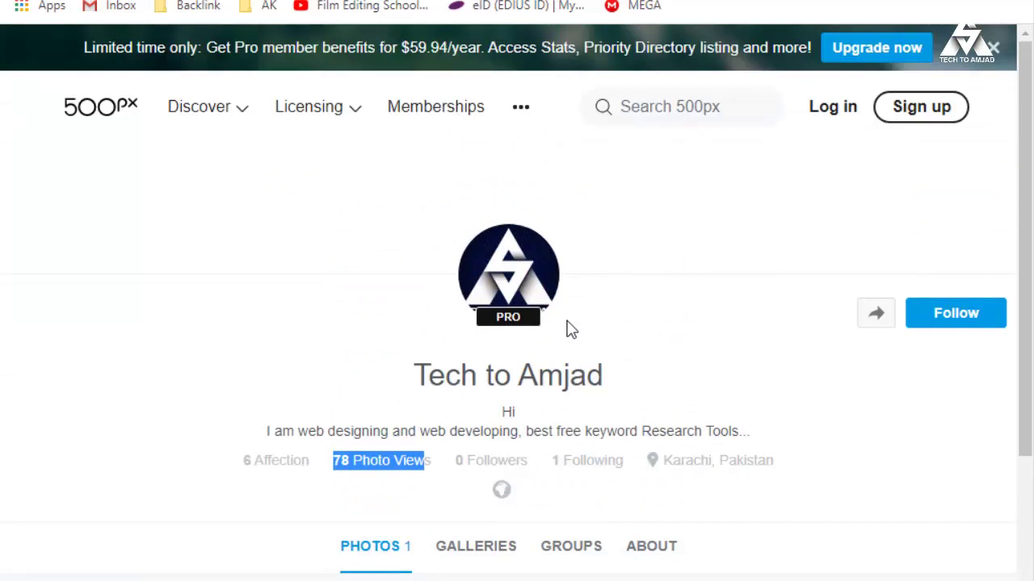
scroll(569, 330, "down", 1)
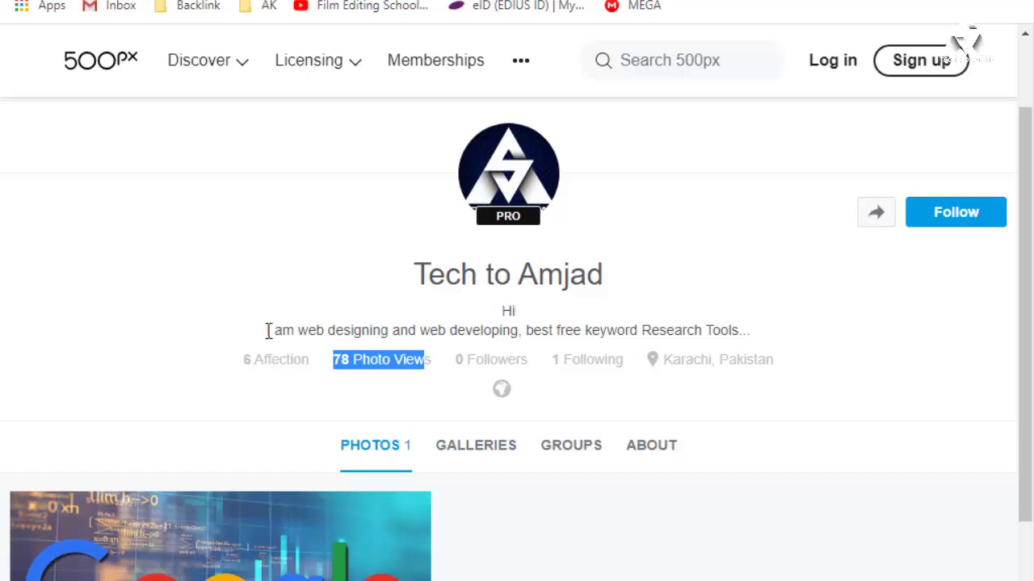
left_click_drag(268, 331, 766, 329)
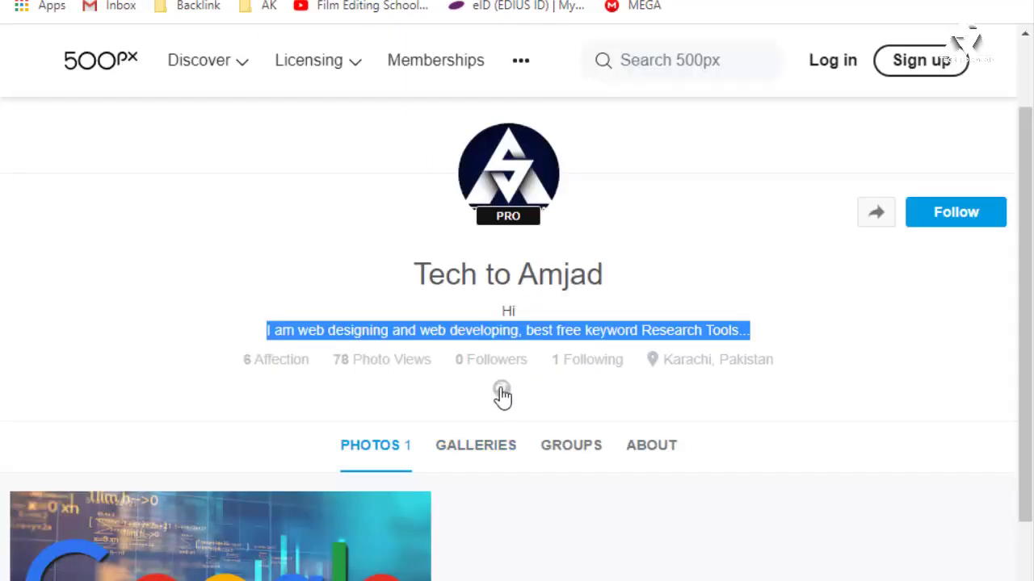
Step: Inspect the code of the profile's website icon and look through the linked techtoamjad.com site
right_click(501, 390)
left_click(533, 373)
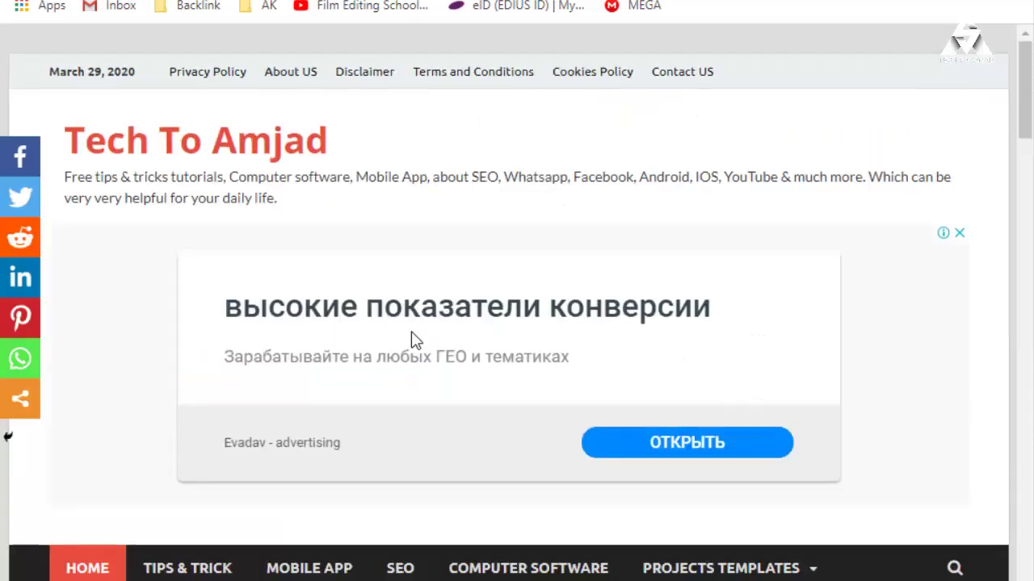
scroll(411, 340, "down", 20)
scroll(411, 340, "down", 10)
scroll(411, 342, "up", 6)
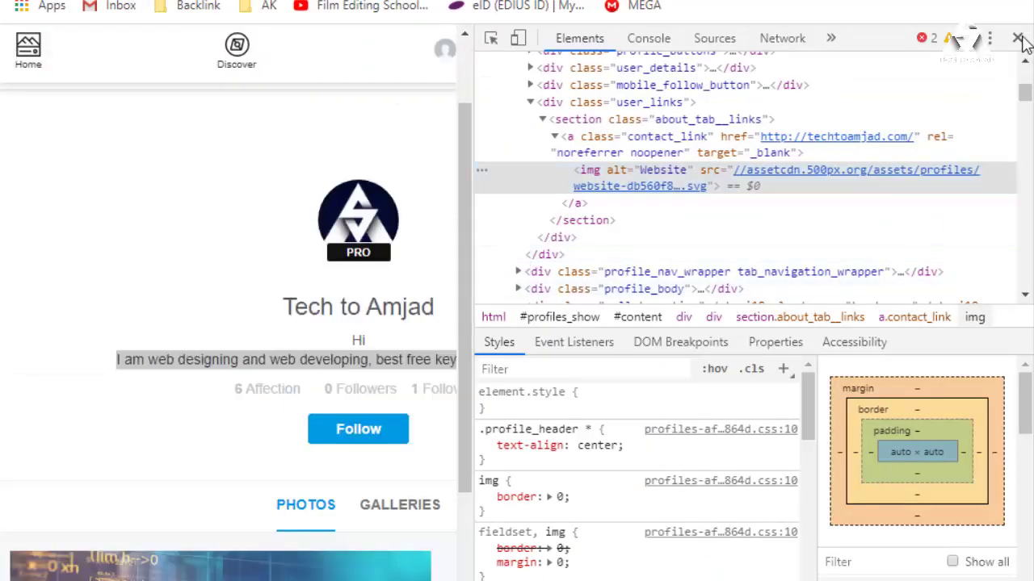
left_click(1019, 39)
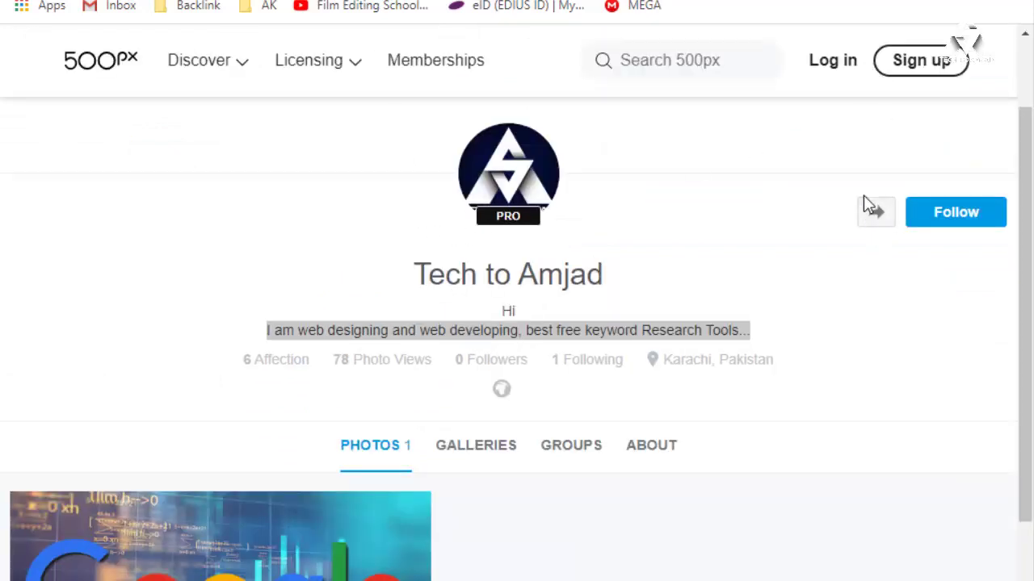
Step: Start a 500px sign-up with email, agreeing to the Terms of Service and Privacy Policy
left_click(921, 68)
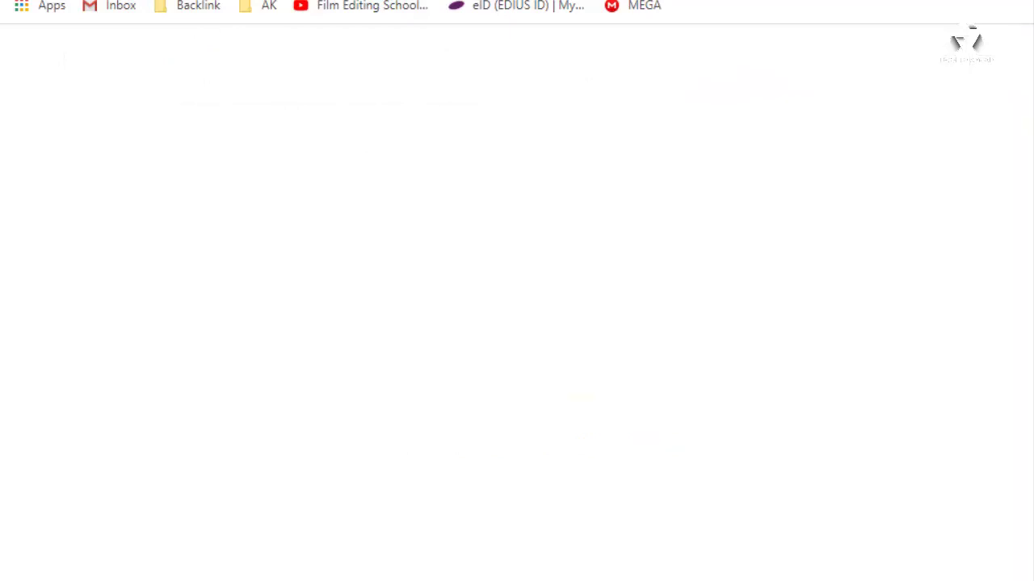
left_click(840, 58)
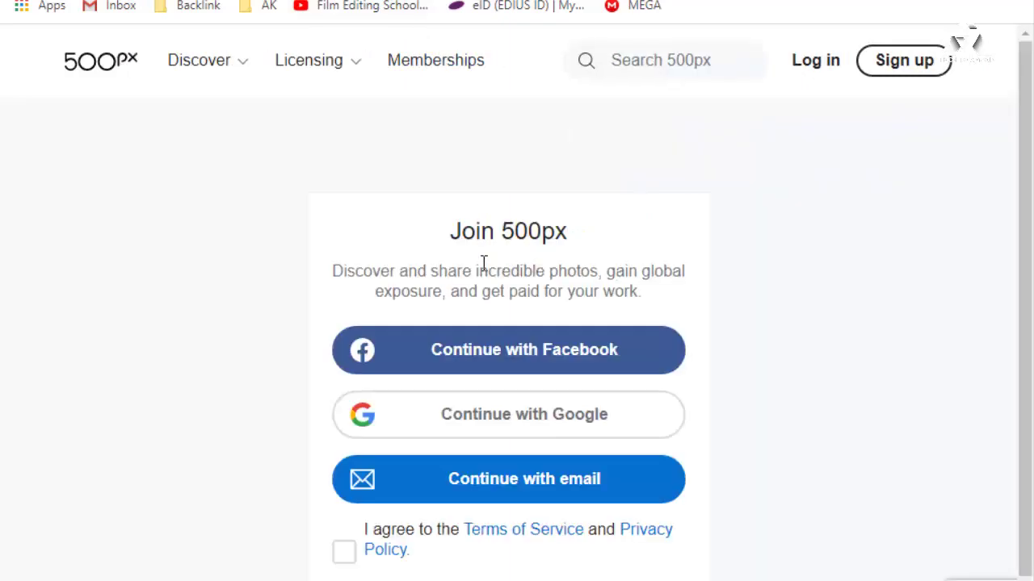
scroll(534, 275, "down", 1)
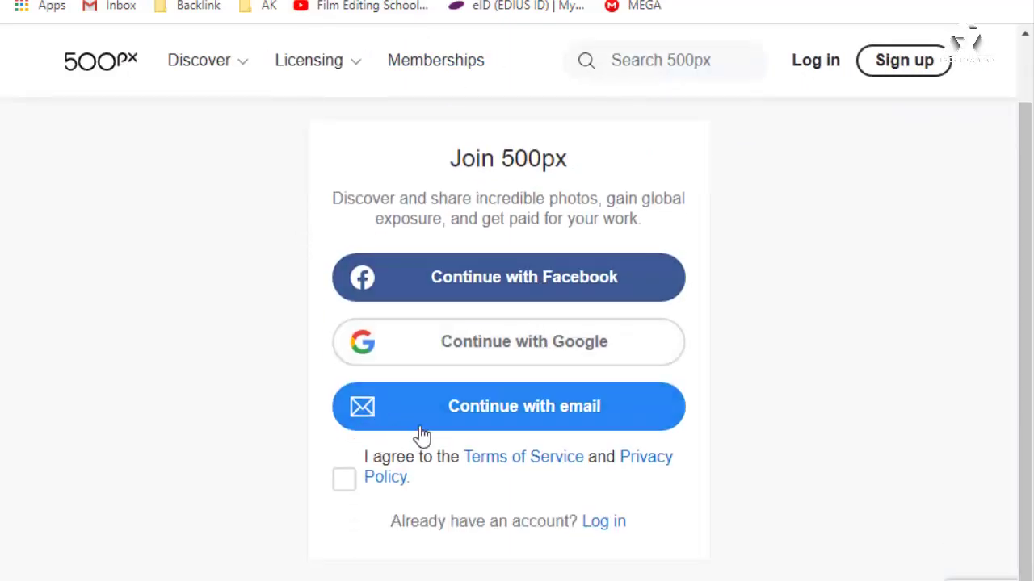
left_click(505, 416)
left_click(345, 485)
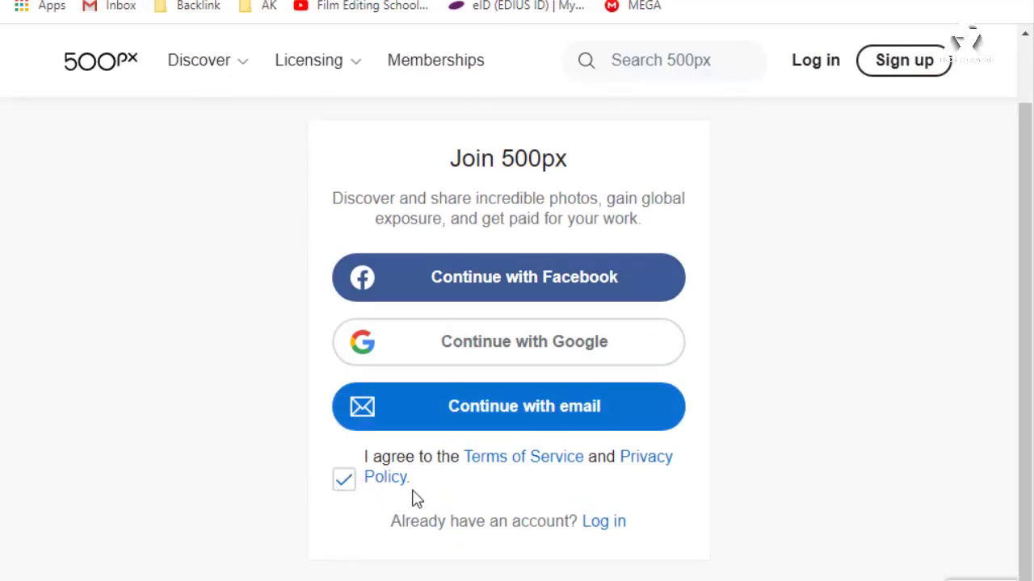
left_click(490, 419)
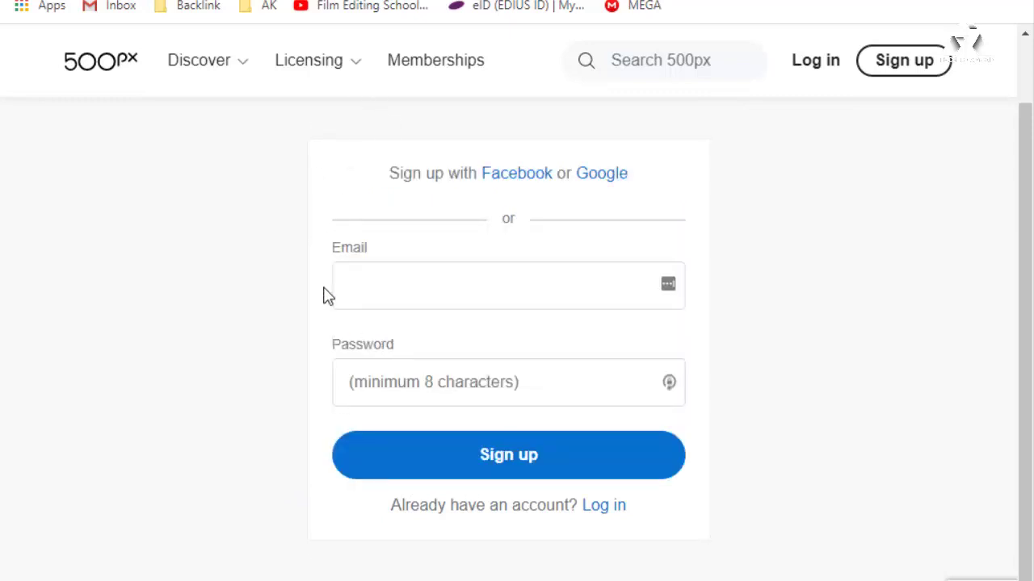
Step: Fill in the 500px sign-up email from the saved SEO Tech to Amjad LastPass profile and paste the account password
left_click(378, 382)
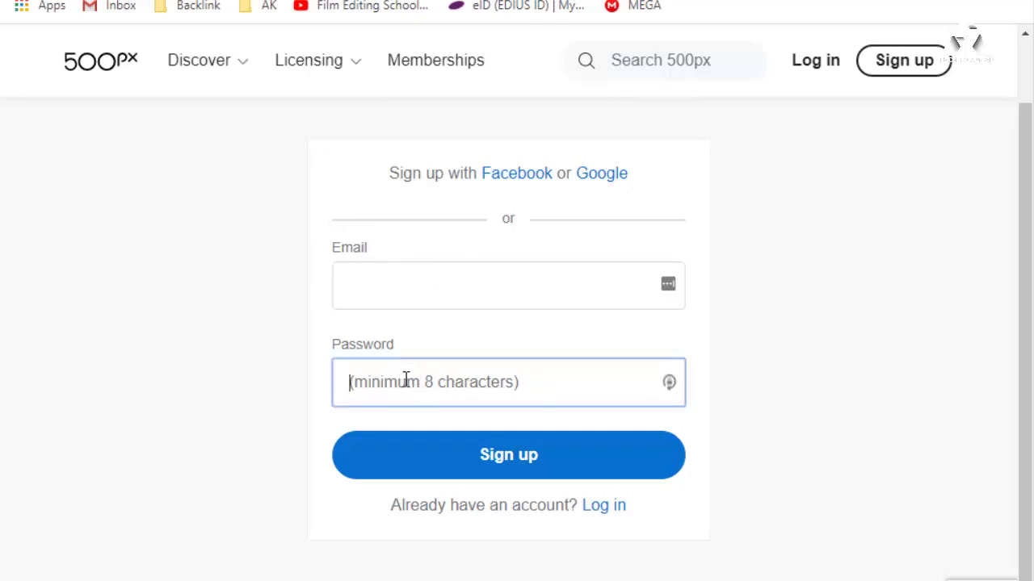
left_click(407, 291)
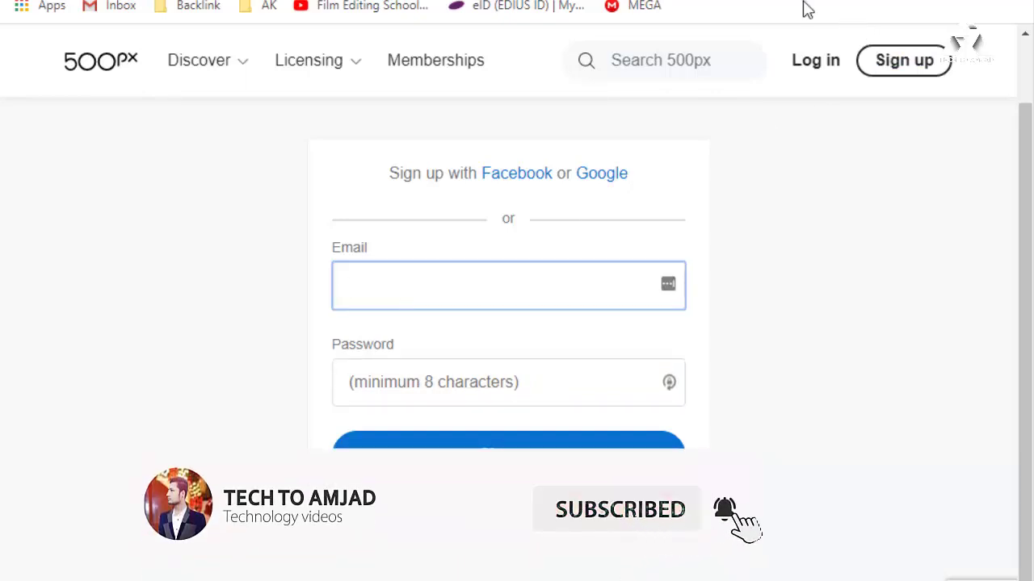
left_click(668, 283)
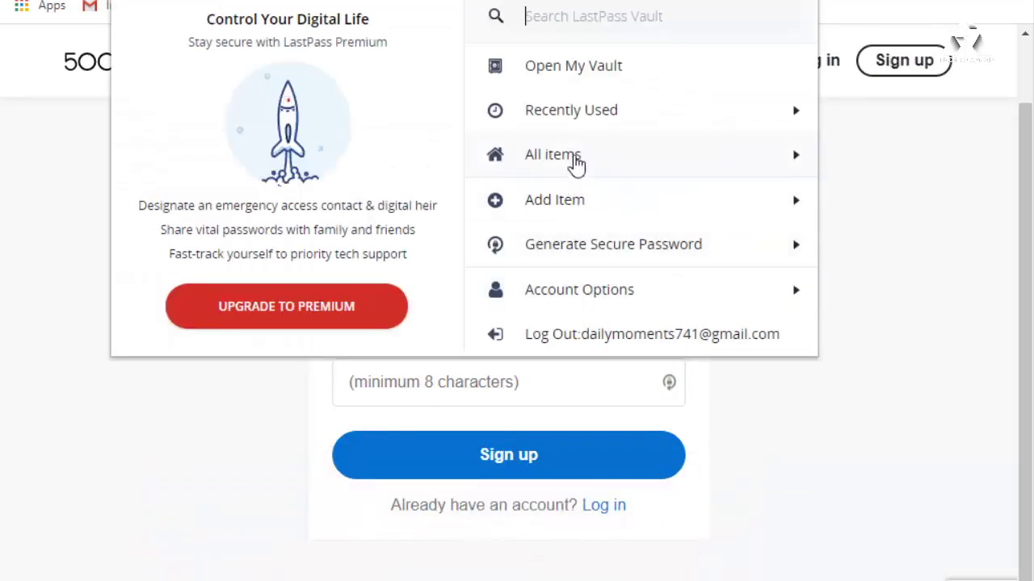
left_click(575, 161)
left_click(546, 161)
left_click(547, 58)
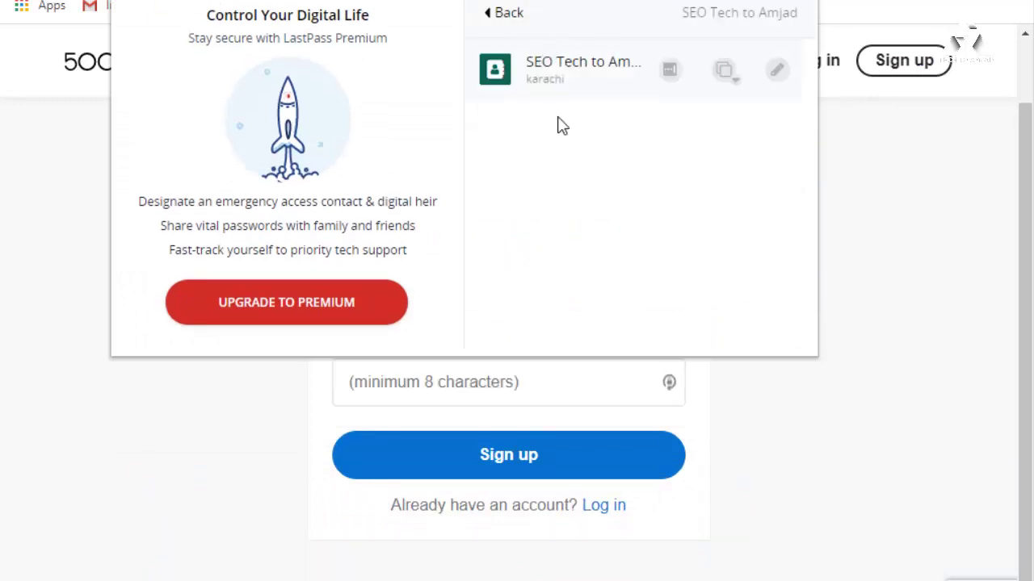
left_click(637, 342)
left_click(441, 375)
right_click(439, 377)
left_click(491, 183)
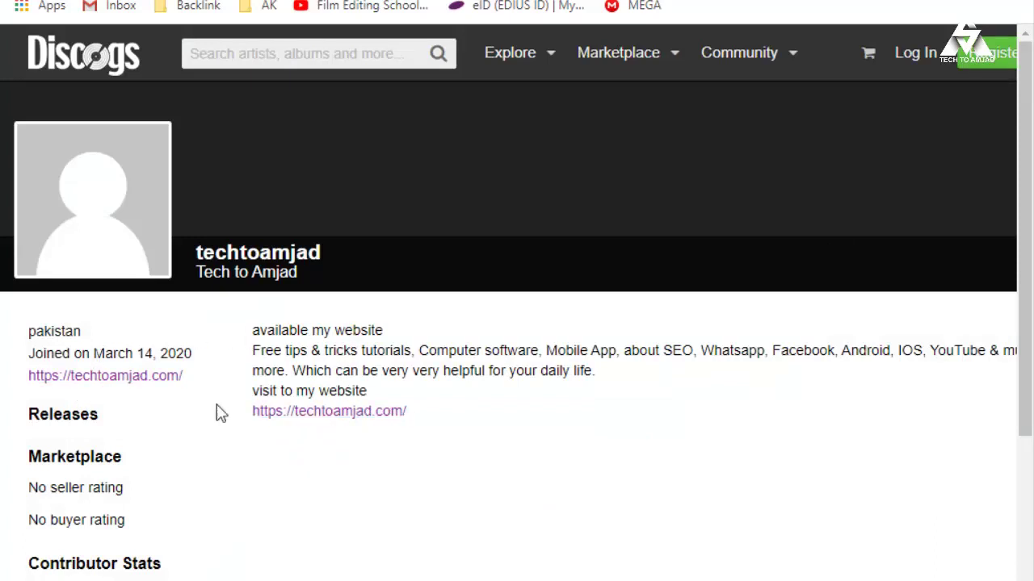
Step: Open the Discogs registration form and fill in the username and email address from the saved LastPass profile
scroll(508, 302, "right", 2)
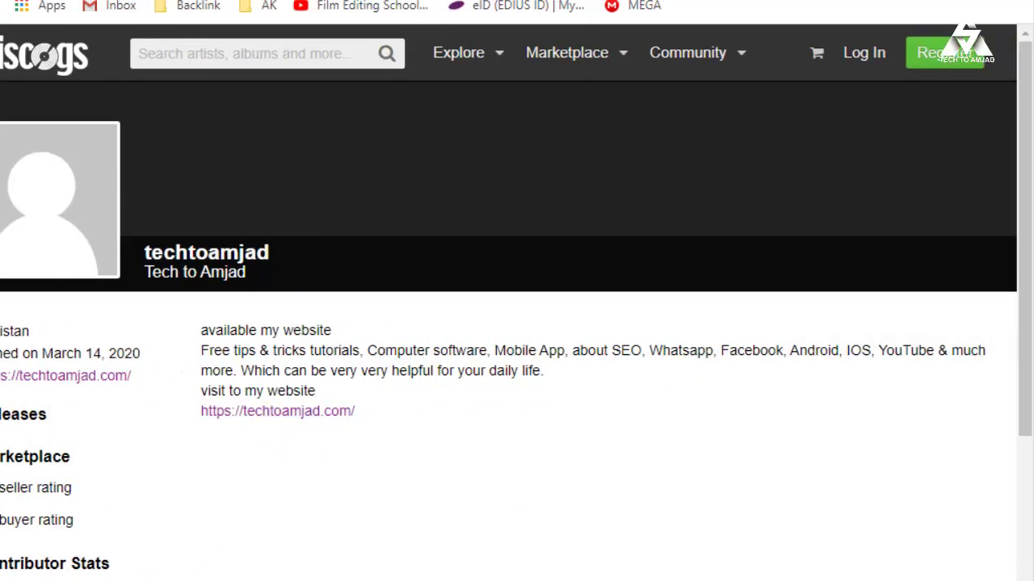
left_click(936, 57)
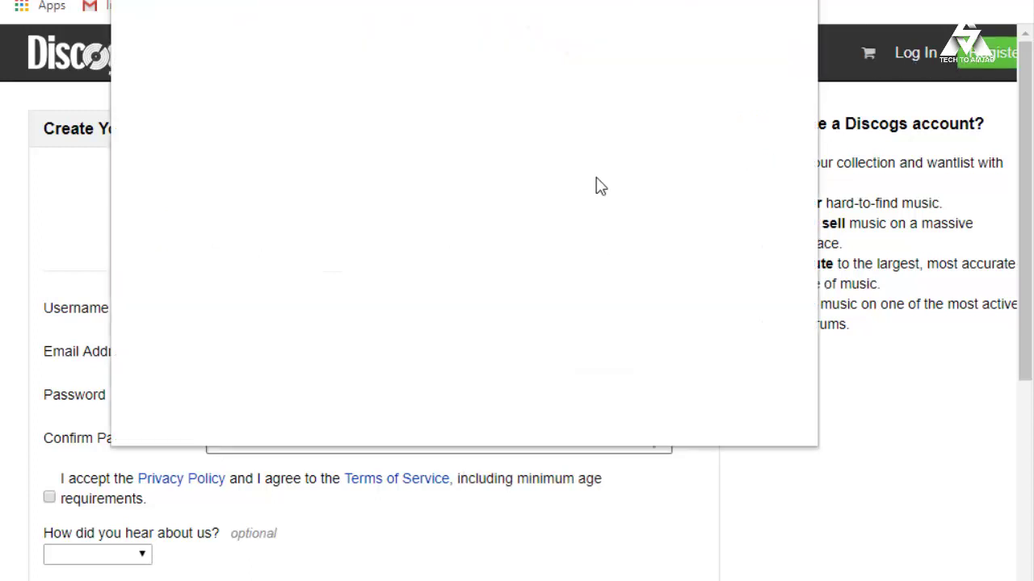
left_click(599, 74)
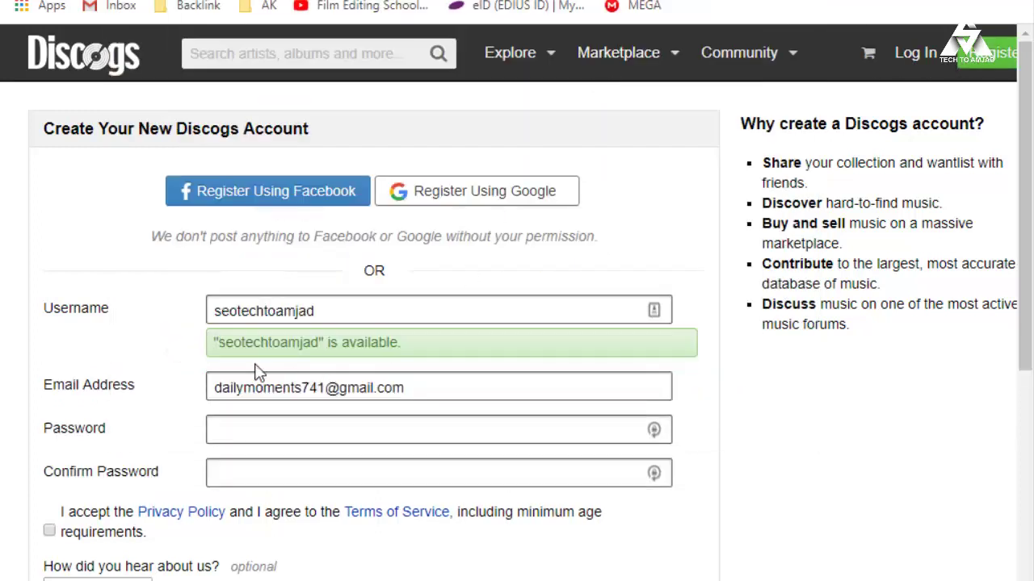
Step: Paste the account password into the Password and Confirm Password fields of the Discogs form
scroll(323, 315, "down", 1)
left_click(251, 332)
right_click(251, 332)
left_click(261, 144)
left_click(283, 375)
right_click(282, 376)
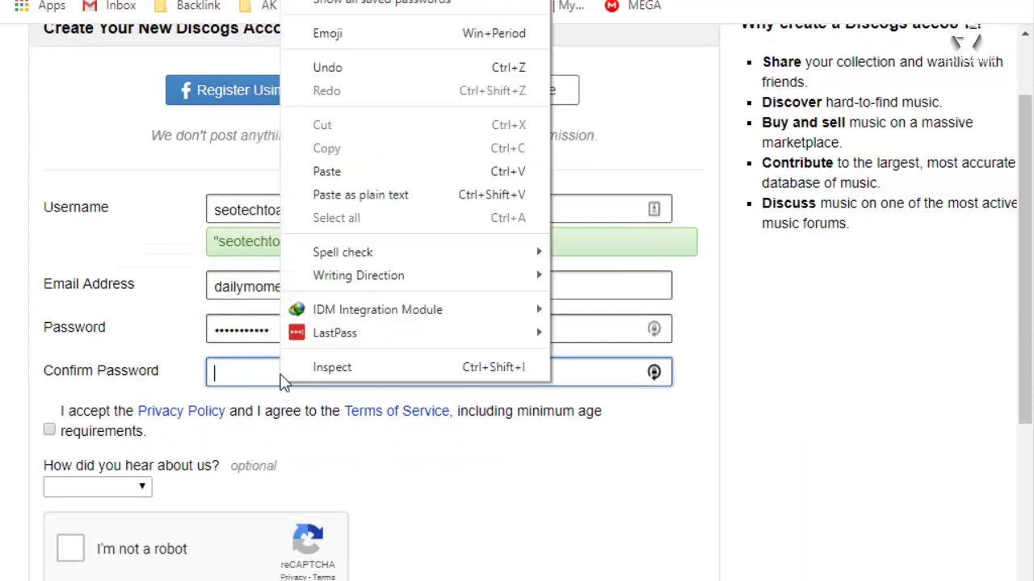
left_click(314, 191)
Step: Accept the Discogs Privacy Policy and Terms of Service, and choose Google as how the site was heard about
left_click(50, 430)
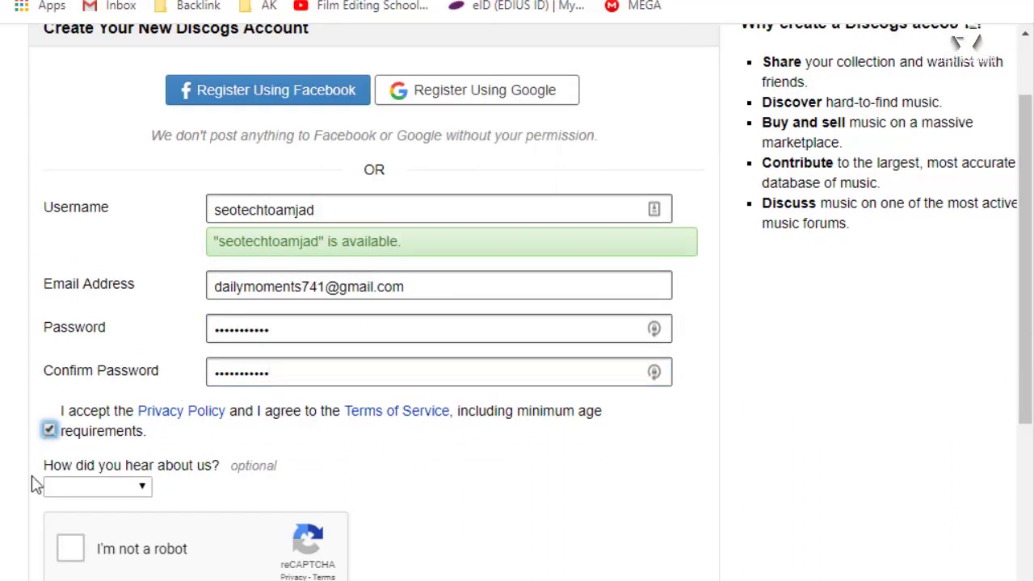
left_click(98, 487)
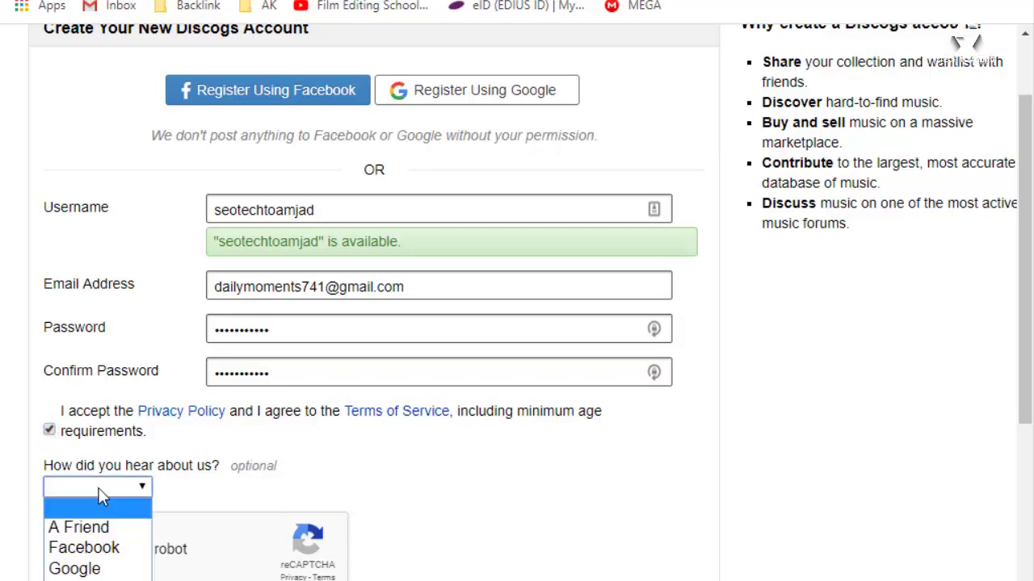
left_click(95, 568)
Step: Complete the reCAPTCHA by selecting the palm tree images, and create the Discogs account
scroll(215, 446, "down", 3)
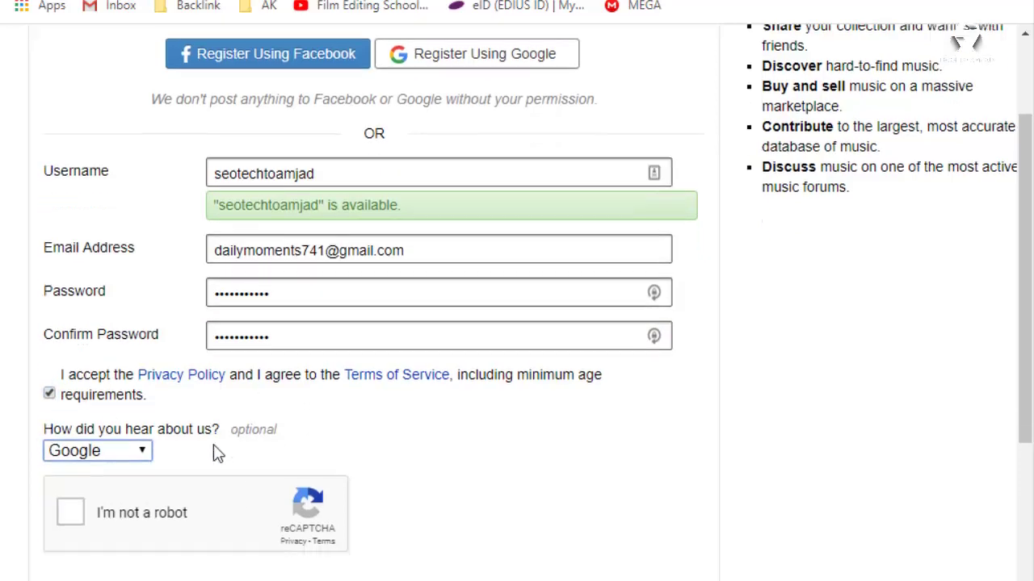
left_click(73, 243)
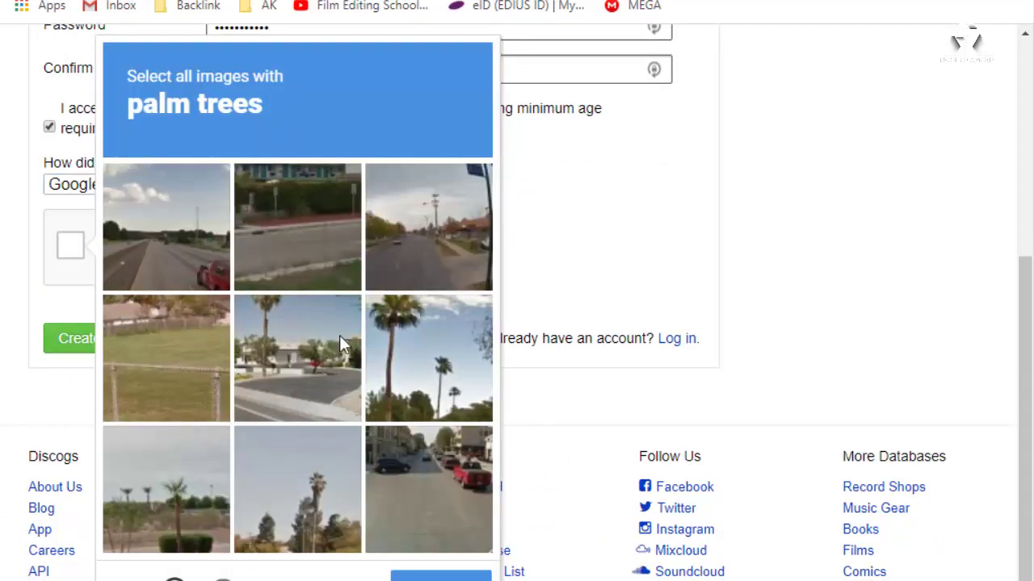
left_click(419, 359)
left_click(297, 357)
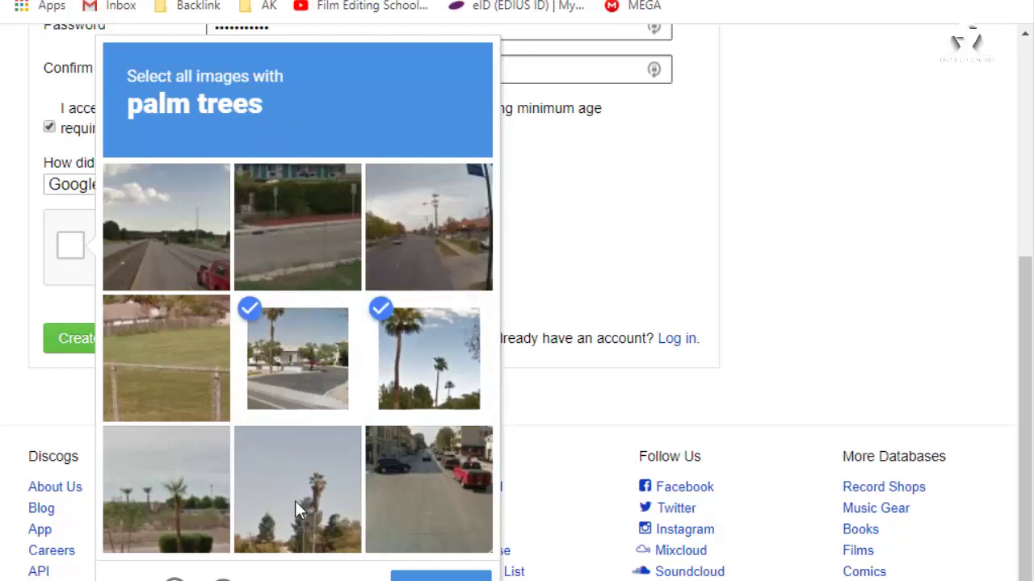
left_click(299, 490)
left_click(440, 576)
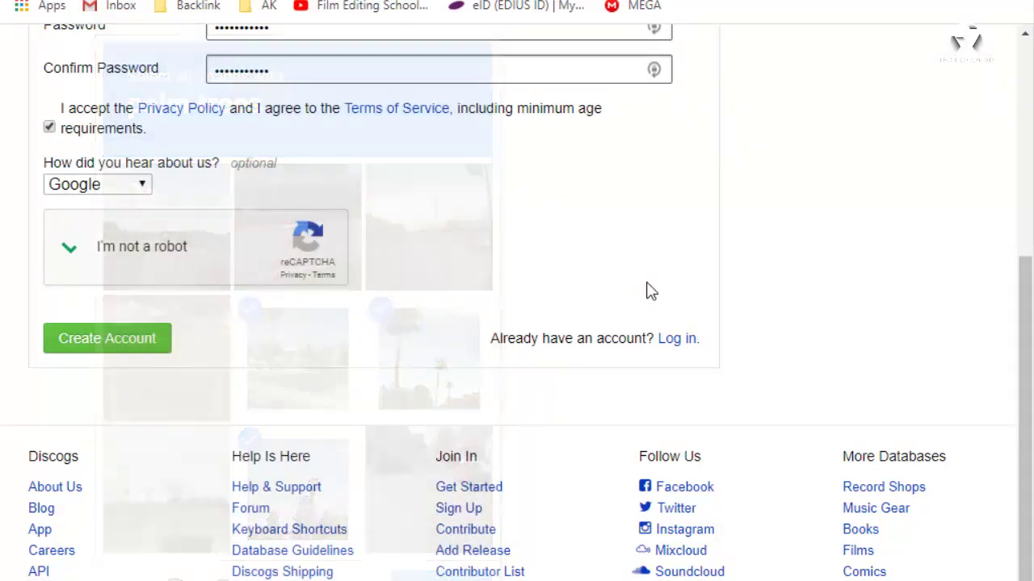
left_click(138, 344)
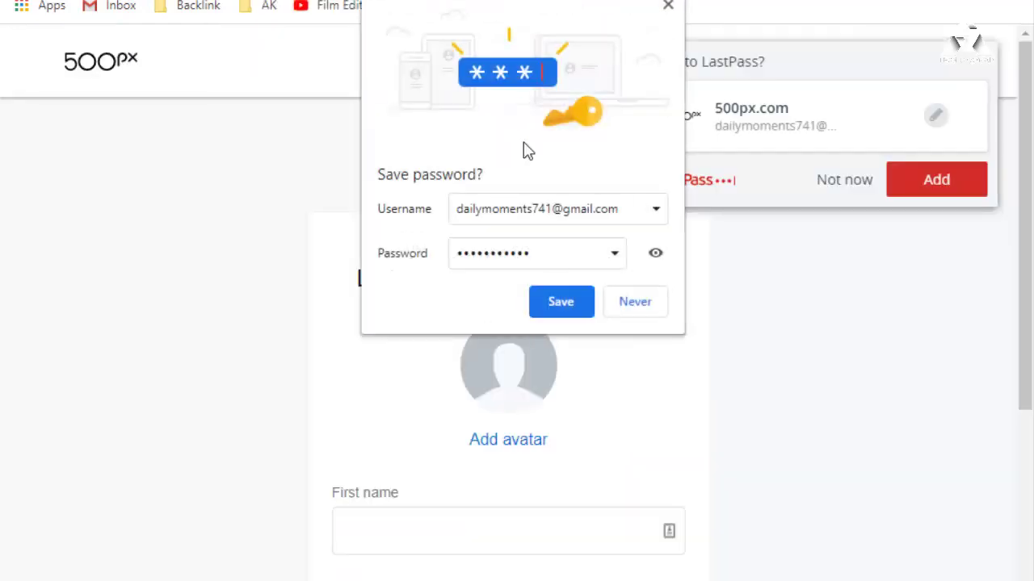
Step: Back on 500px, save the new account's login in both the browser and LastPass
left_click(547, 310)
left_click(943, 187)
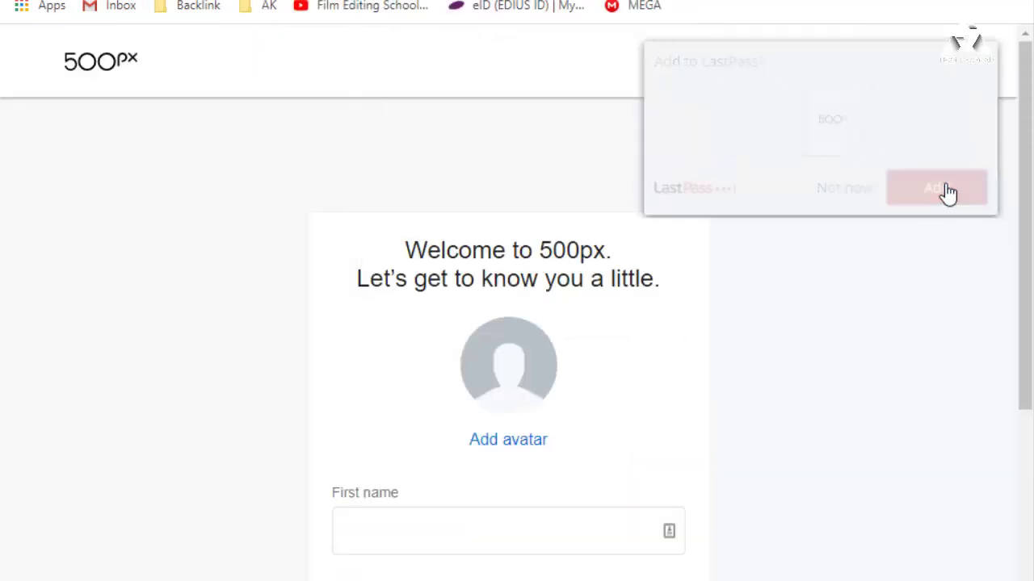
Step: Fill in the 500px first name, last name and username from the saved LastPass profile, and opt in to notifications
scroll(484, 409, "down", 3)
left_click(370, 318)
left_click(384, 421)
scroll(379, 424, "down", 2)
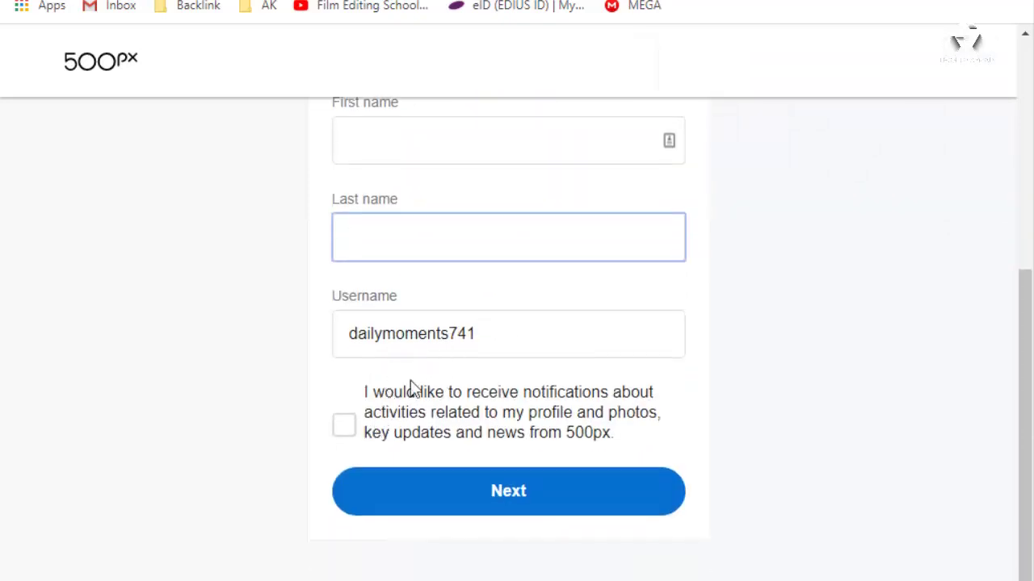
left_click(817, 2)
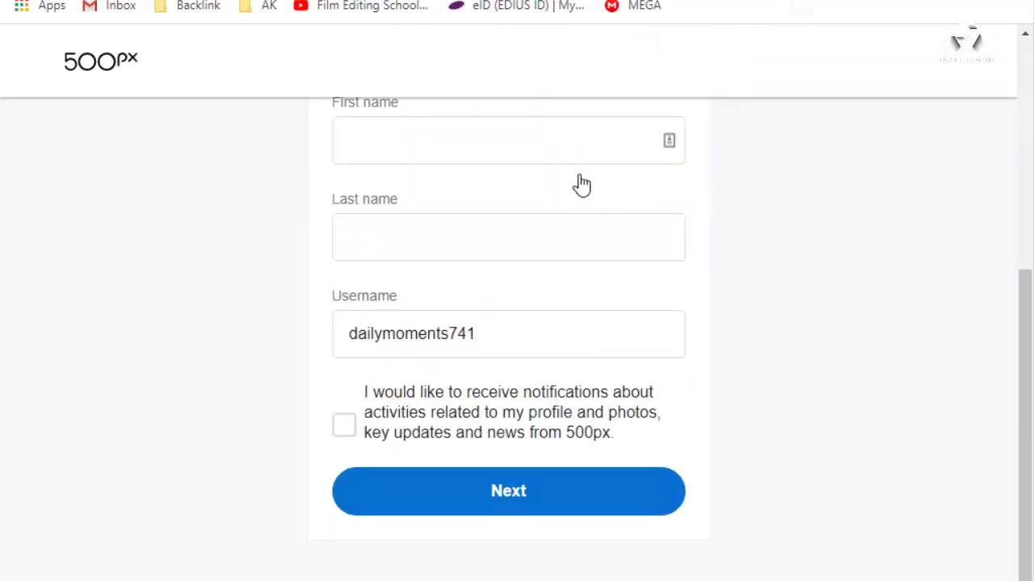
left_click(570, 149)
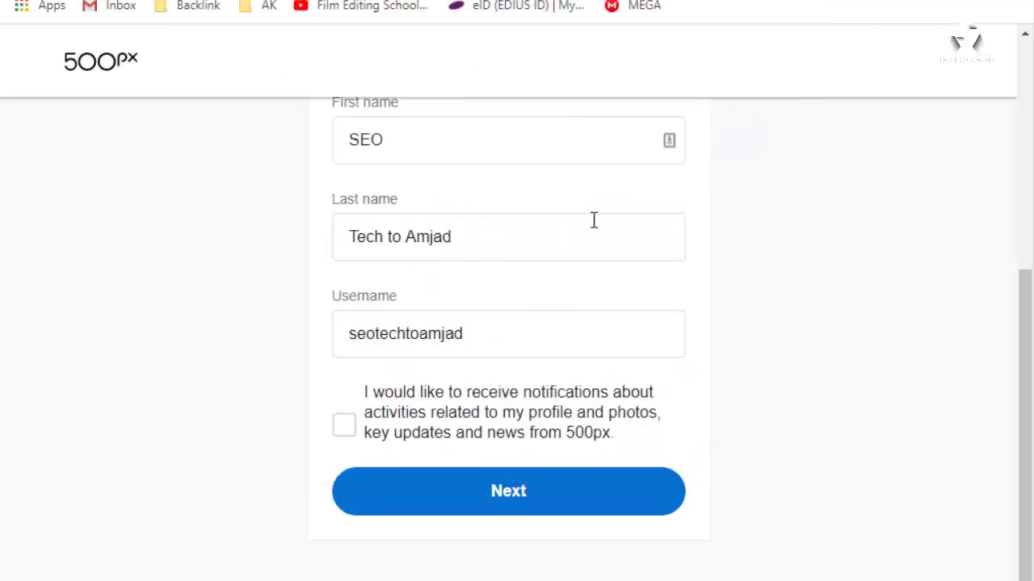
scroll(549, 259, "up", 2)
left_click(352, 528)
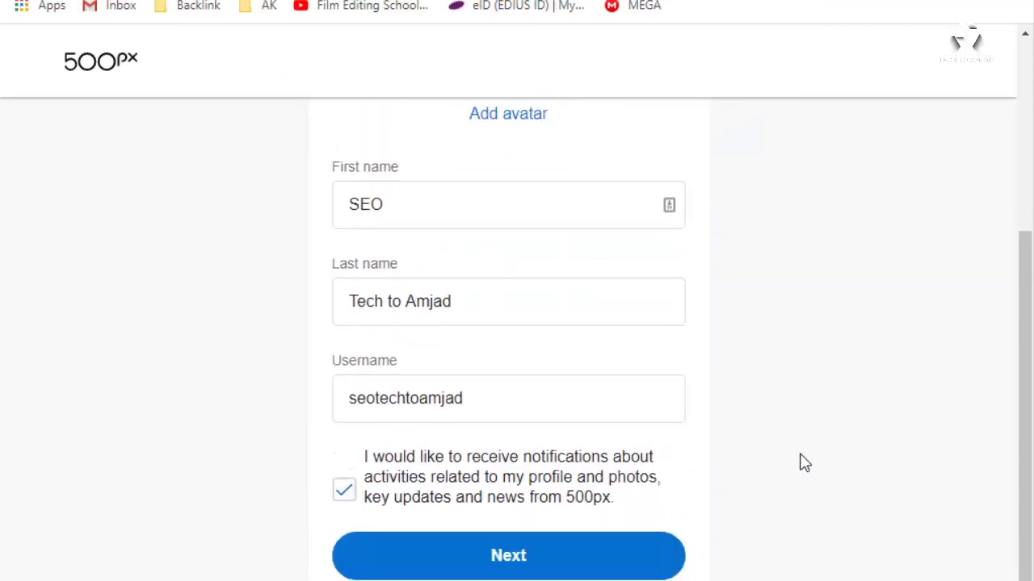
scroll(800, 461, "down", 2)
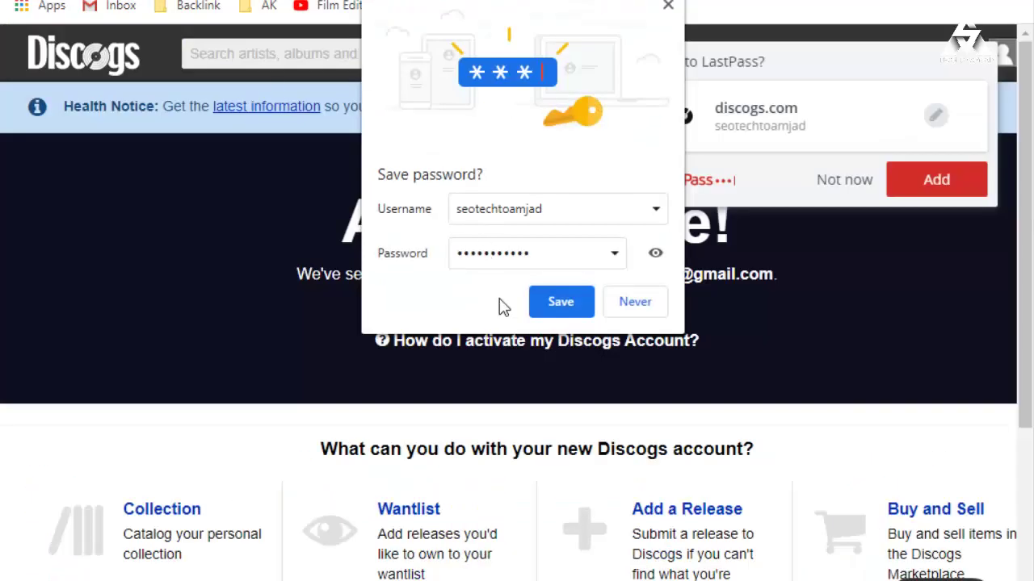
Step: Save the new Discogs account's login in both the browser and LastPass
left_click(557, 302)
left_click(936, 179)
scroll(554, 330, "down", 5)
scroll(554, 330, "up", 5)
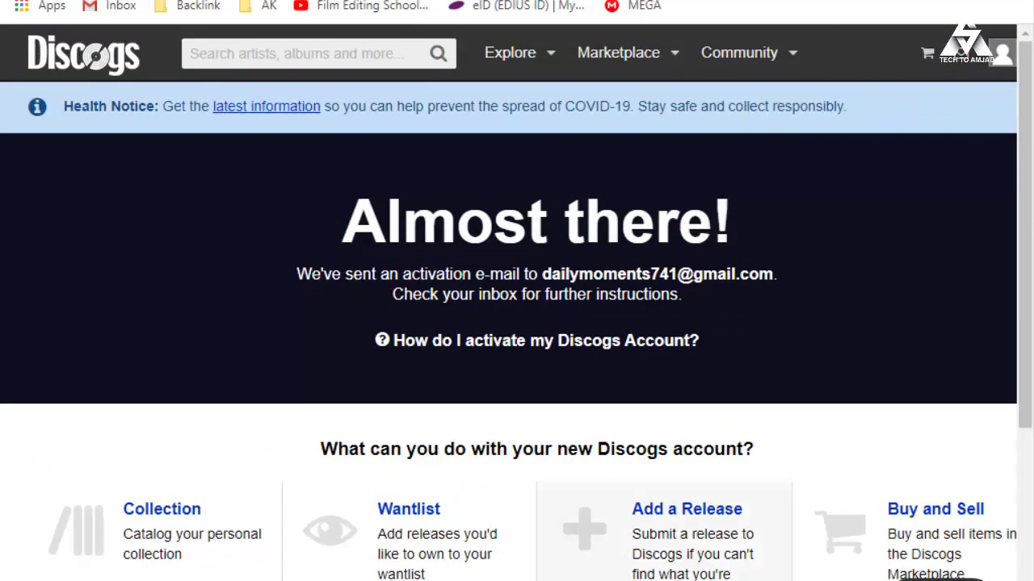
scroll(883, 181, "right", 1)
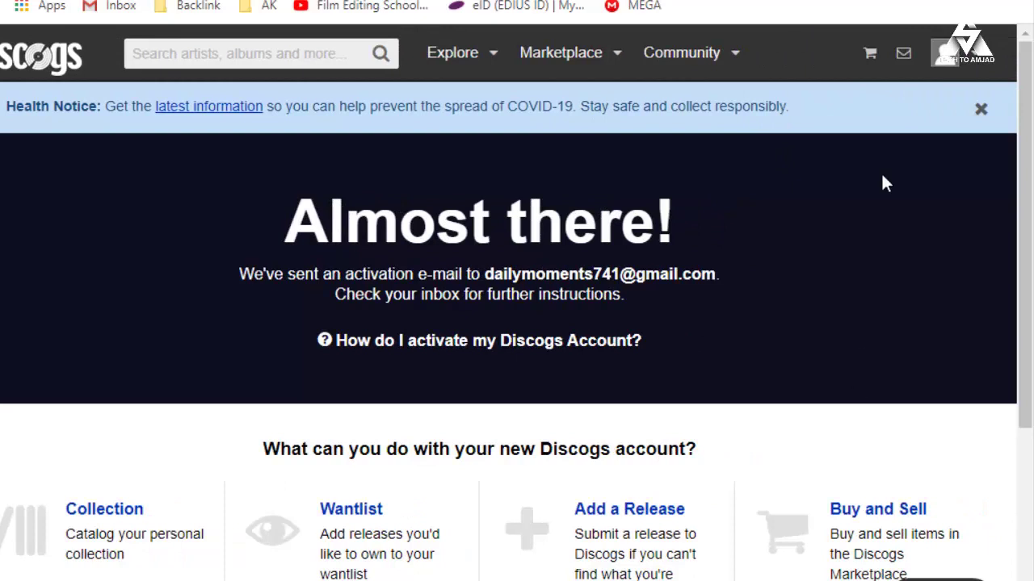
Step: Switch to the Gmail inbox, view the ClickUp message, and refresh the message list to look for the activation e-mails
left_click(981, 64)
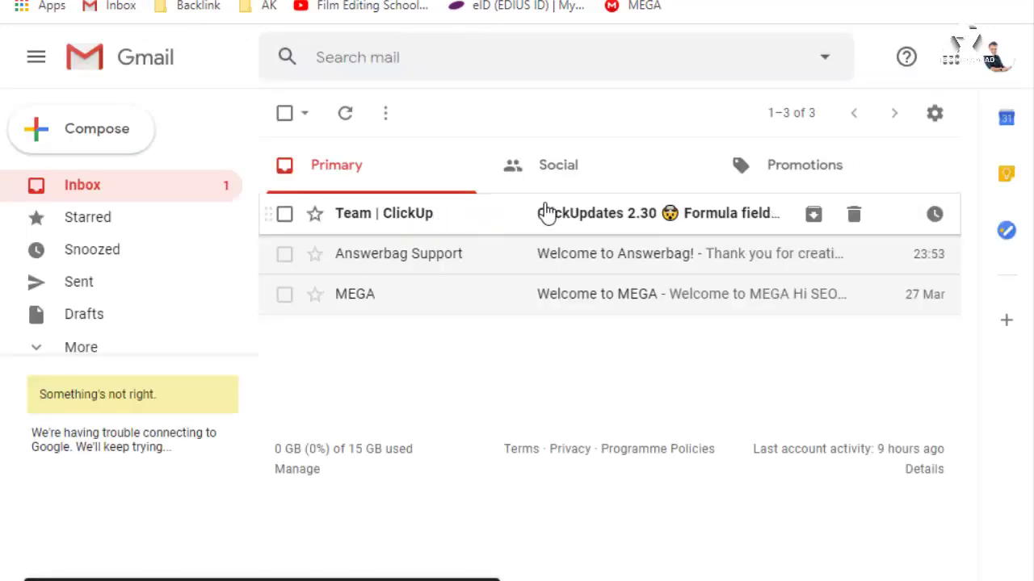
left_click(539, 218)
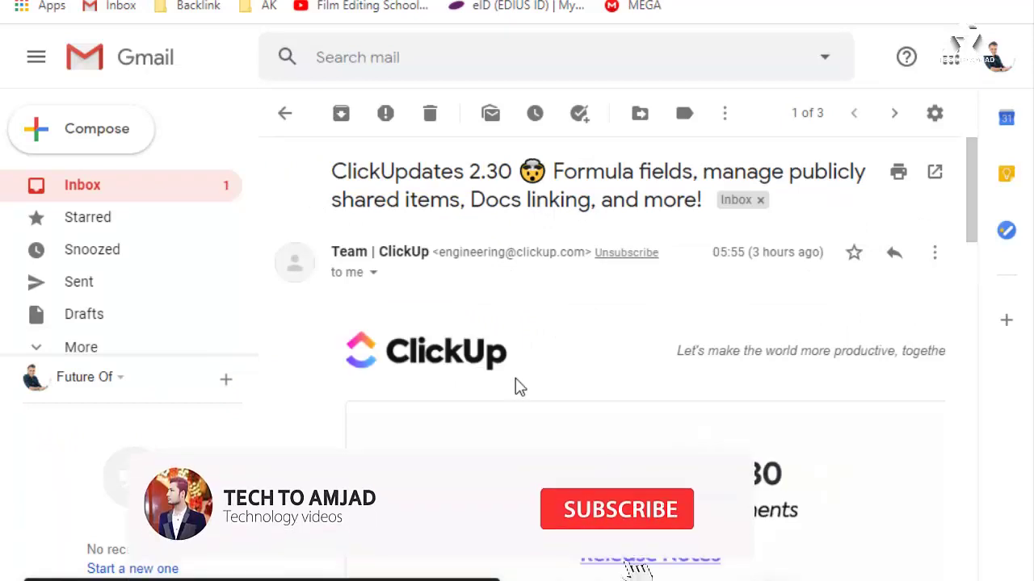
scroll(514, 385, "down", 5)
scroll(517, 387, "up", 5)
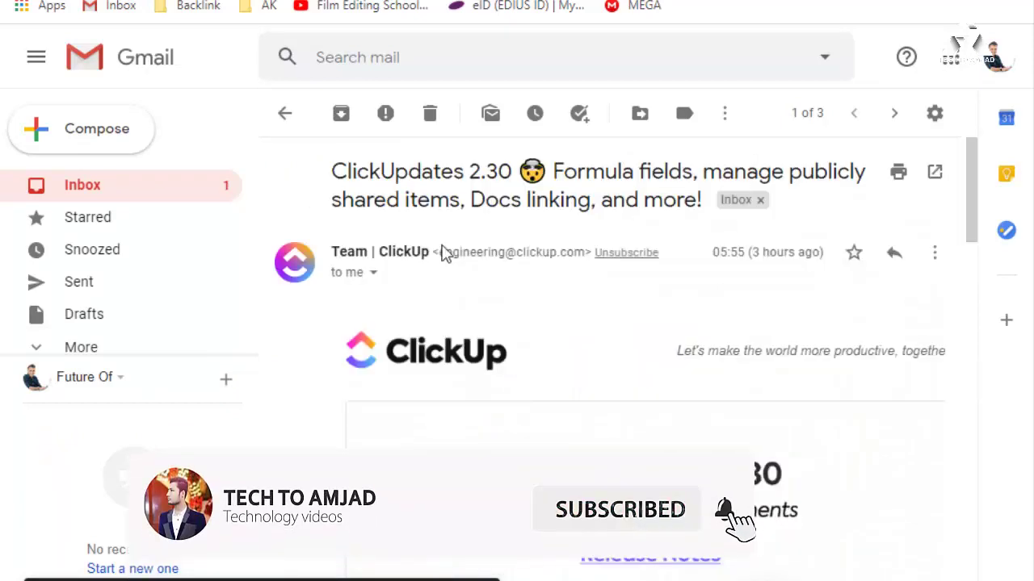
left_click(285, 113)
left_click(346, 113)
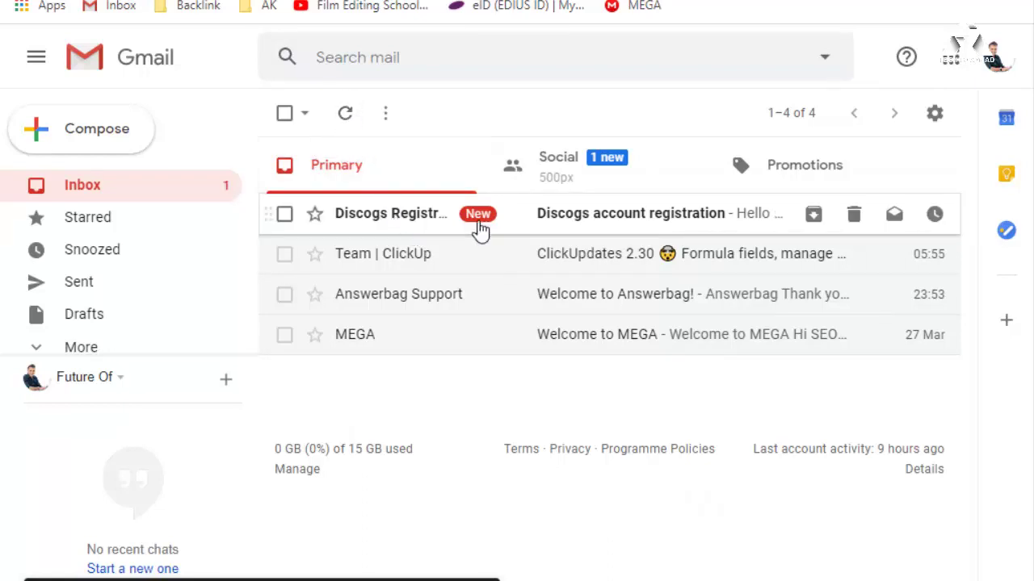
Step: Open the 500px activation e-mail among the Social messages and follow its link to confirm the e-mail address
left_click(582, 173)
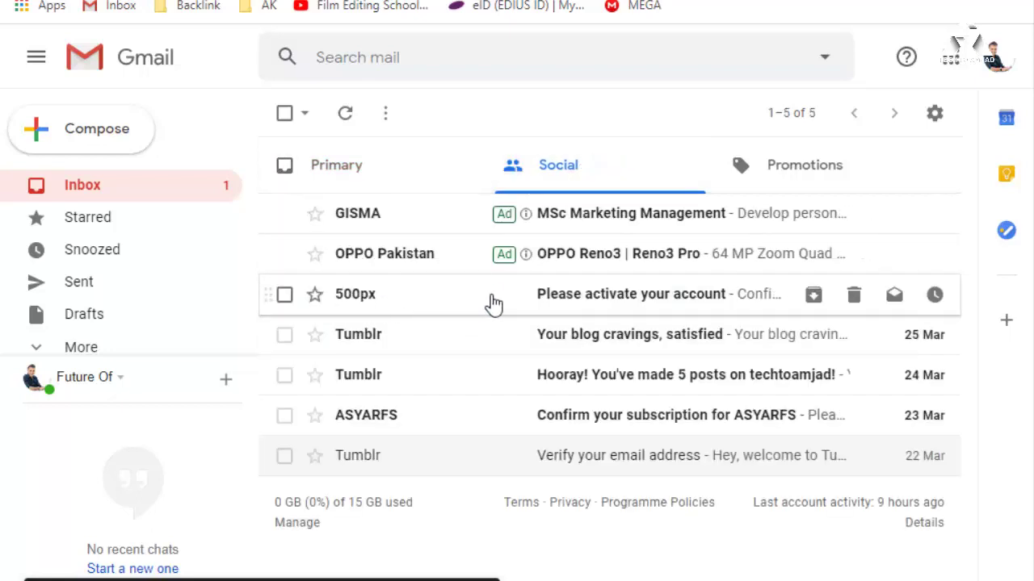
left_click(546, 300)
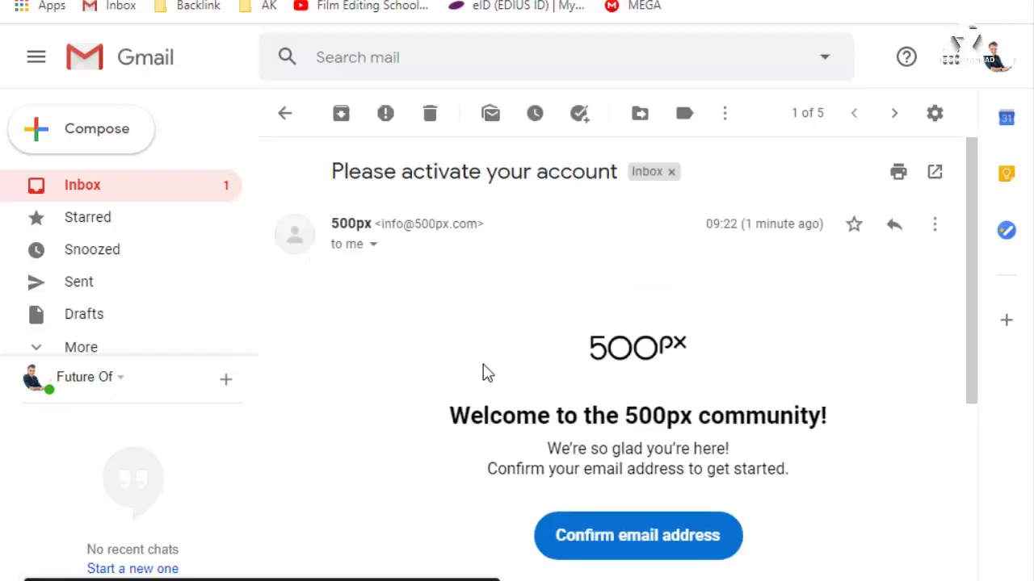
right_click(614, 538)
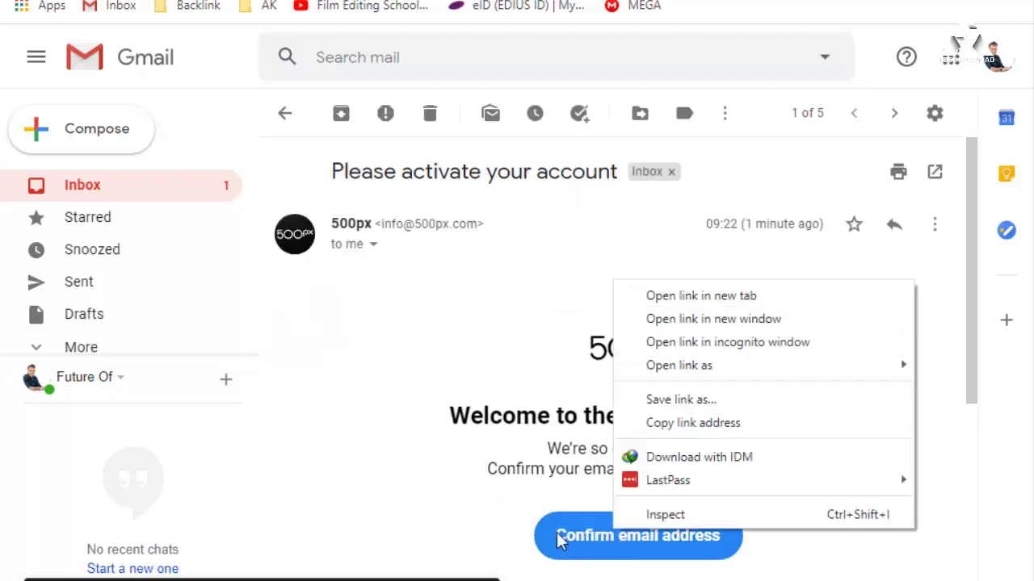
left_click(587, 542)
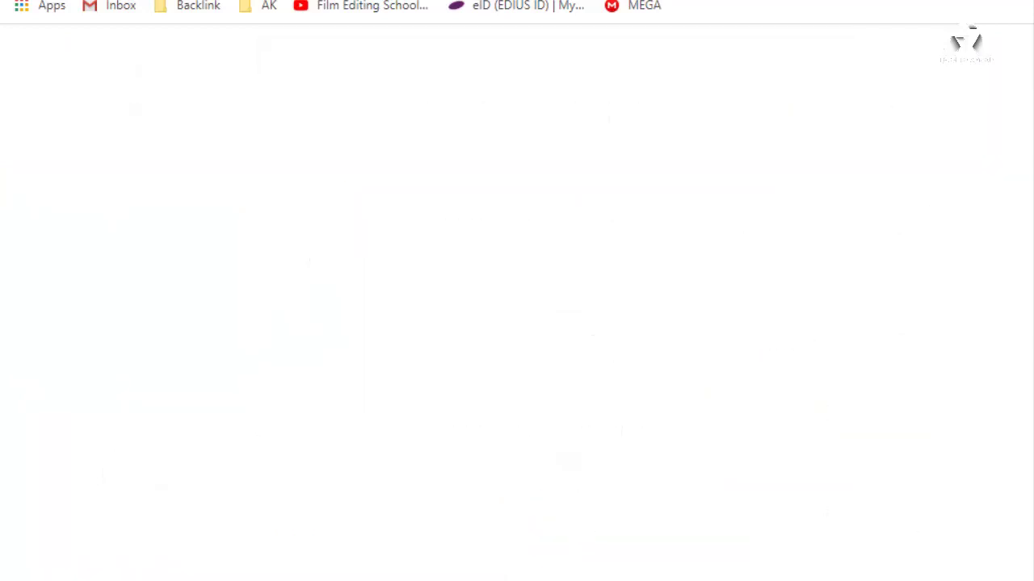
Step: Open the Discogs registration e-mail among the Primary messages and follow its link to complete the registration
left_click(283, 112)
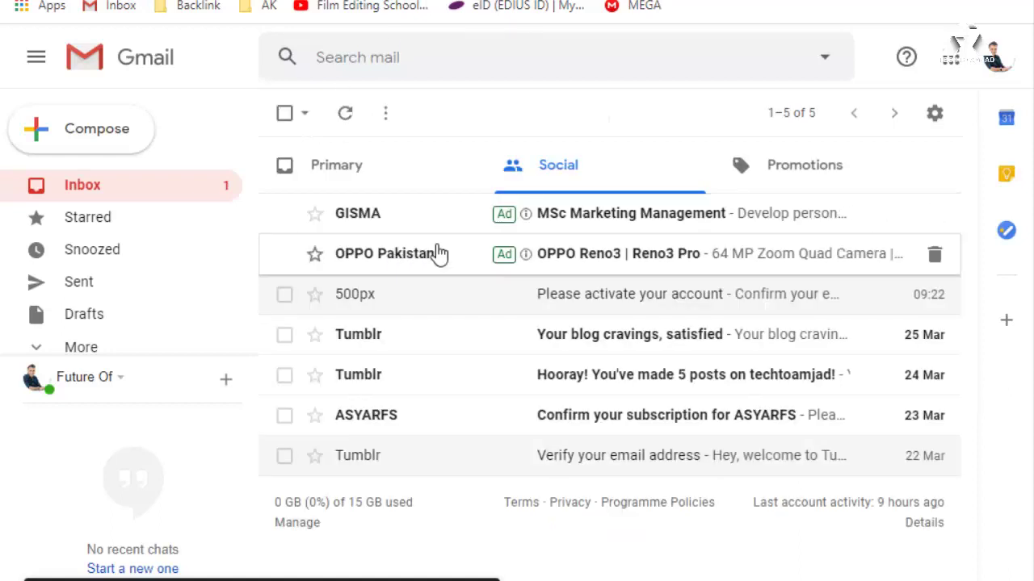
left_click(358, 171)
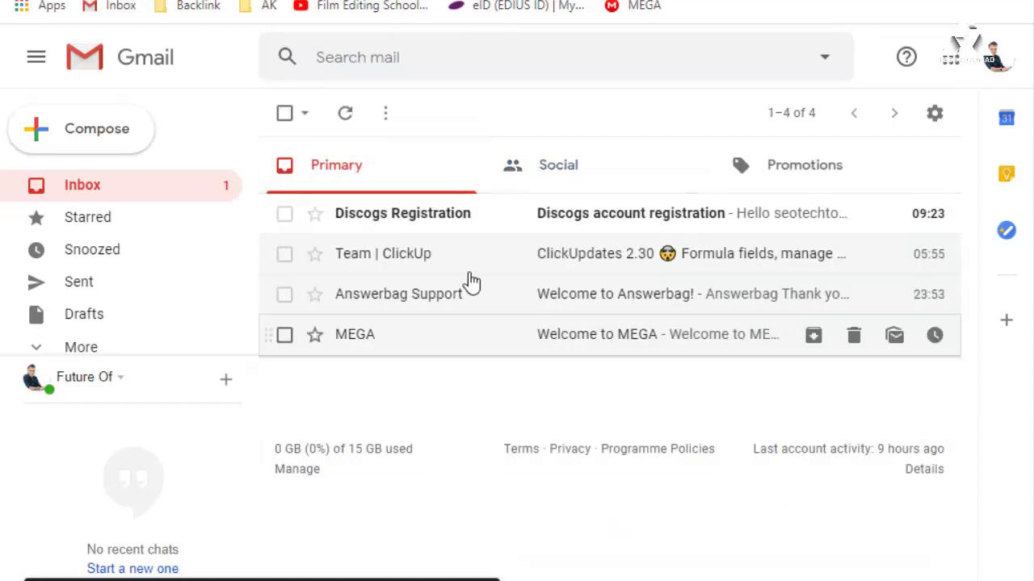
left_click(474, 225)
scroll(552, 415, "down", 5)
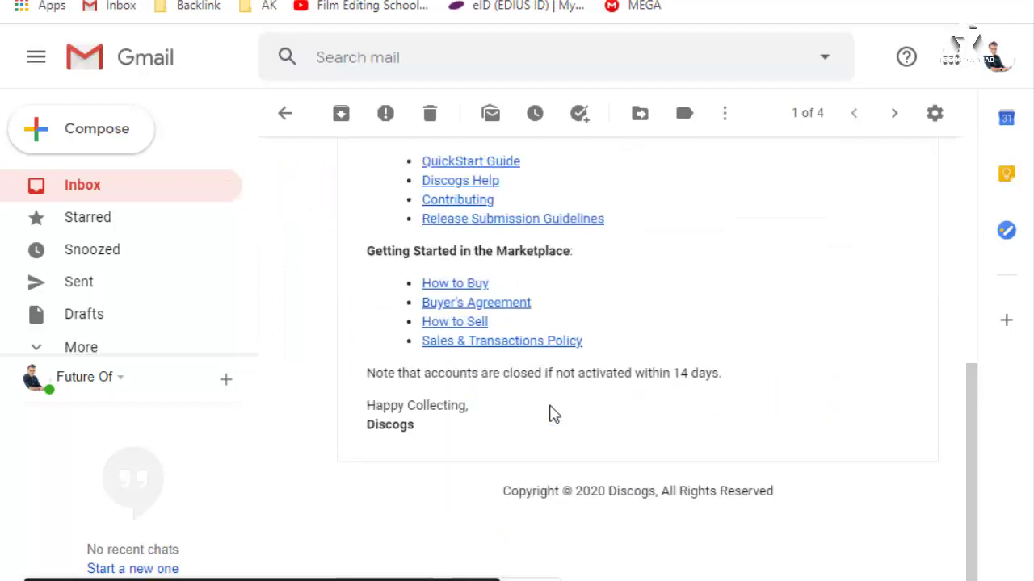
scroll(552, 415, "up", 4)
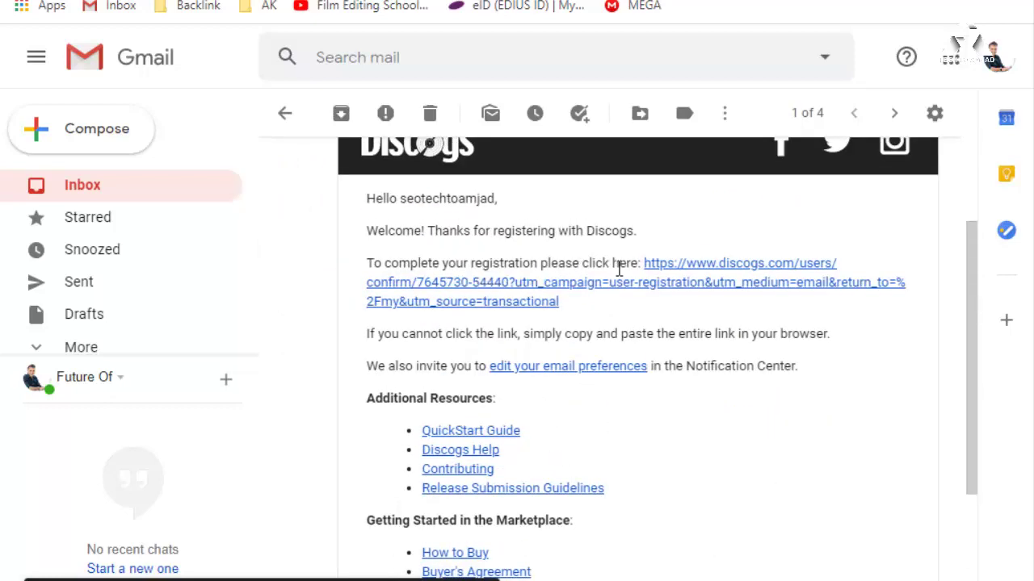
left_click(688, 275)
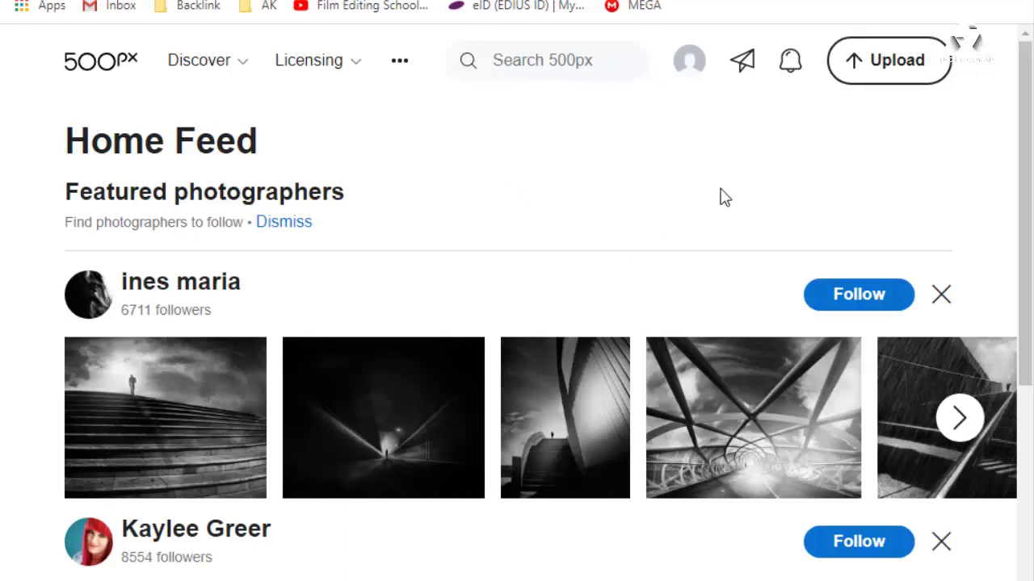
Step: Open the 500px profile from the Home Feed and start completing it
left_click(690, 61)
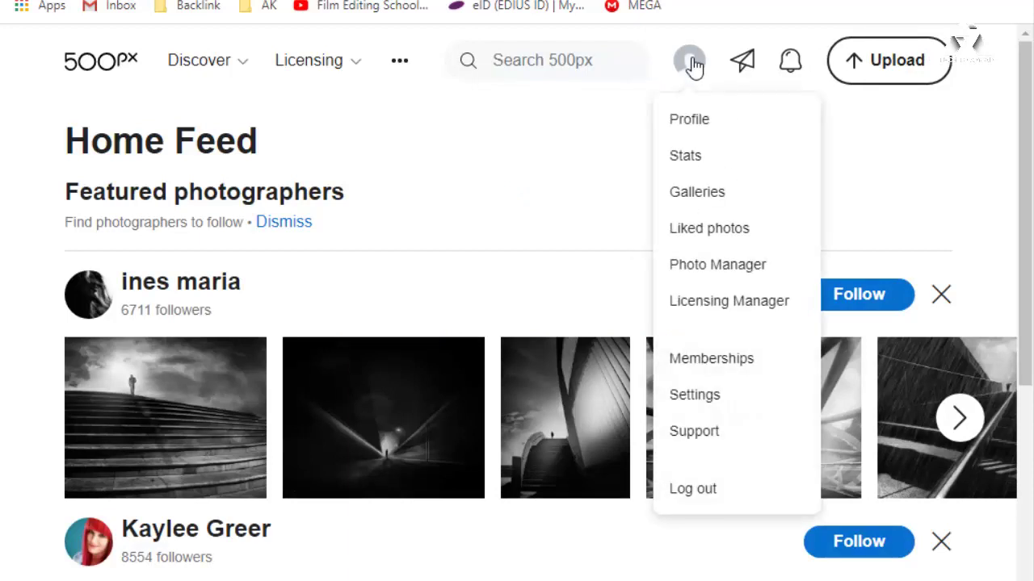
left_click(696, 125)
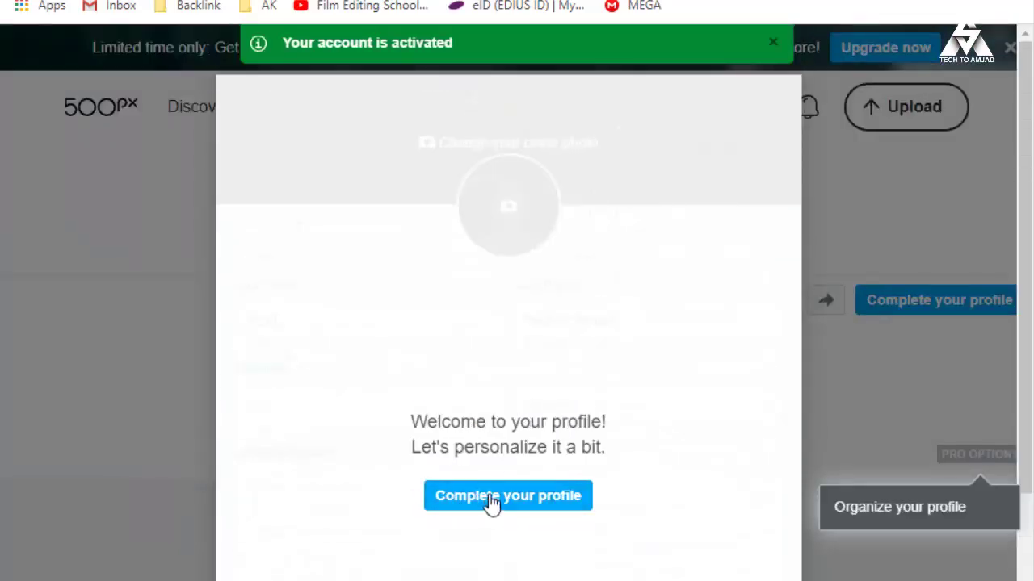
left_click(508, 495)
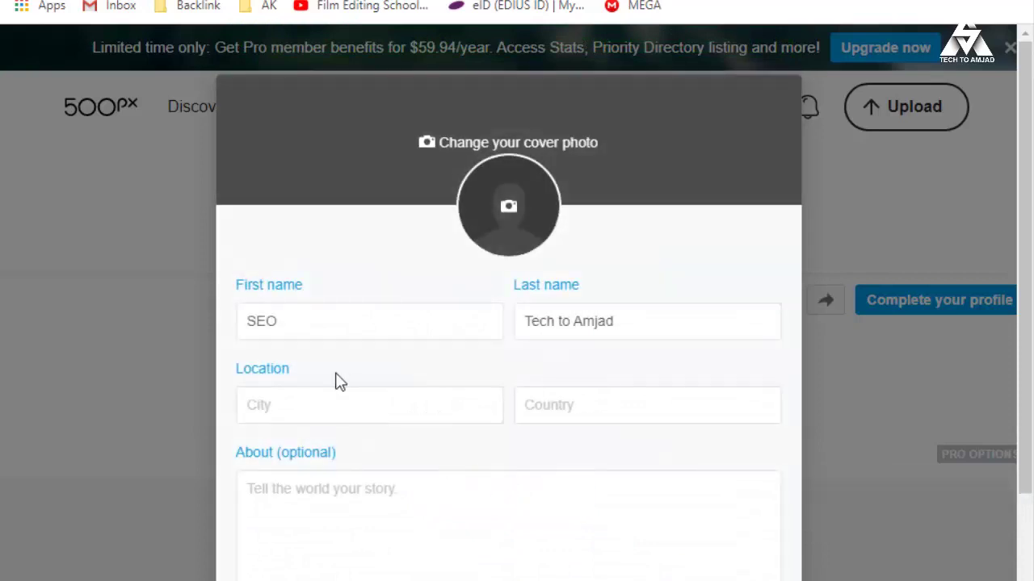
scroll(326, 340, "down", 1)
left_click(280, 406)
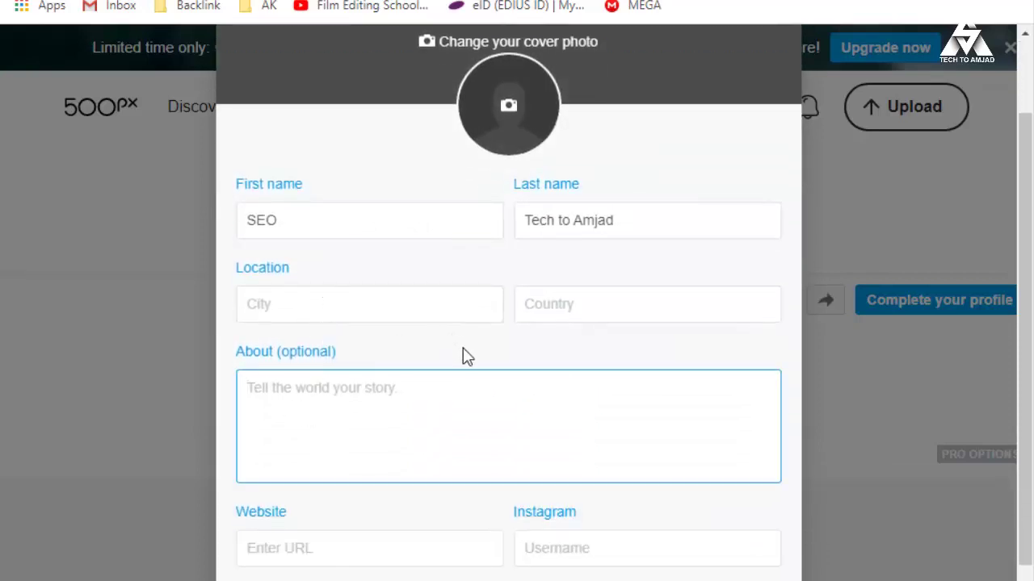
scroll(477, 436, "down", 1)
left_click(296, 448)
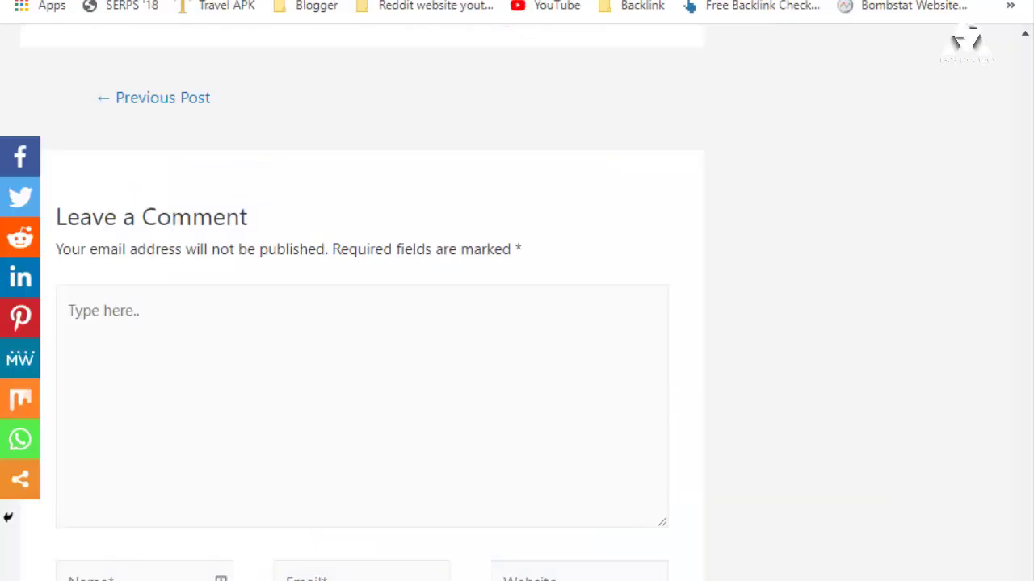
right_click(209, 0)
left_click(233, 86)
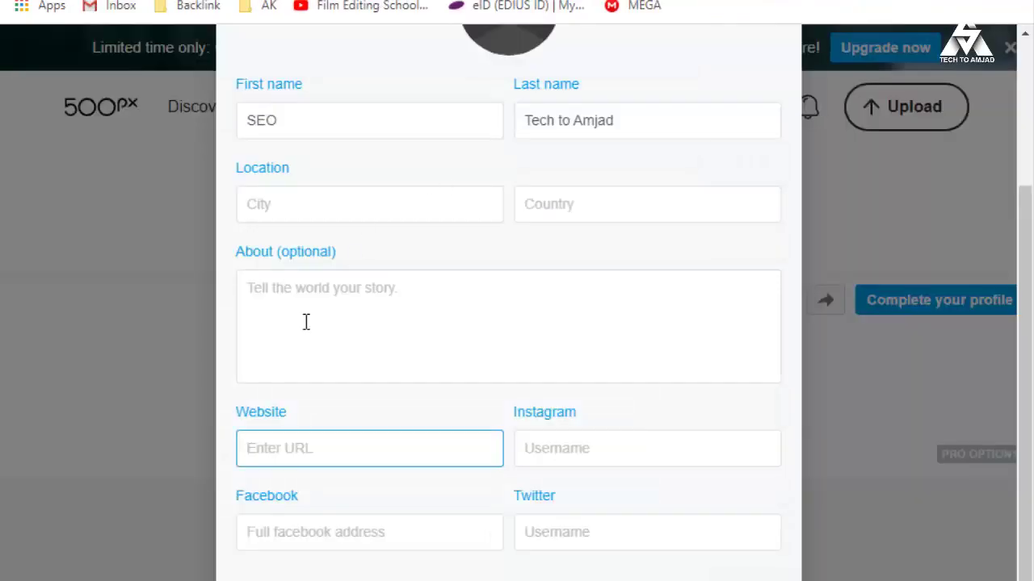
right_click(297, 446)
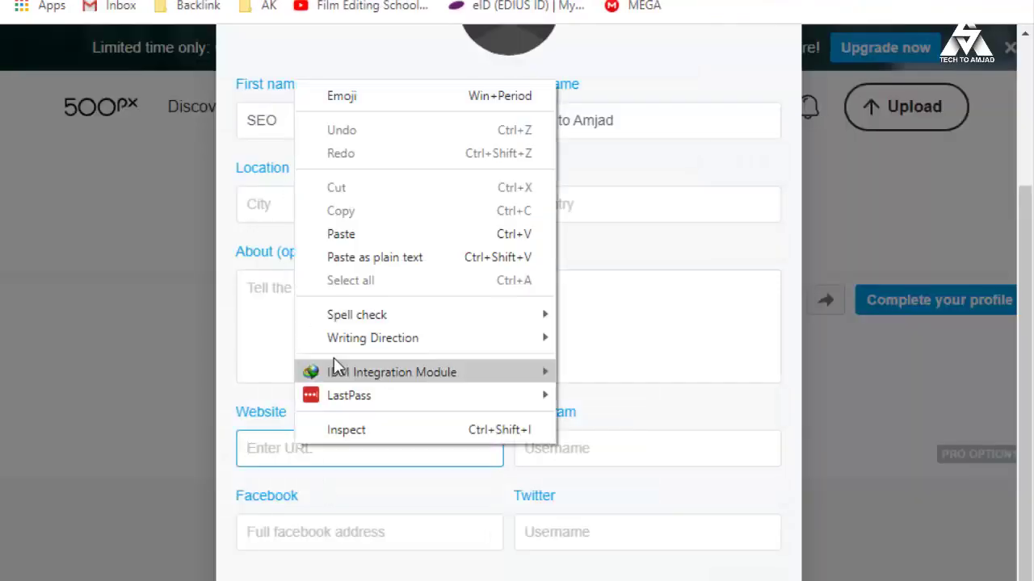
left_click(346, 233)
Step: Go through the social account, About, Website and Location fields of the 500px profile form
left_click(580, 451)
left_click(569, 534)
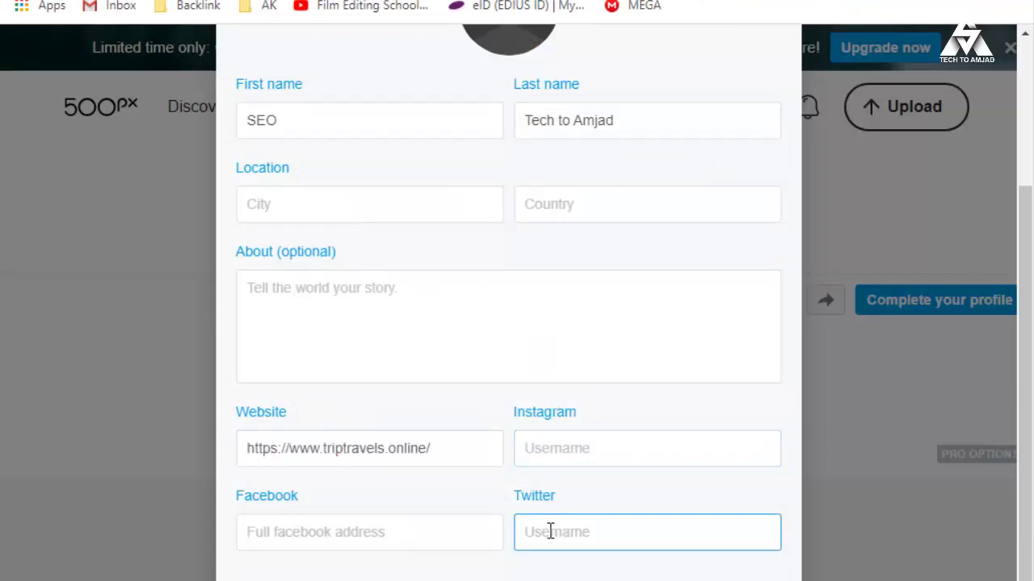
left_click(268, 537)
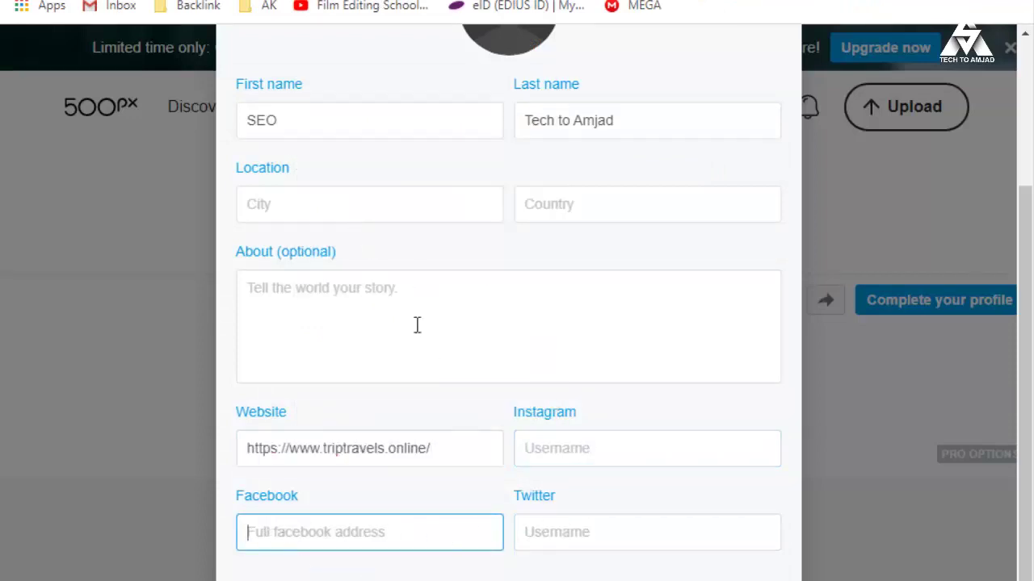
left_click(330, 292)
left_click_drag(452, 450, 205, 454)
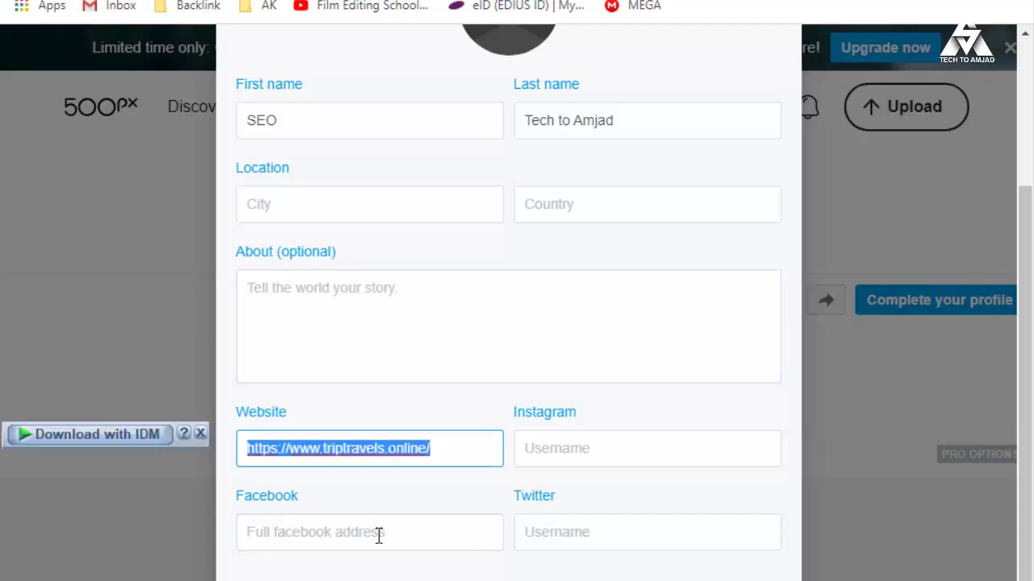
left_click(374, 300)
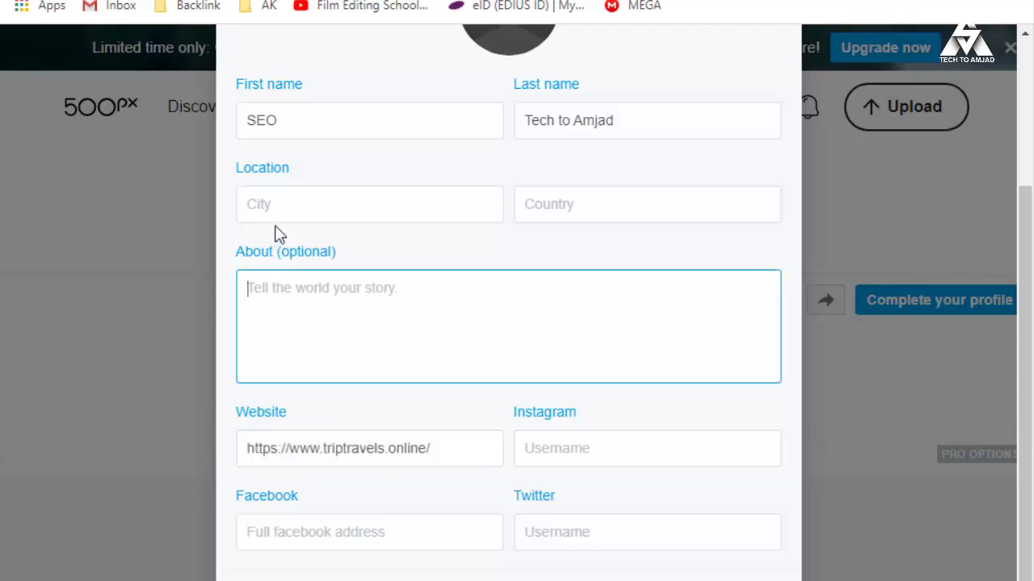
left_click(306, 200)
left_click(559, 193)
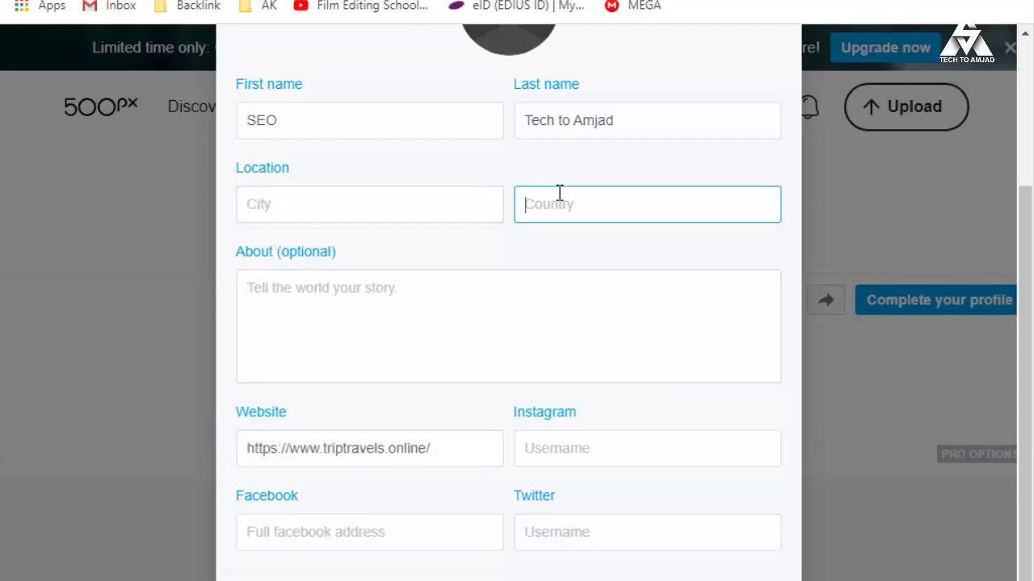
Step: Fill in the 500px profile's city, country and social account fields from the saved LastPass profile
left_click(814, 0)
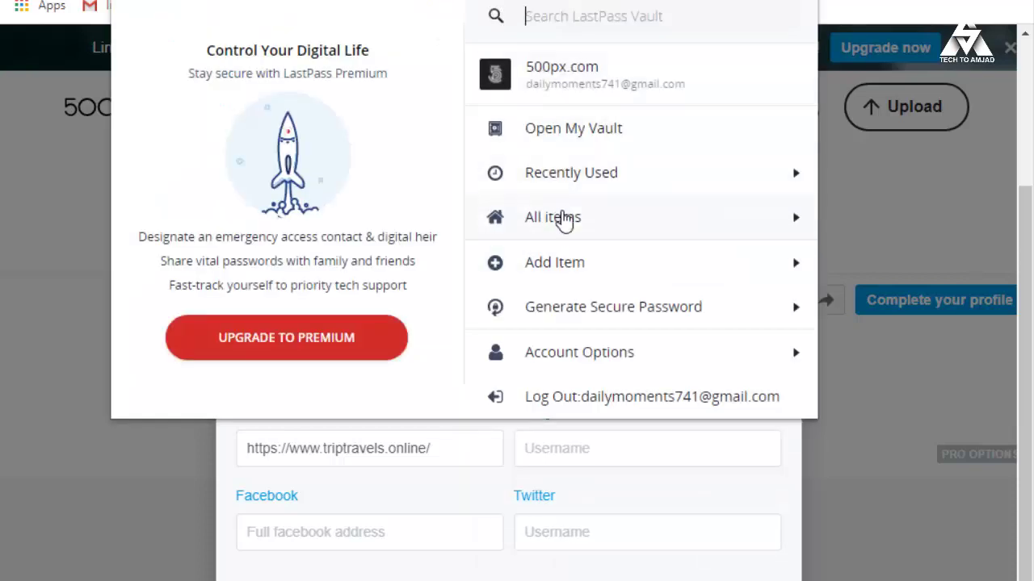
left_click(554, 218)
left_click(563, 161)
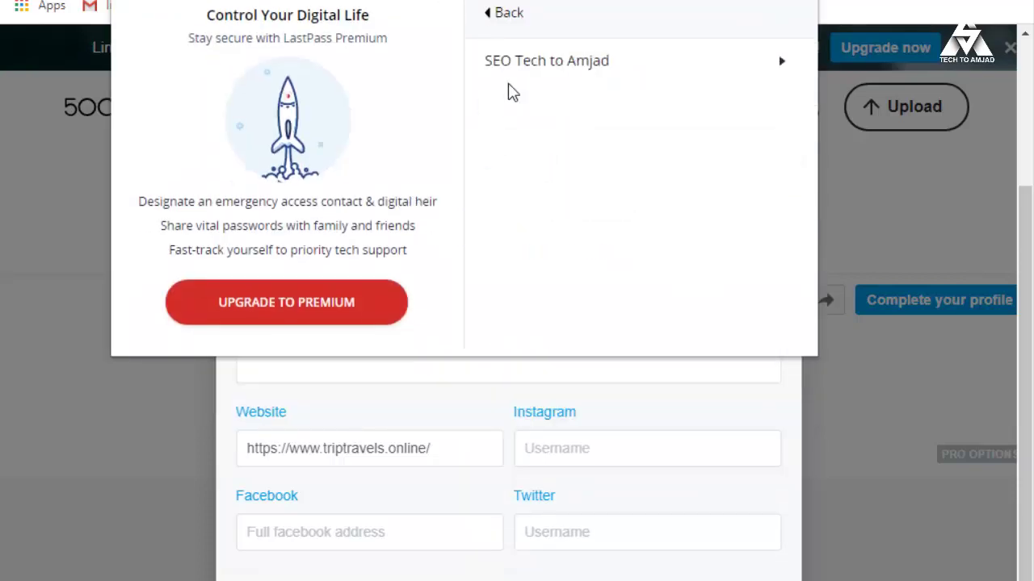
left_click(526, 62)
left_click(526, 71)
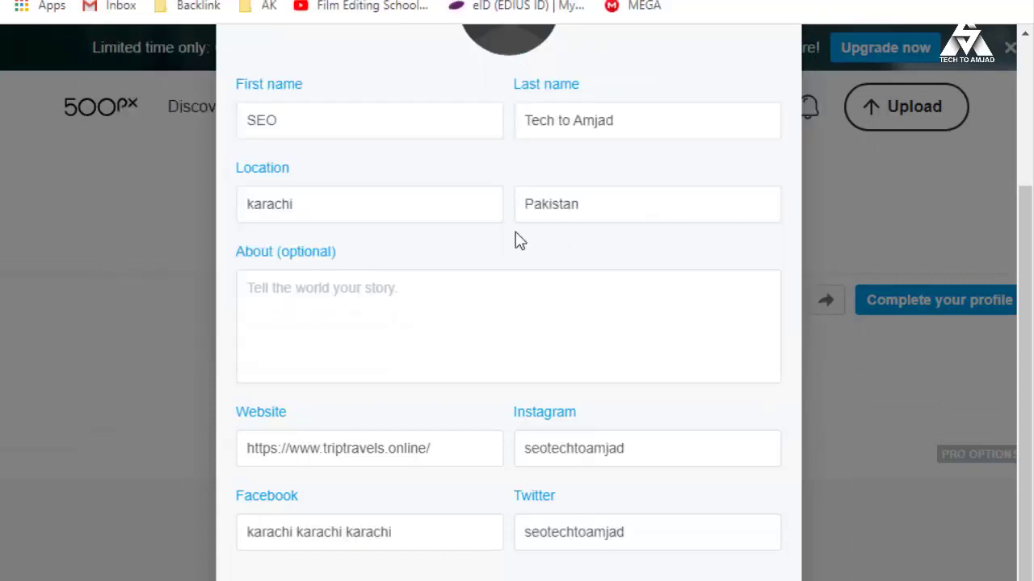
Step: Upload the vector-seo-internet-logo image from the Keyword Competitonlatest folder in Downloads as the 500px profile picture
scroll(497, 245, "up", 3)
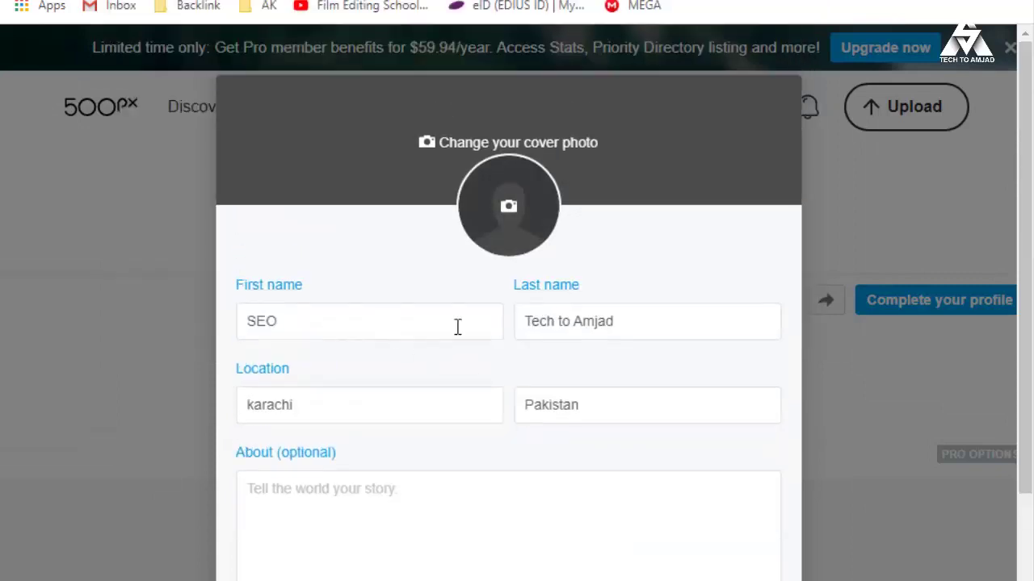
left_click(508, 207)
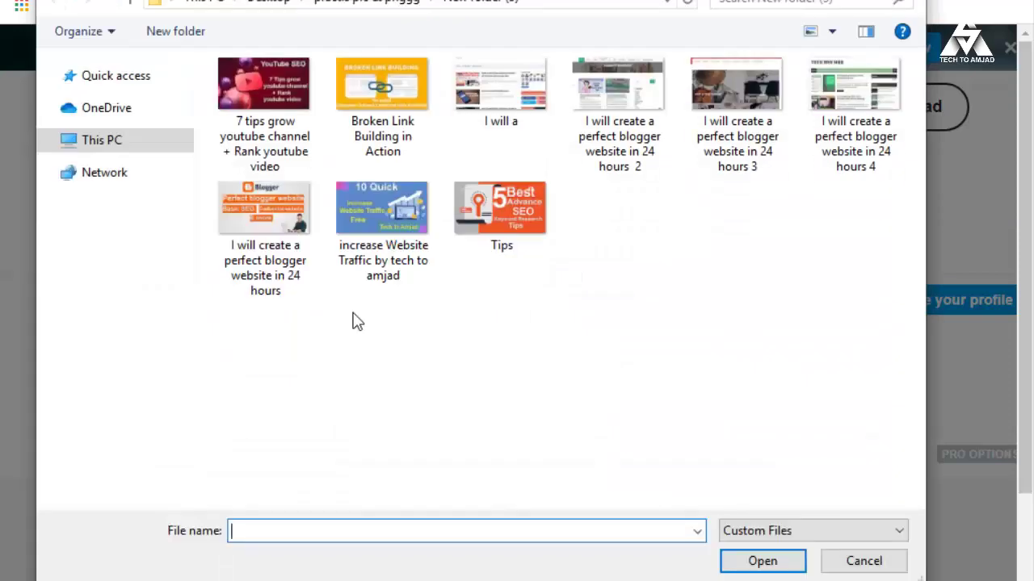
left_click(185, 144)
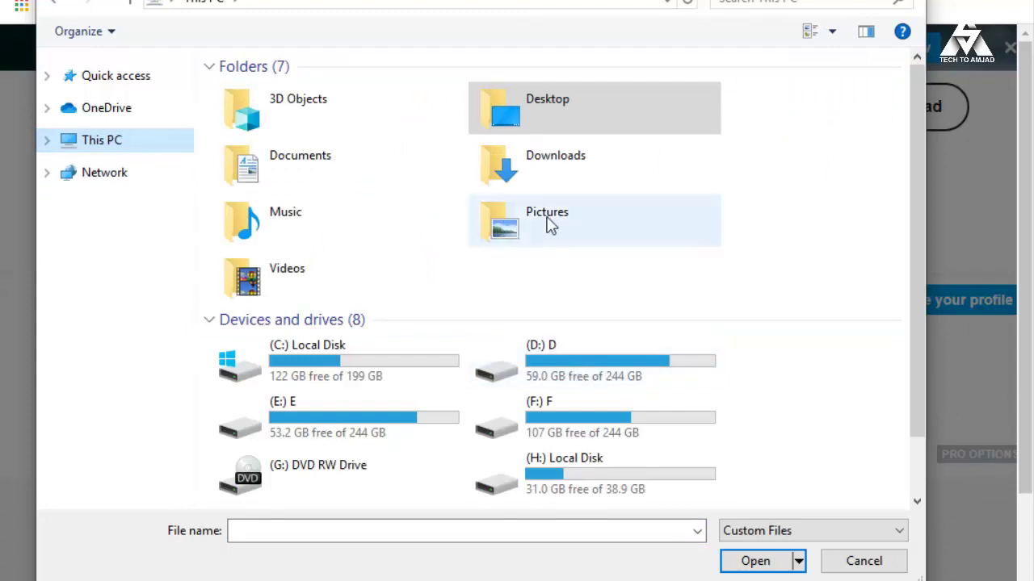
double_click(552, 176)
scroll(819, 414, "down", 2)
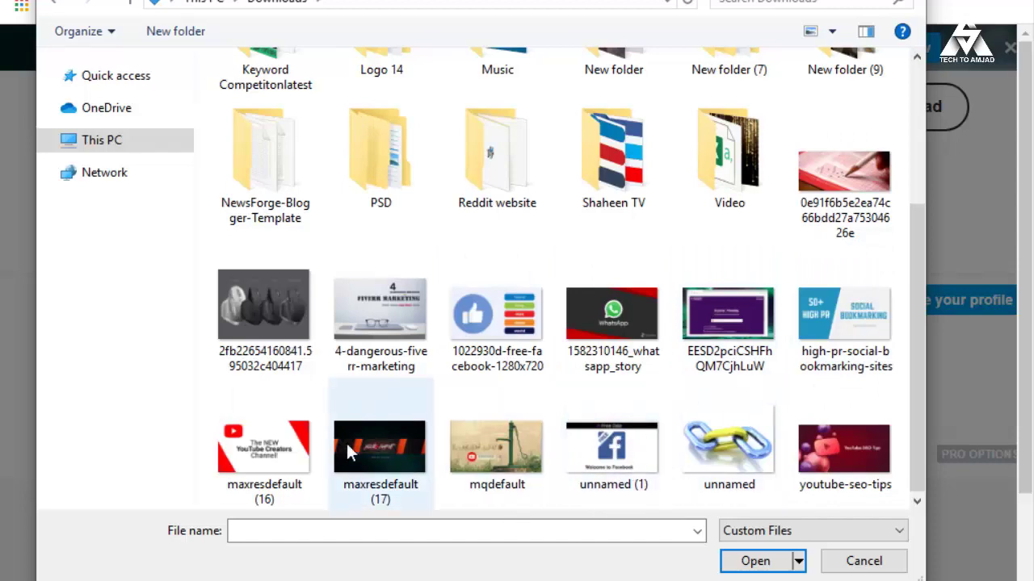
scroll(667, 312, "up", 3)
scroll(565, 226, "down", 3)
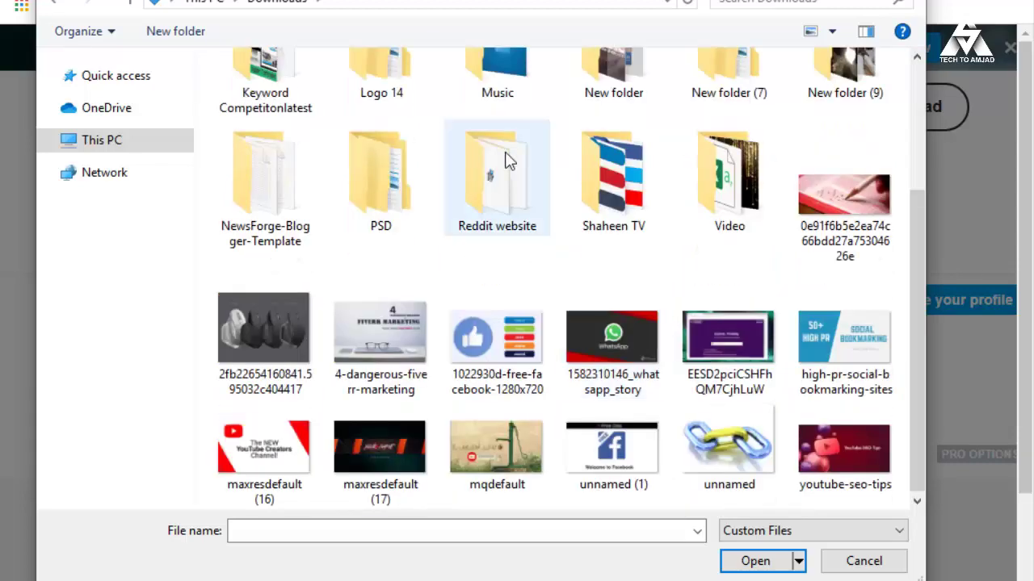
scroll(533, 267, "up", 3)
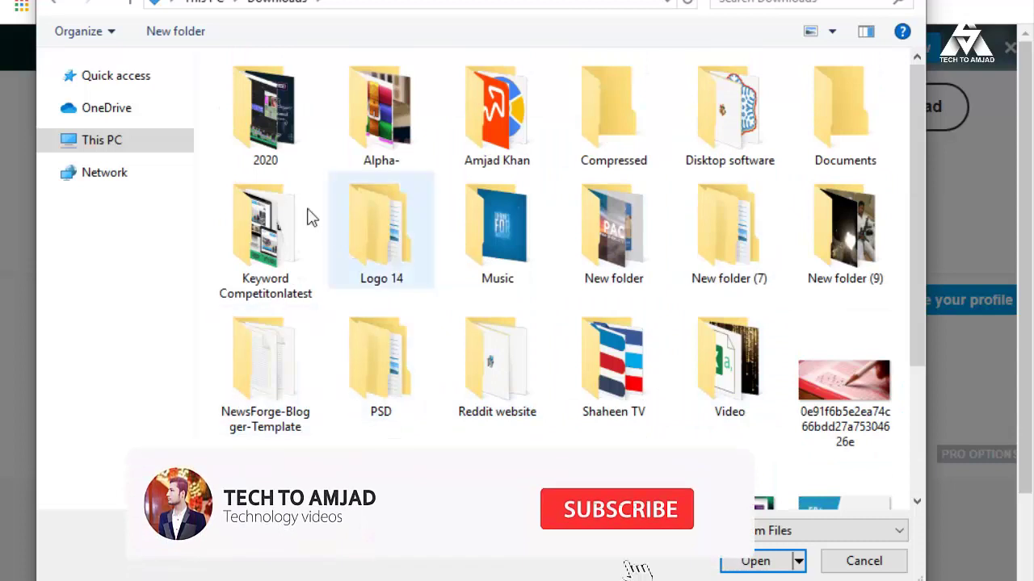
double_click(295, 233)
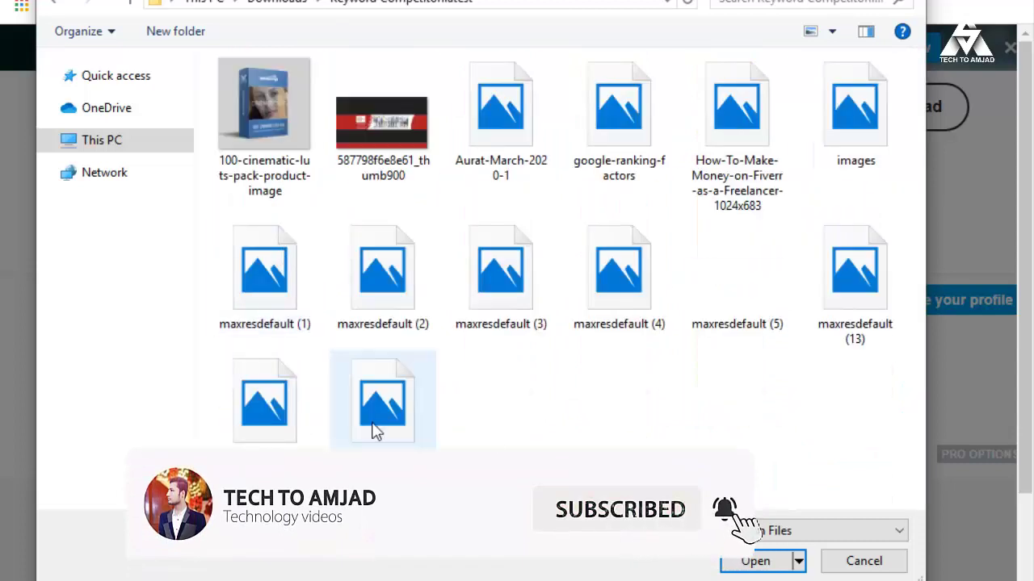
left_click(742, 264)
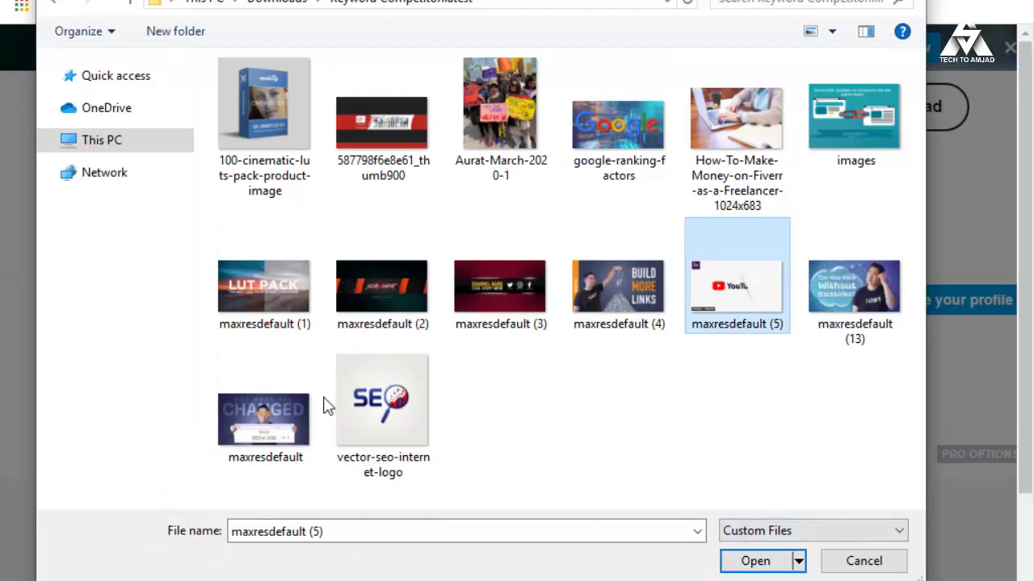
left_click(383, 404)
left_click(755, 559)
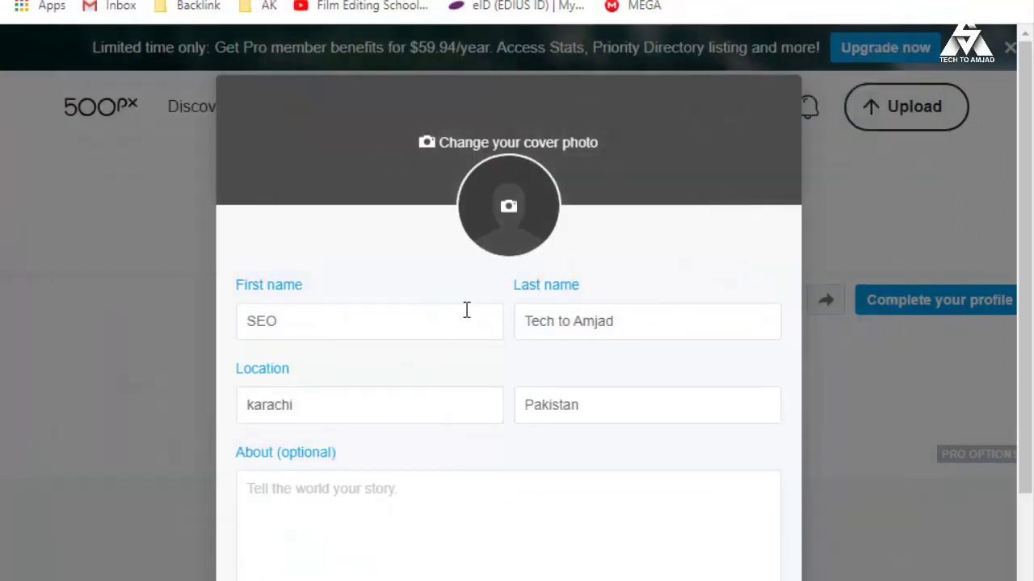
Step: Select the existing First name in the 500px profile form for replacement
scroll(535, 434, "down", 2)
left_click(316, 312)
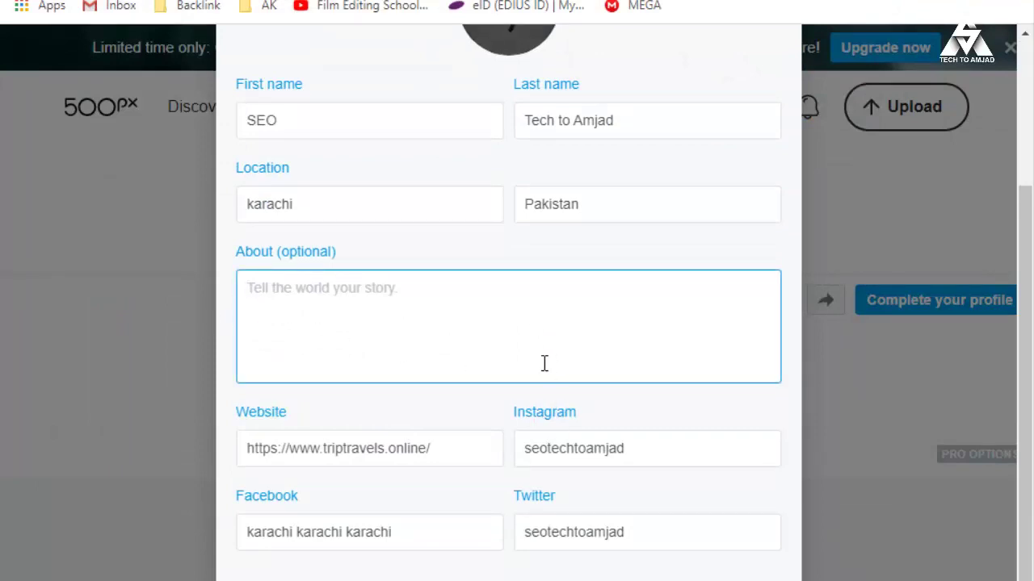
left_click(345, 120)
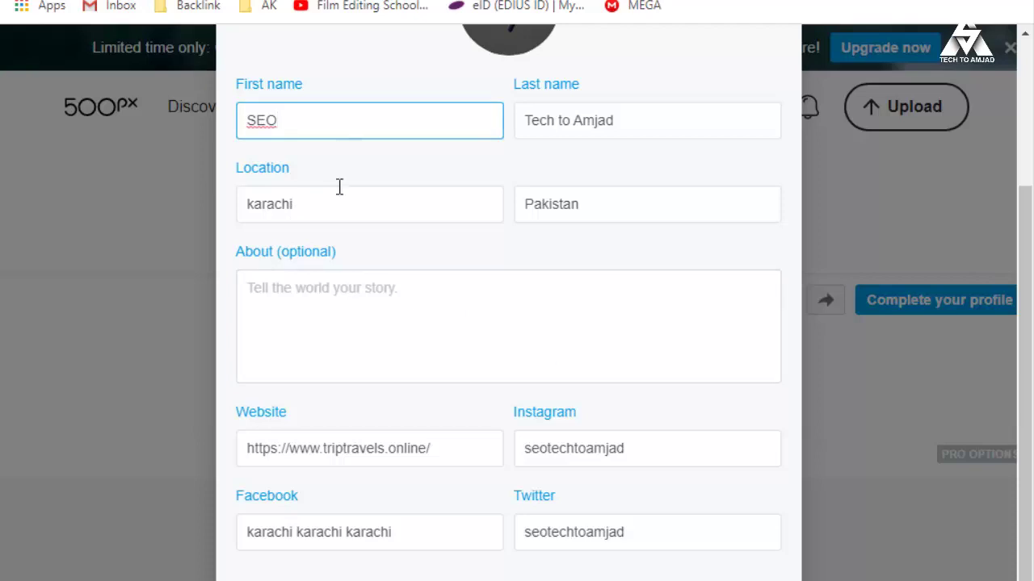
key("Tab")
key("shift+Tab")
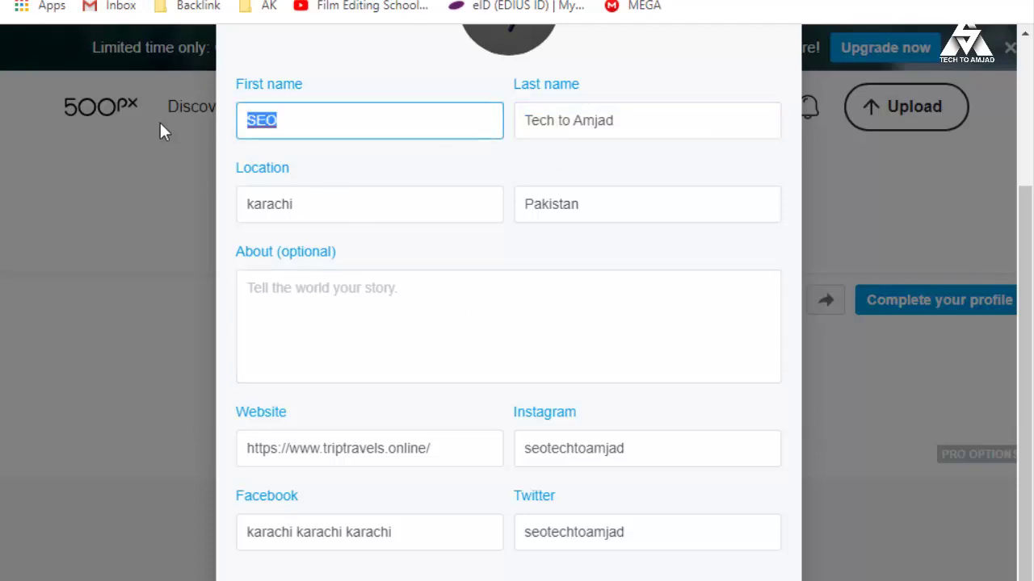
left_click(316, 580)
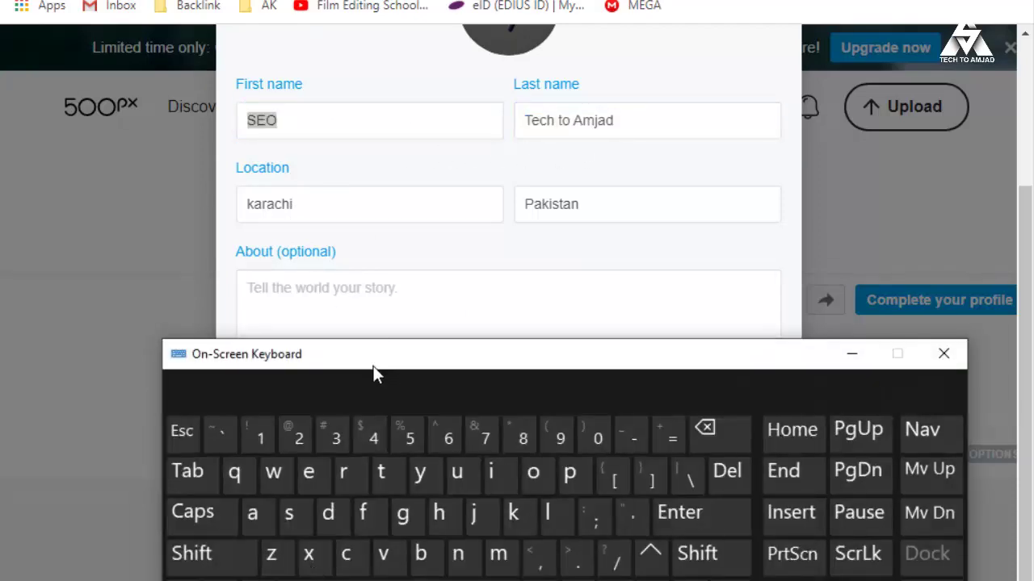
left_click_drag(374, 369, 370, 387)
left_click(847, 372)
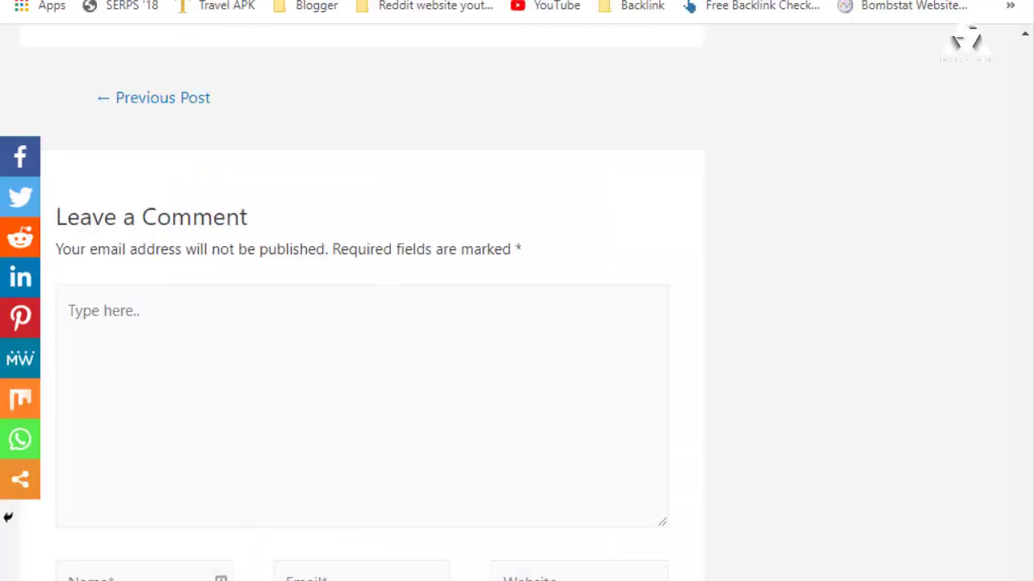
Step: Copy the site title Travel from the website's header and enter it as the First name in the 500px profile
scroll(353, 293, "up", 20)
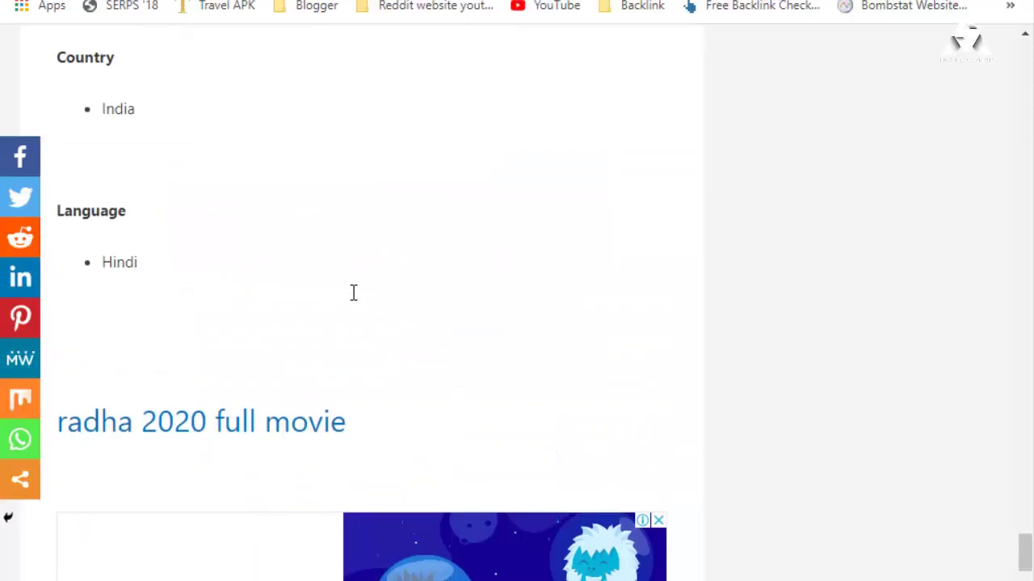
scroll(352, 317, "up", 20)
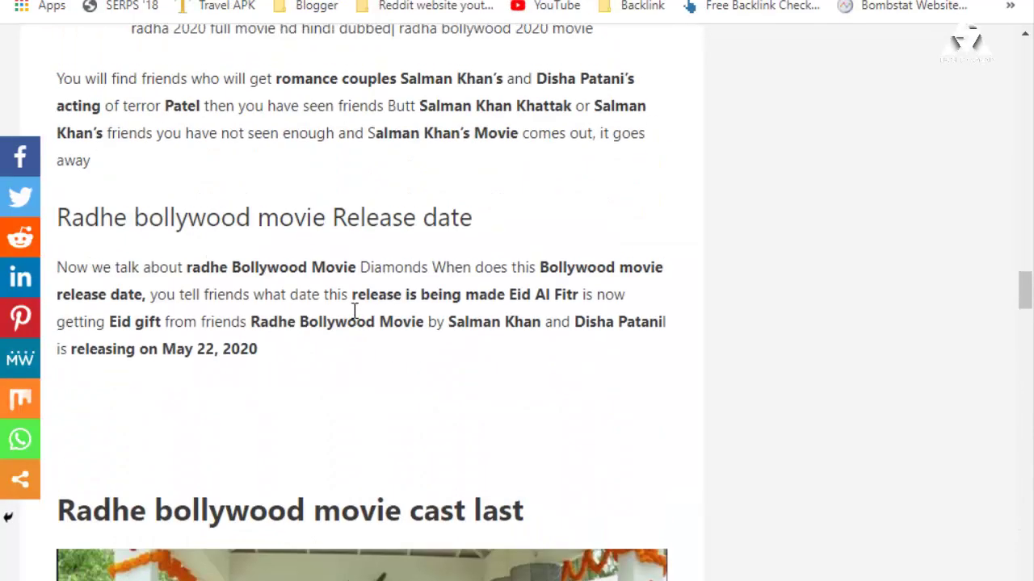
scroll(353, 310, "up", 6)
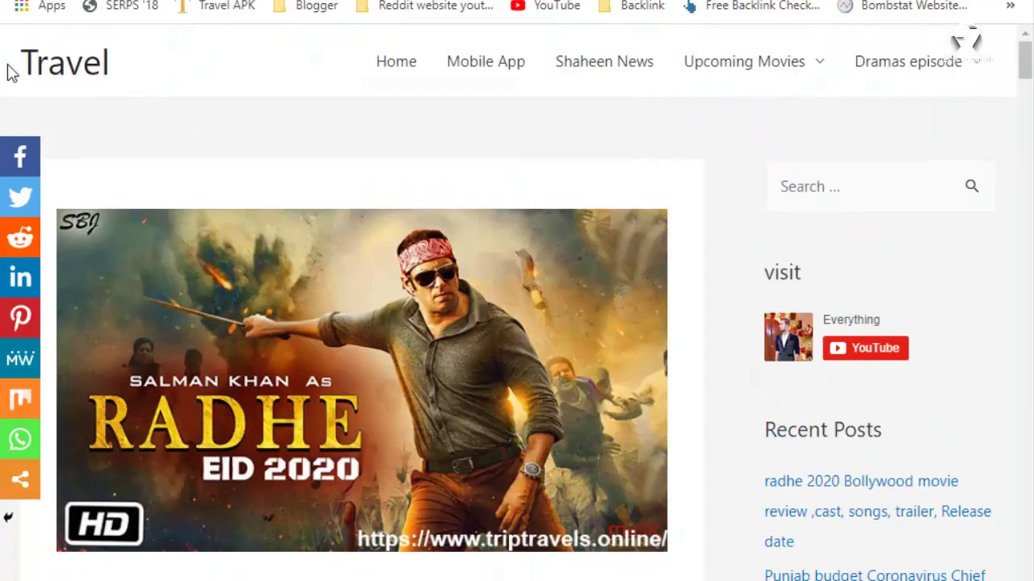
left_click_drag(13, 71, 120, 67)
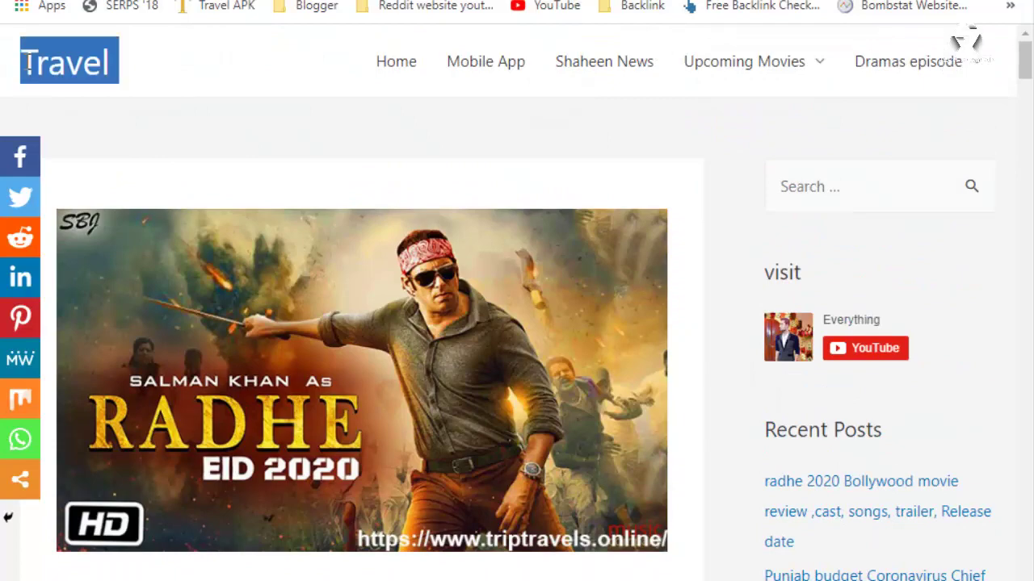
right_click(68, 63)
left_click(138, 233)
key("alt+Tab")
right_click(329, 123)
left_click(359, 217)
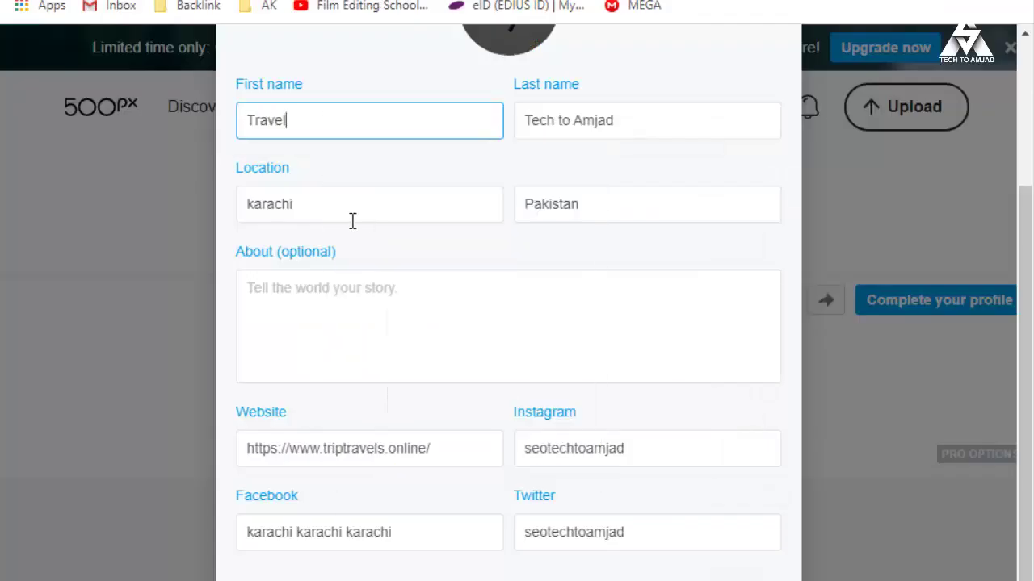
Step: Replace the Last name in the 500px profile with Travel
key("Tab")
right_click(569, 119)
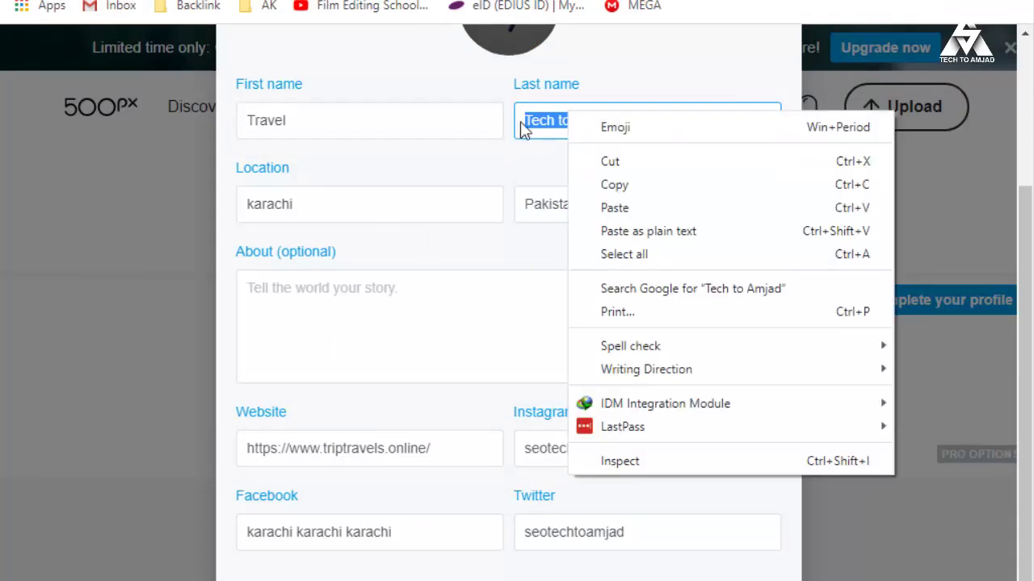
left_click(529, 119)
left_click_drag(614, 113, 524, 119)
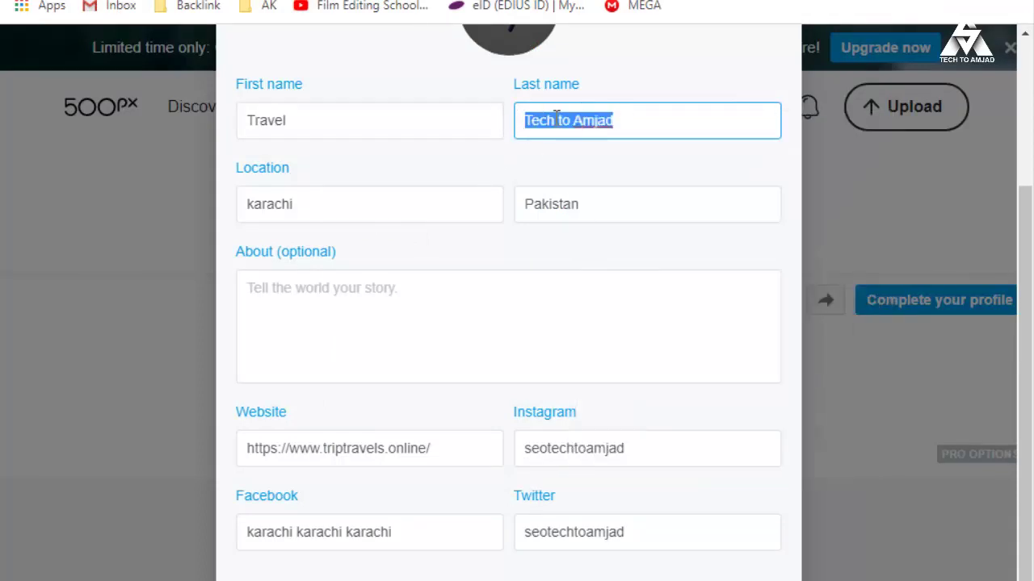
right_click(556, 114)
left_click(602, 215)
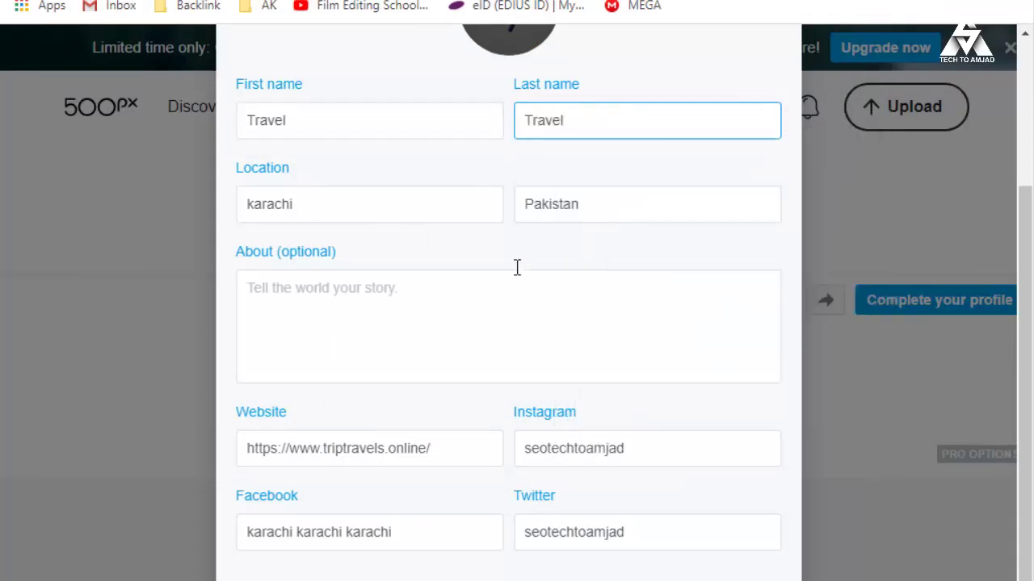
Step: Paste the prepared introduction about web designing, web developing, keyword research and SEO into the About field
left_click(296, 326)
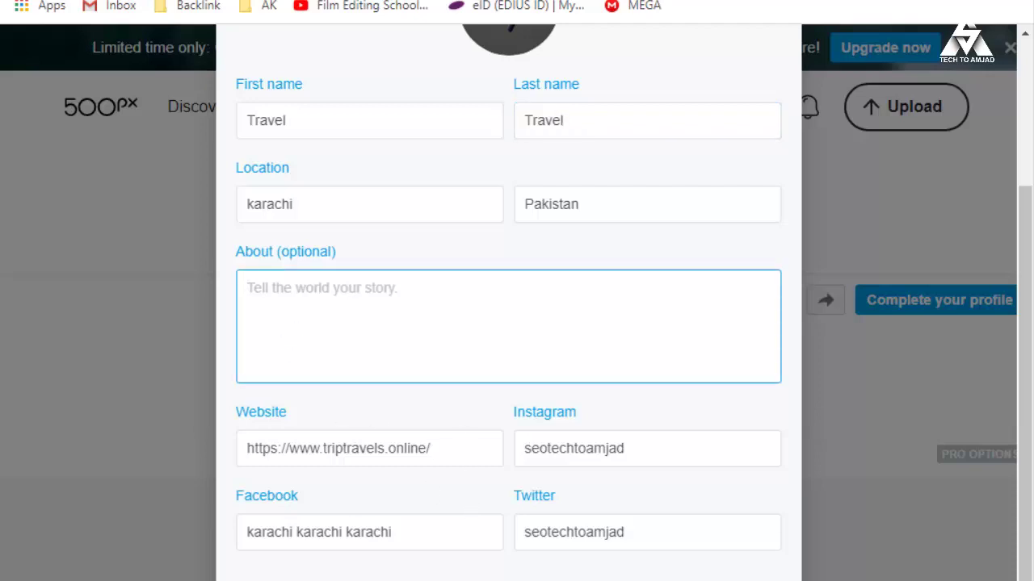
key("ctrl+v")
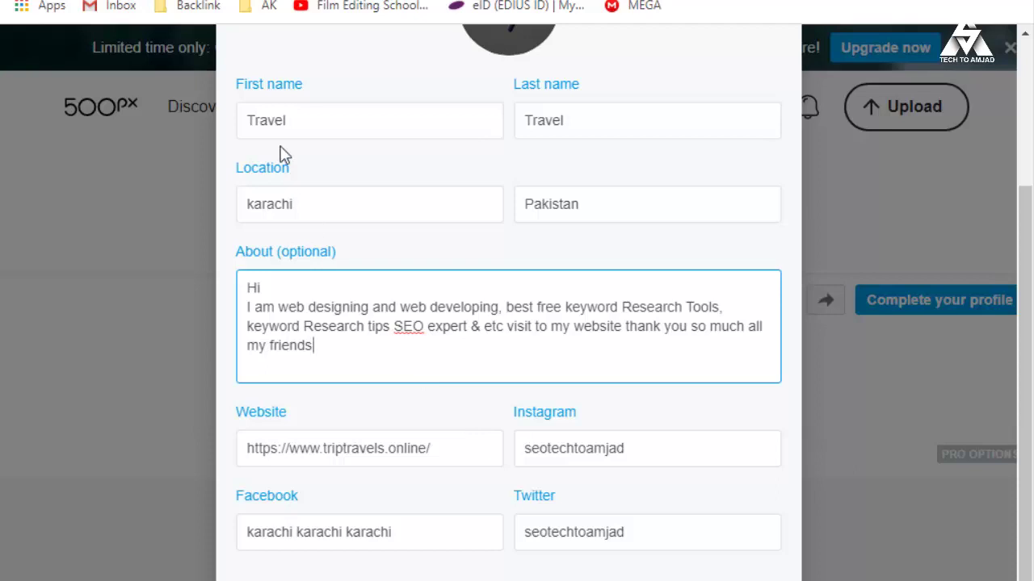
scroll(282, 193, "up", 3)
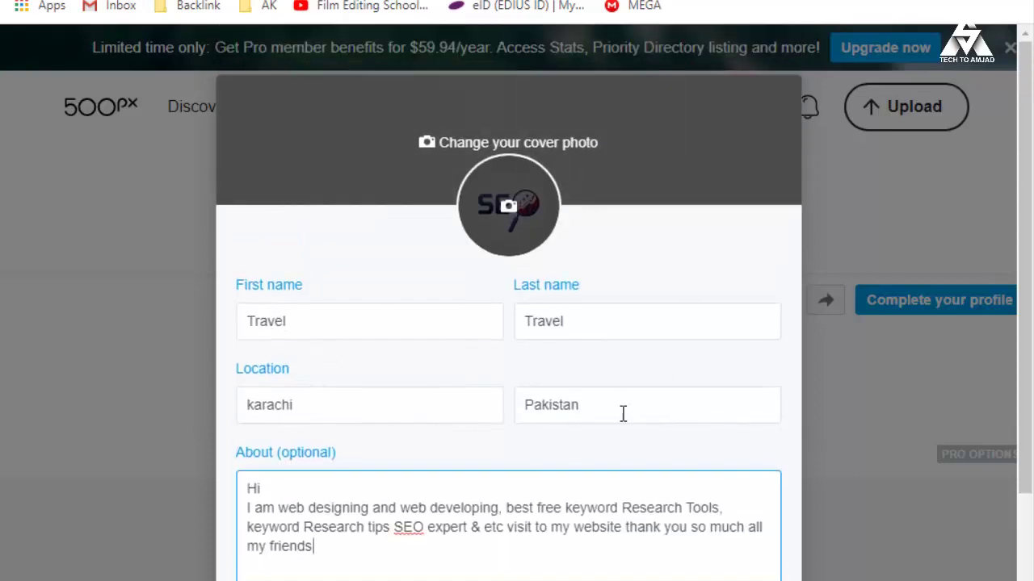
scroll(579, 416, "down", 3)
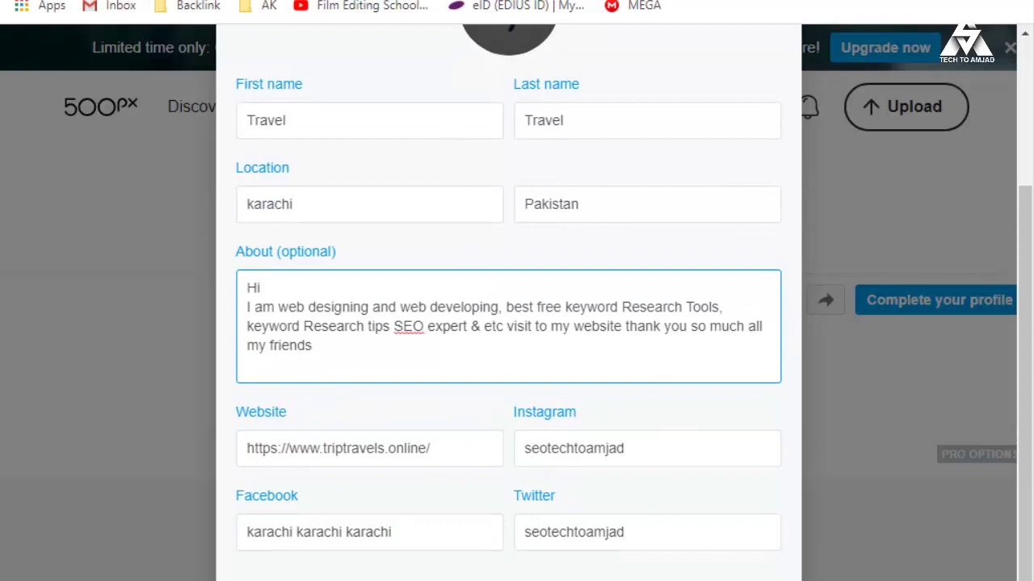
Step: Remove the username from the Twitter field of the 500px profile
left_click_drag(664, 526, 434, 532)
right_click(559, 542)
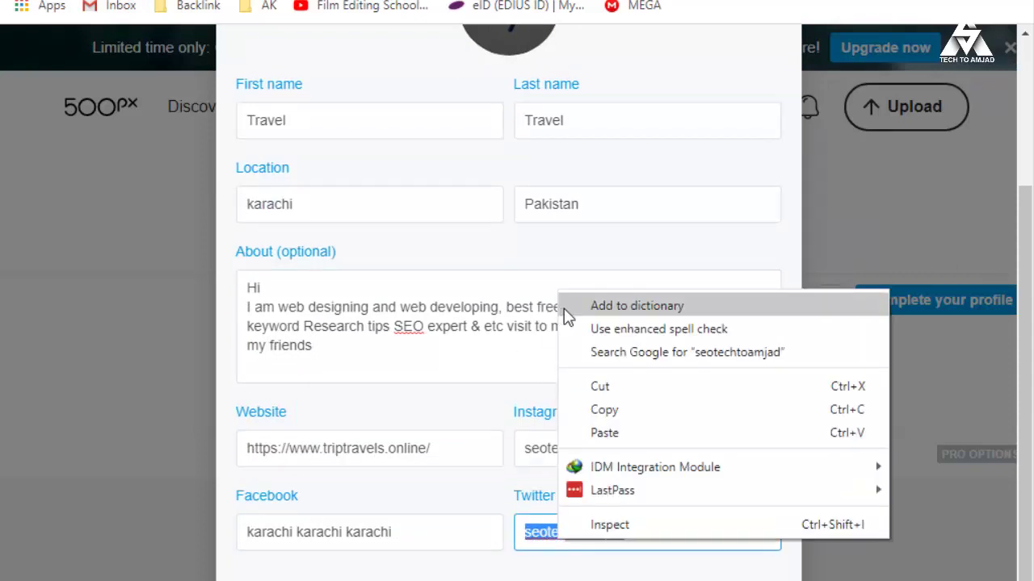
left_click(622, 533)
left_click_drag(623, 533, 489, 534)
right_click(543, 531)
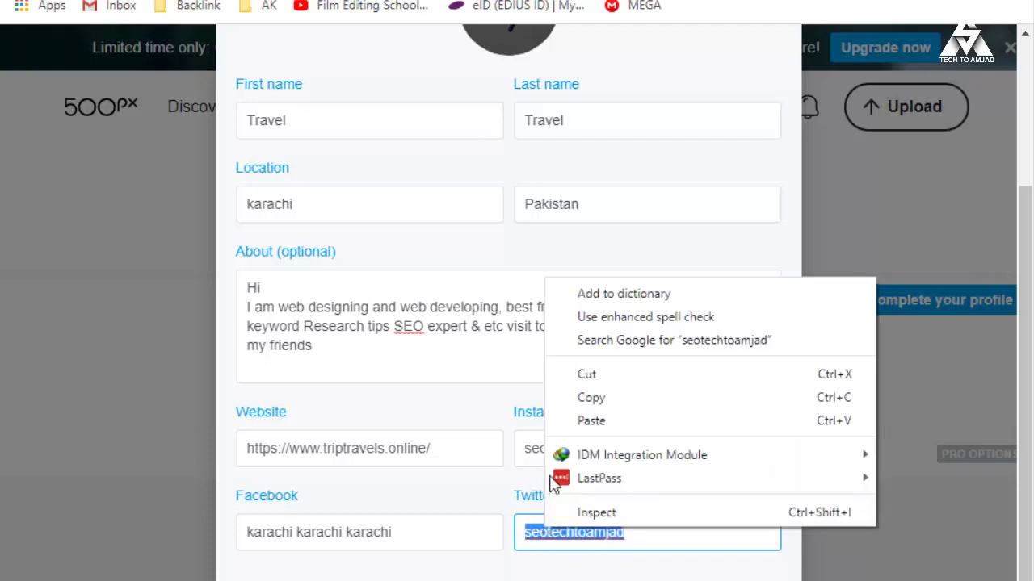
left_click(567, 374)
Step: Clear the Instagram and Facebook fields and save the 500px profile
left_click_drag(671, 450, 487, 450)
right_click(540, 449)
left_click(588, 293)
left_click_drag(425, 531, 193, 531)
right_click(250, 535)
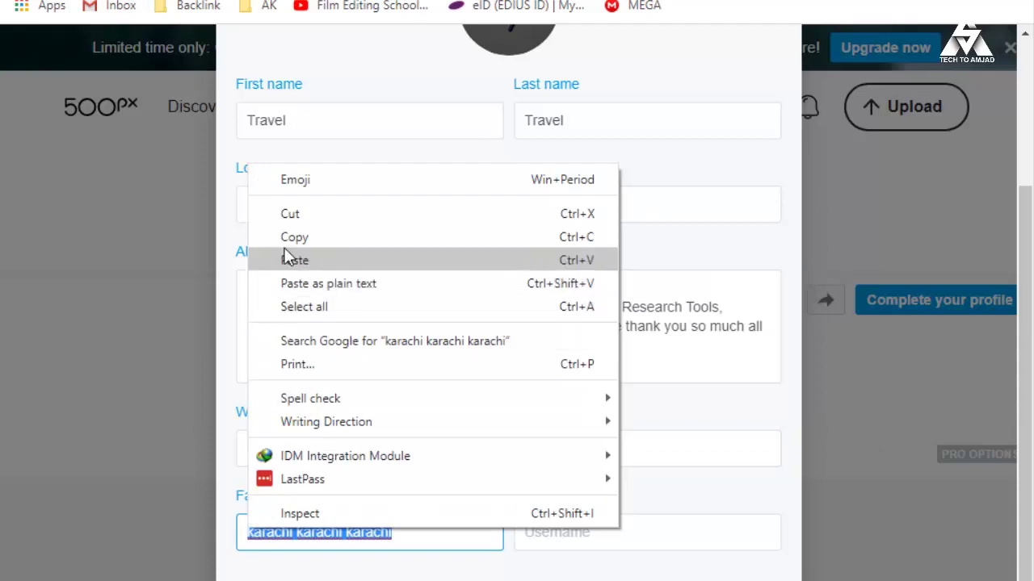
left_click(296, 223)
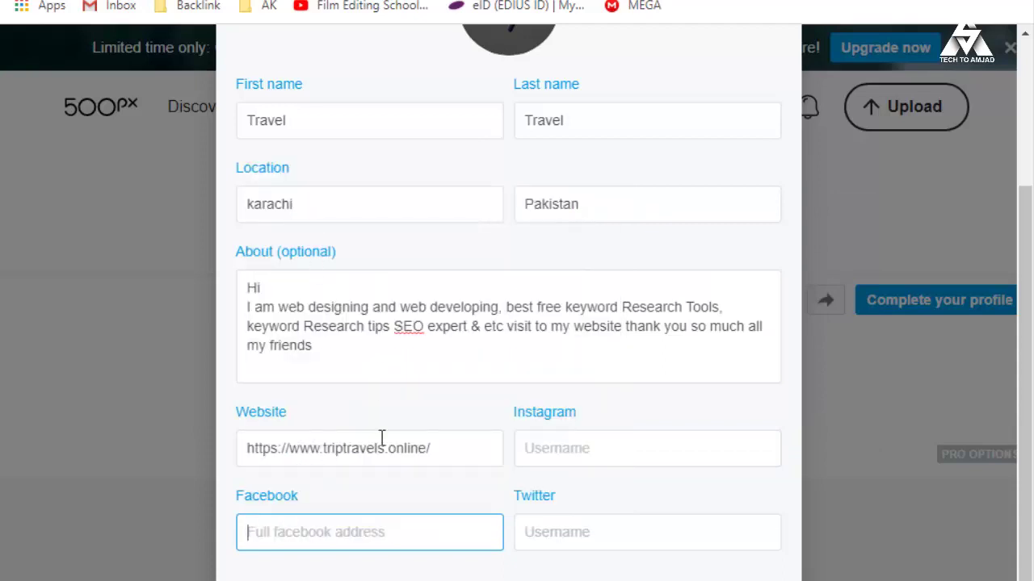
left_click(181, 497)
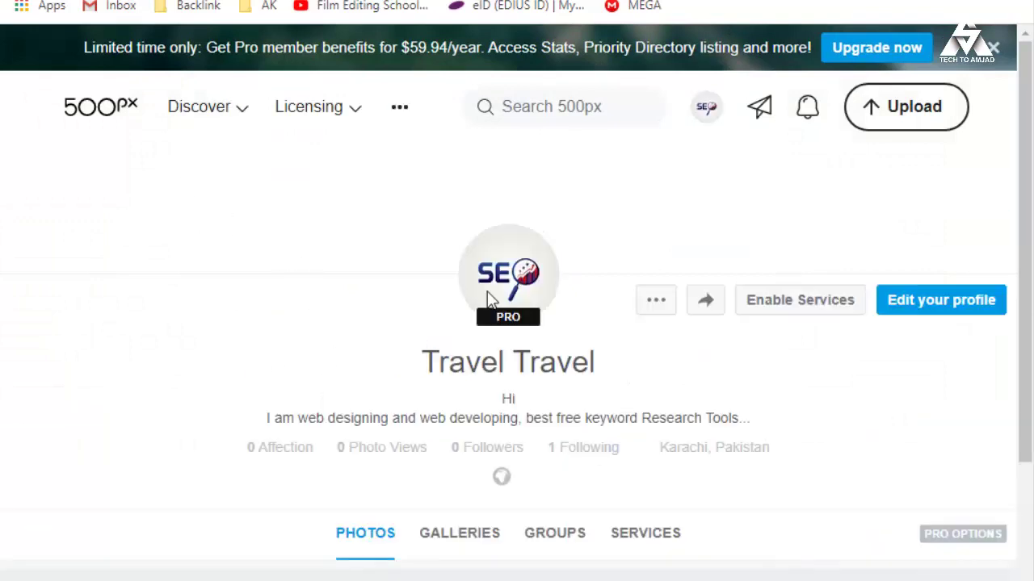
Step: Inspect the website link icon's HTML code on the 500px profile page to check the backlink, and close the developer tools
scroll(407, 319, "down", 3)
scroll(396, 385, "up", 3)
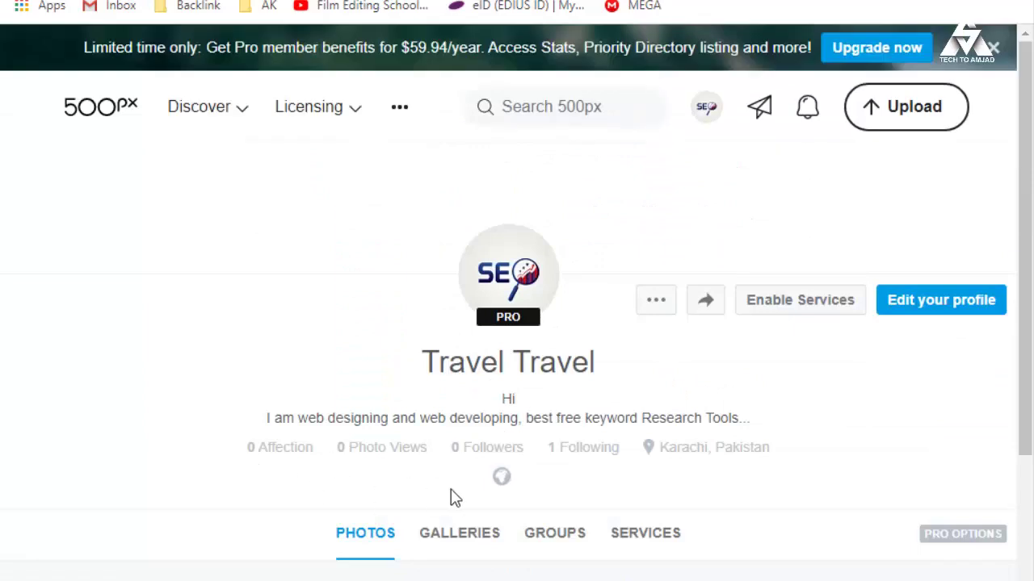
right_click(499, 480)
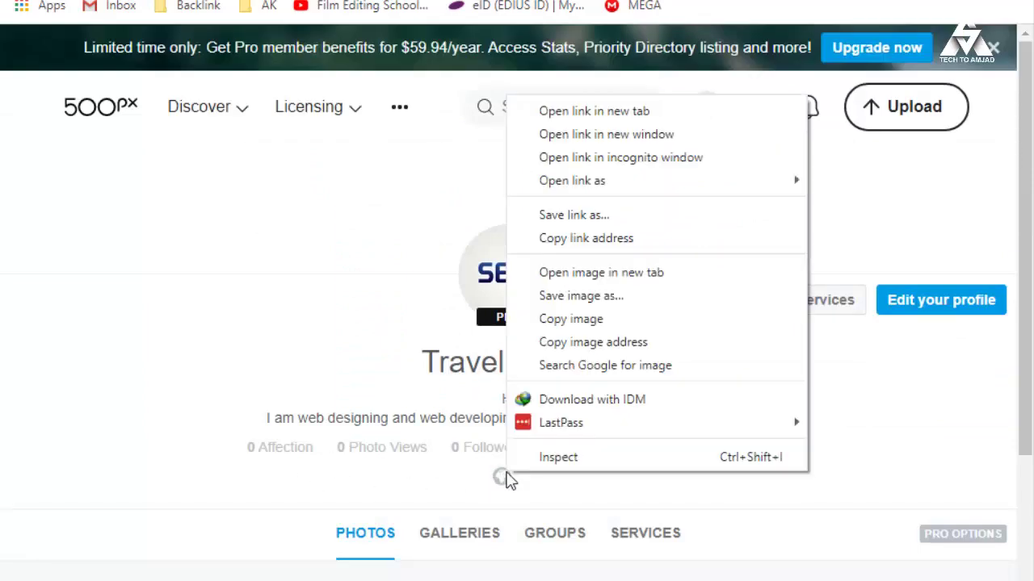
left_click(538, 462)
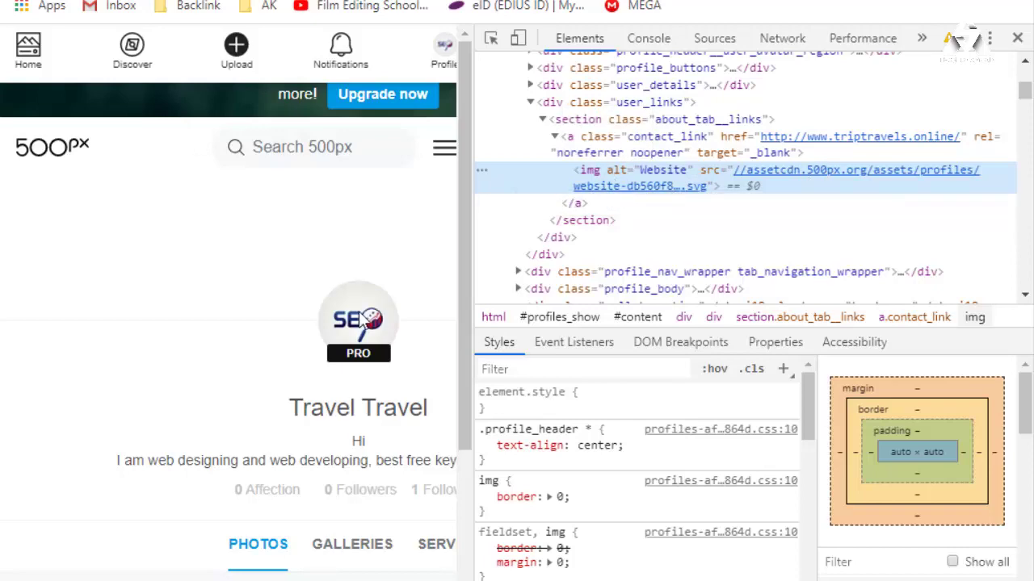
left_click(1016, 42)
scroll(525, 349, "down", 3)
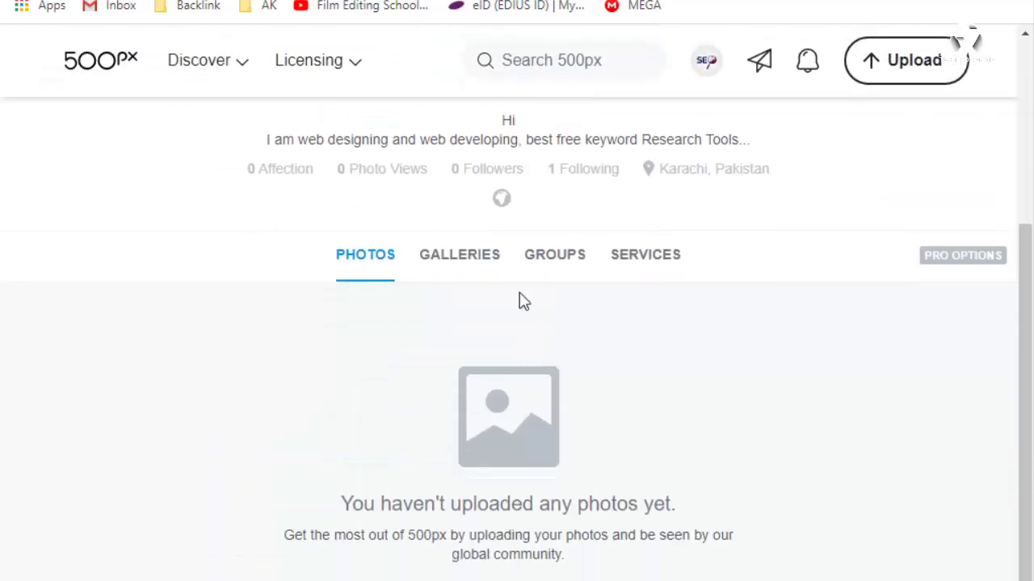
Step: Open the website link from the 500px profile in a new tab and look through the linked site
right_click(503, 201)
left_click(519, 223)
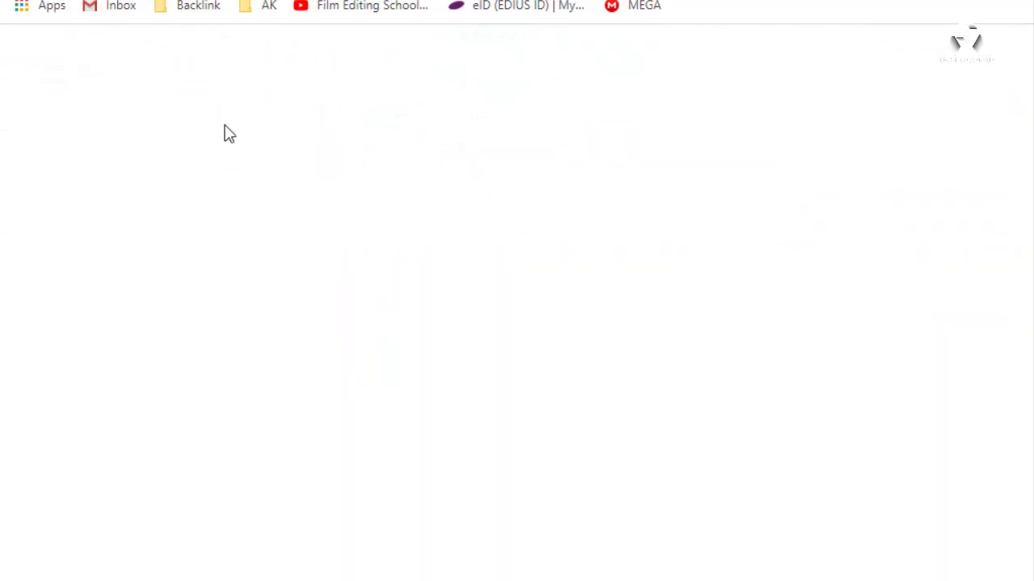
scroll(310, 351, "down", 10)
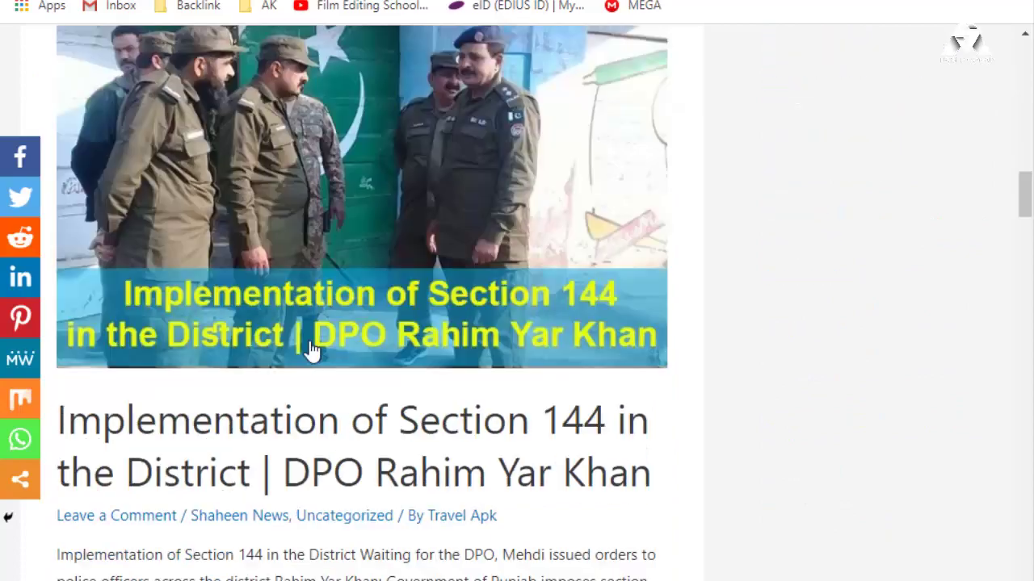
scroll(309, 350, "down", 15)
scroll(309, 350, "up", 12)
scroll(312, 355, "up", 15)
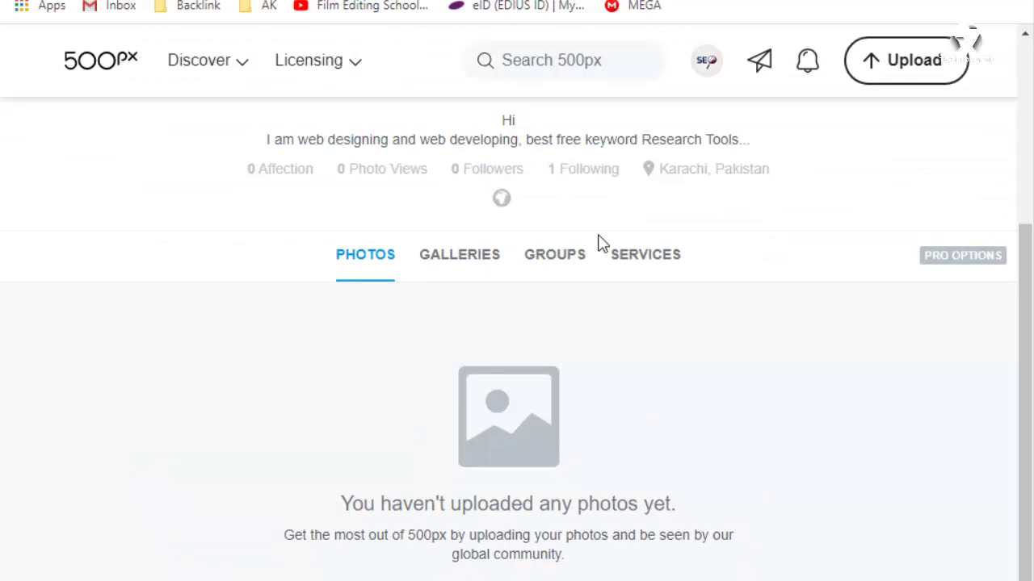
Step: Examine the photo views and the introduction text on the 500px profile page
scroll(601, 244, "up", 3)
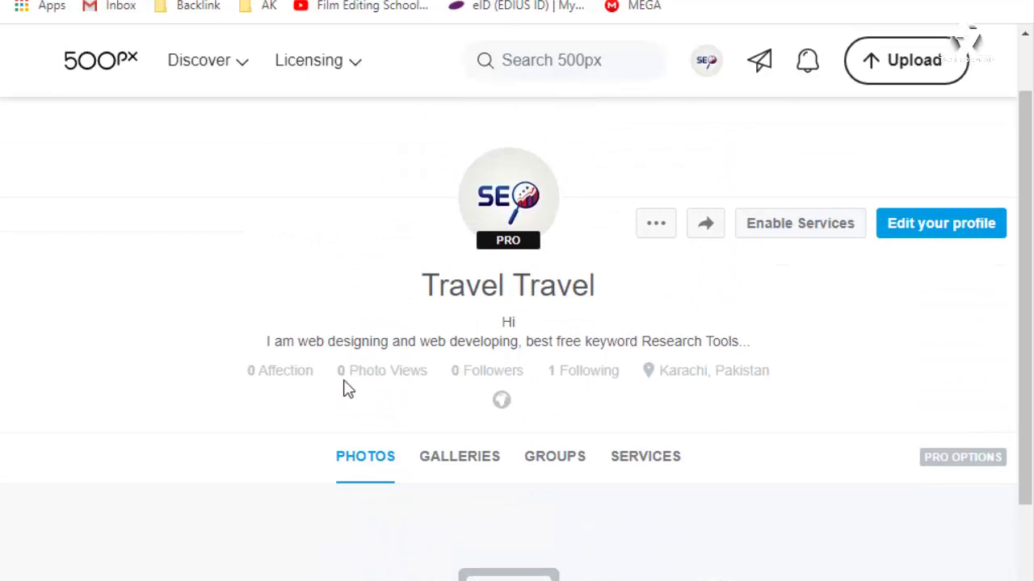
left_click_drag(339, 374, 445, 380)
left_click(376, 450)
scroll(477, 440, "down", 1)
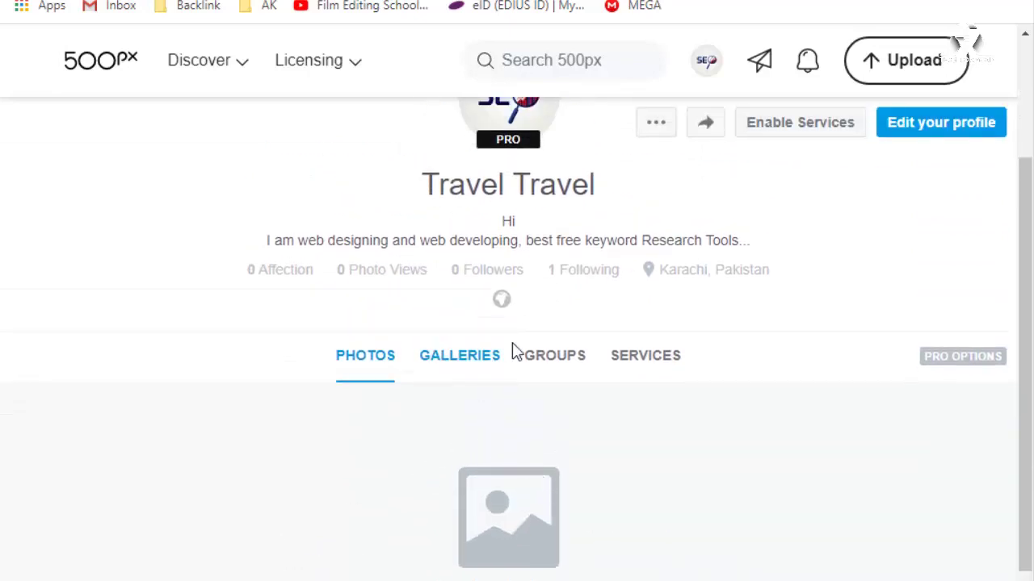
left_click_drag(257, 245, 753, 246)
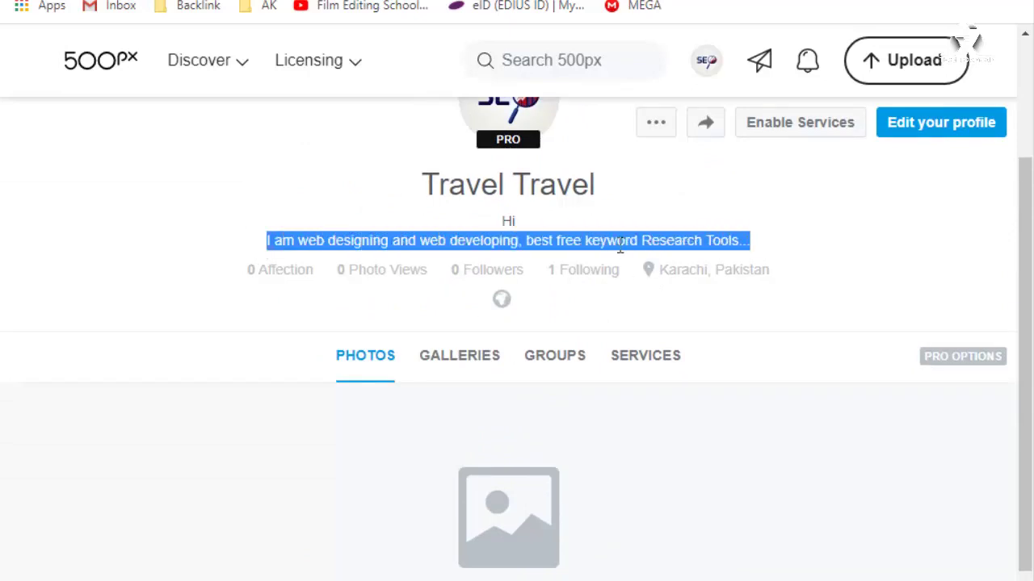
left_click(597, 243)
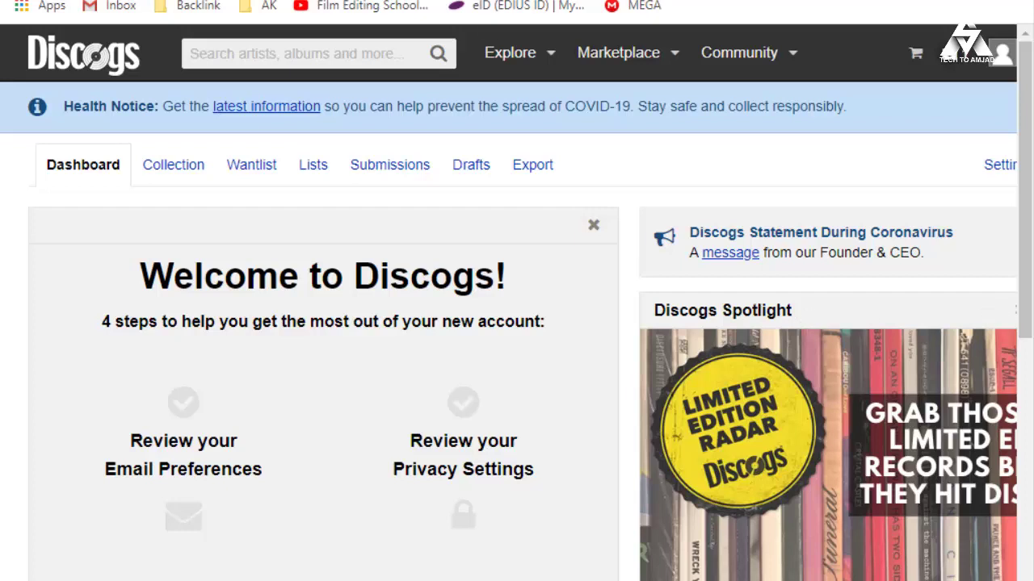
Step: Switch to Discogs, go to the account's profile page and open its user profile settings
scroll(961, 60, "right", 2)
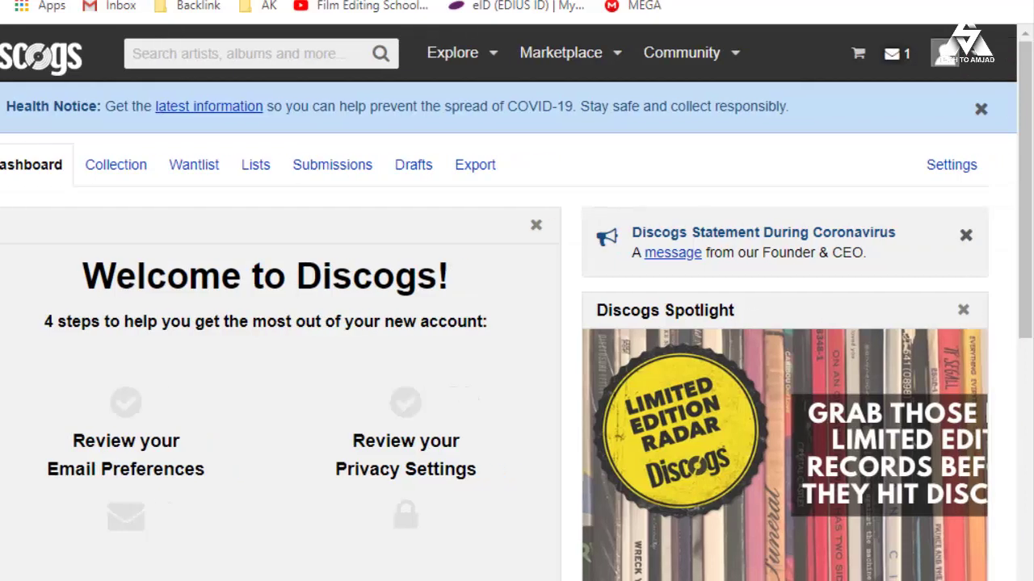
left_click(973, 58)
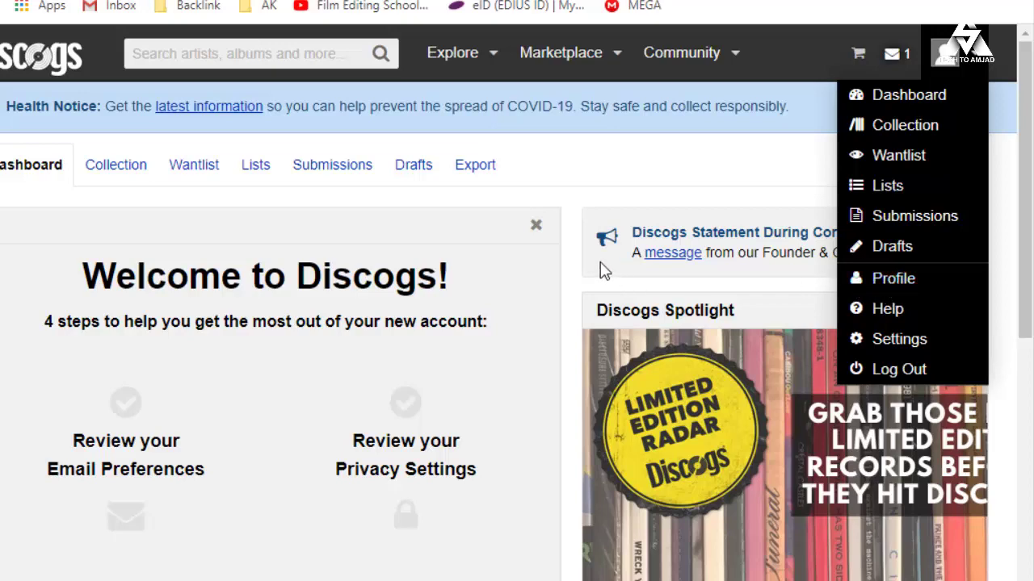
scroll(197, 409, "down", 3)
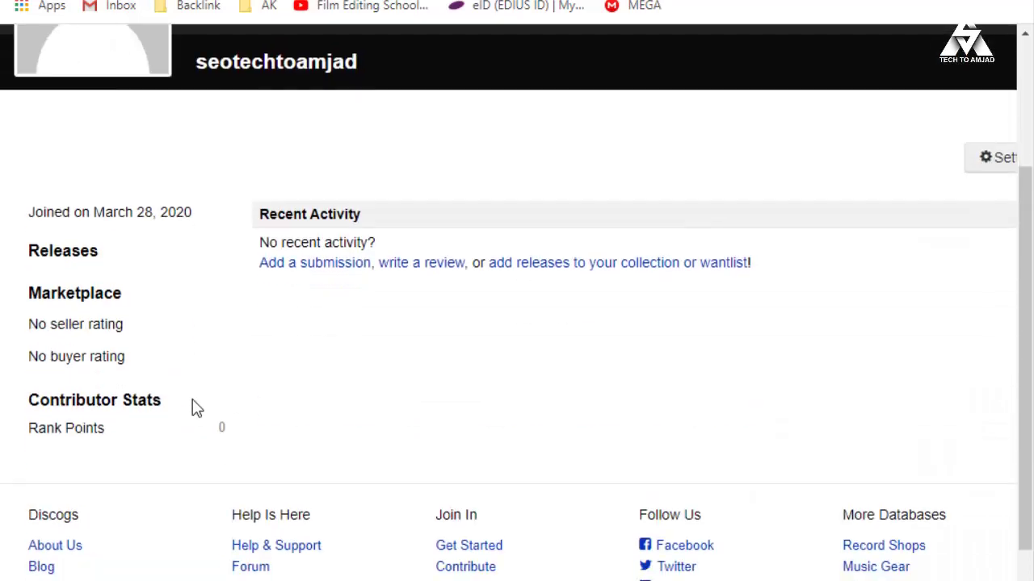
scroll(309, 507, "up", 2)
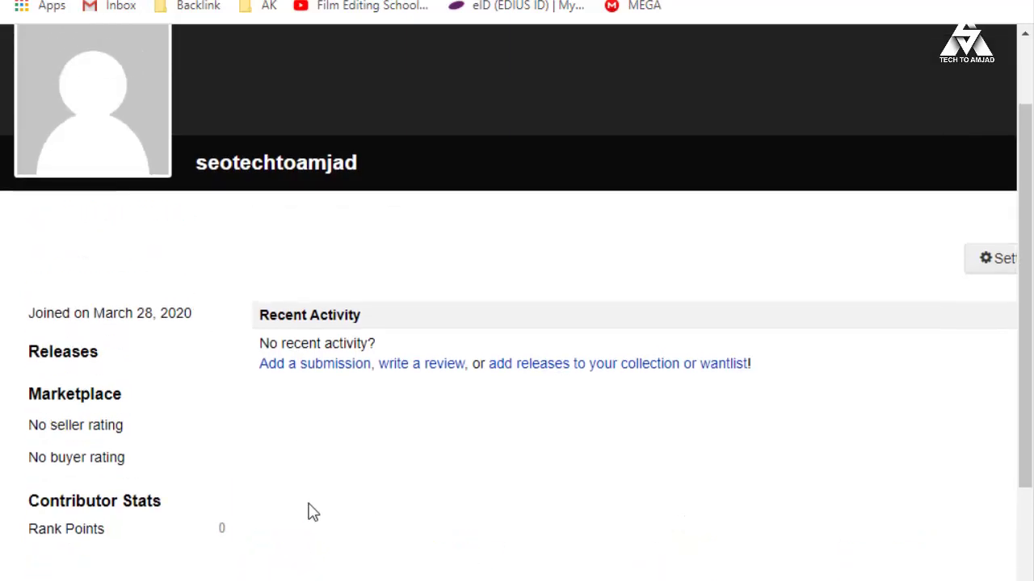
scroll(939, 268, "right", 2)
left_click(949, 267)
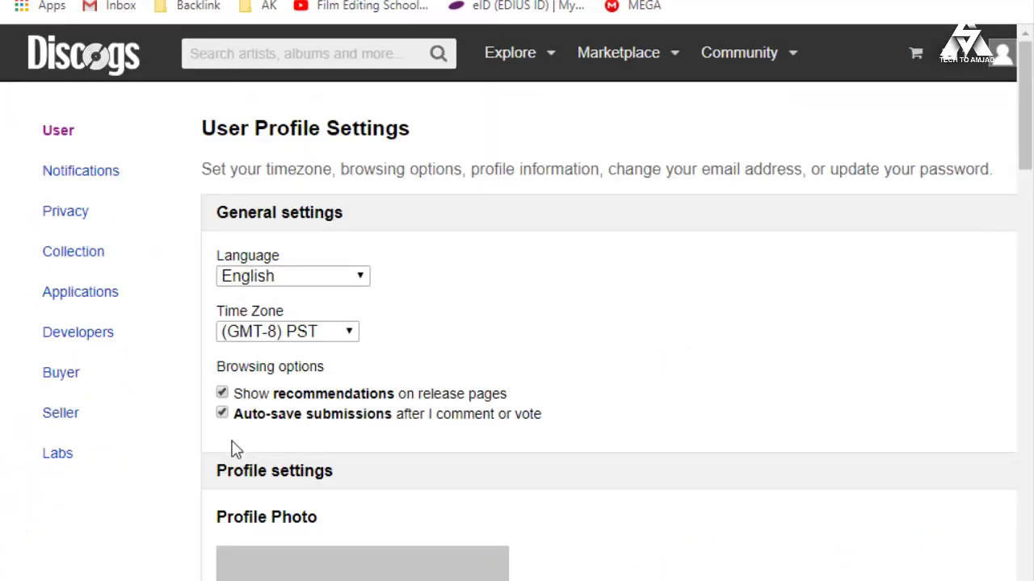
Step: Choose a profile photo for the Discogs account from the keyword competition images folder
scroll(348, 376, "down", 5)
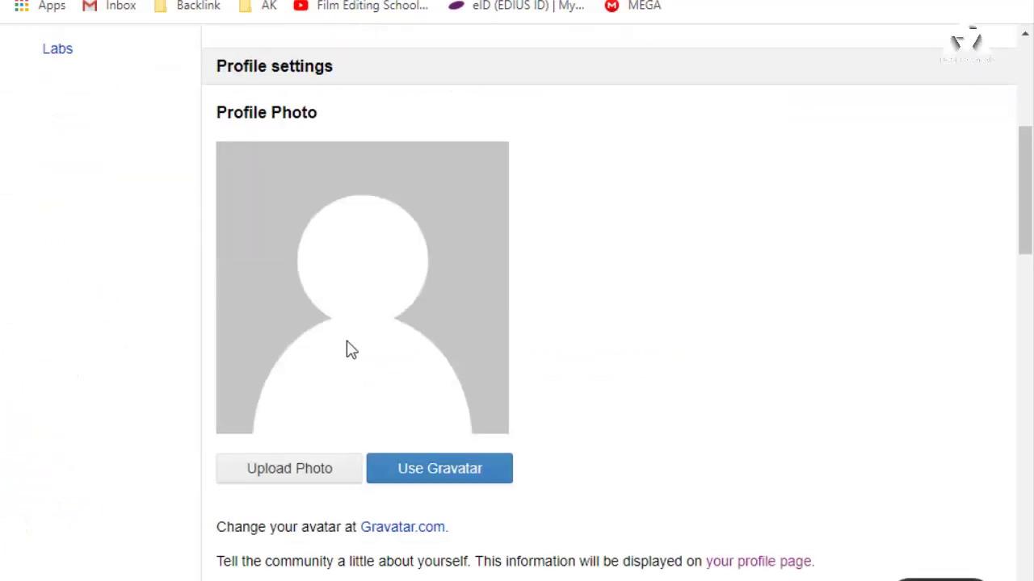
scroll(348, 369, "down", 3)
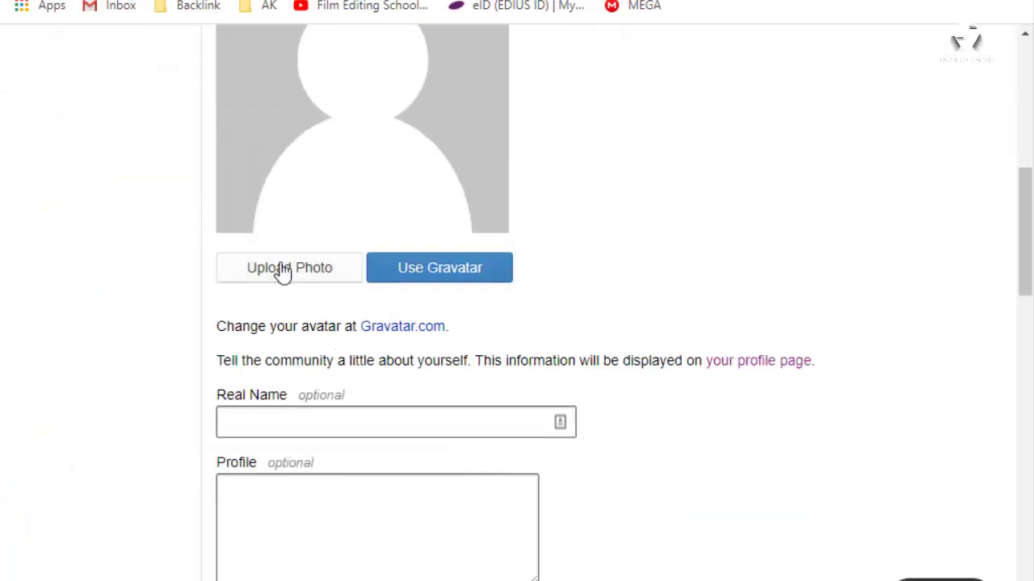
left_click(327, 273)
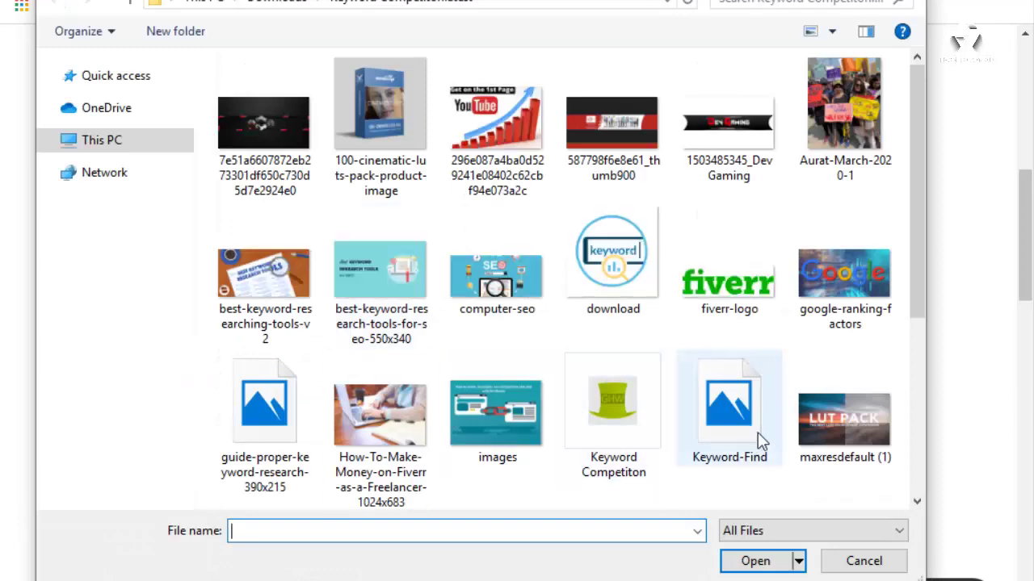
scroll(727, 436, "down", 3)
left_click(378, 416)
left_click(529, 408)
left_click(759, 561)
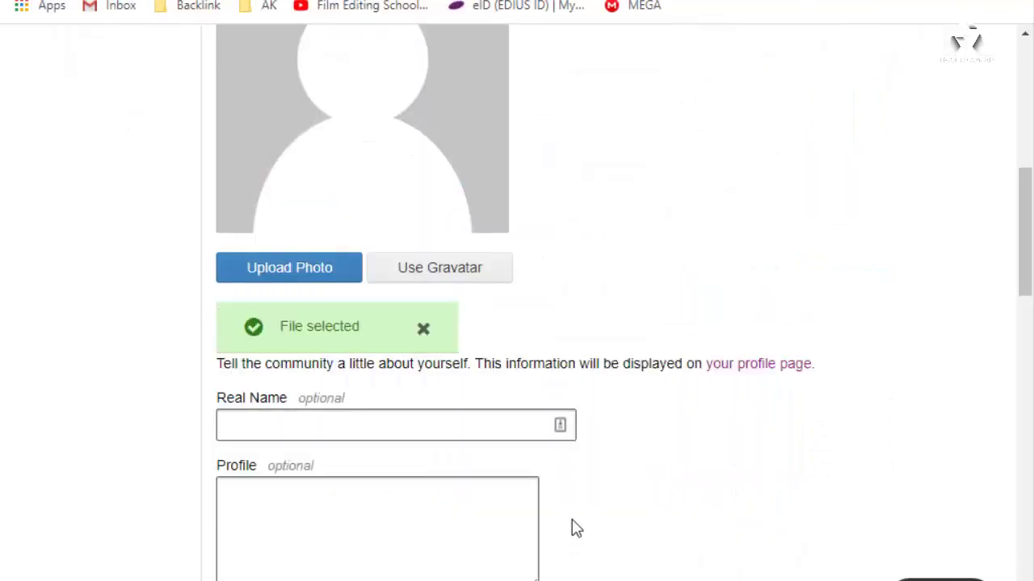
Step: Paste the prepared introduction about web designing, web developing, keyword research and SEO into the Discogs Profile field
scroll(353, 266, "down", 3)
left_click(289, 212)
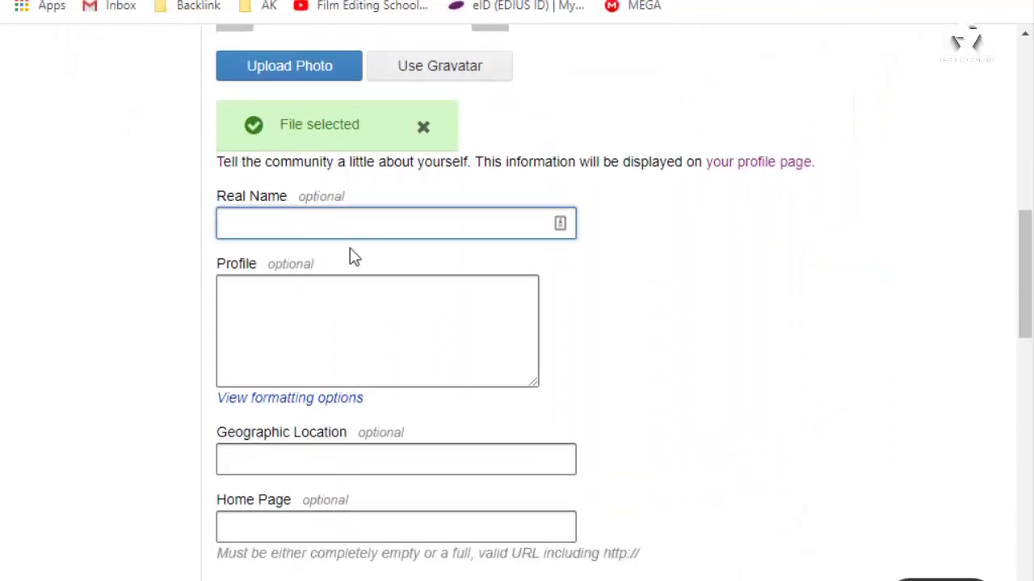
left_click(271, 302)
right_click(328, 318)
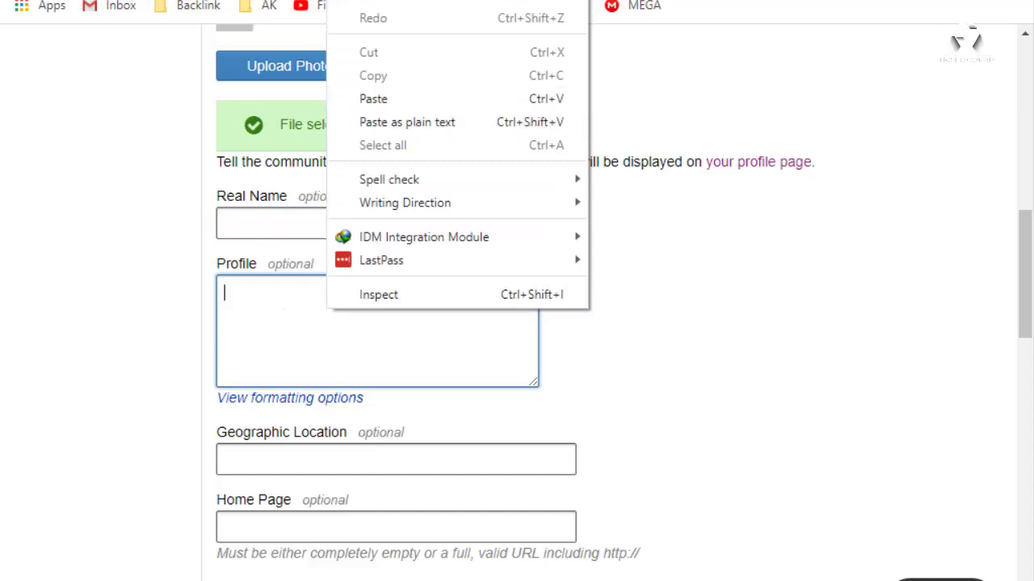
left_click(331, 133)
left_click(265, 210)
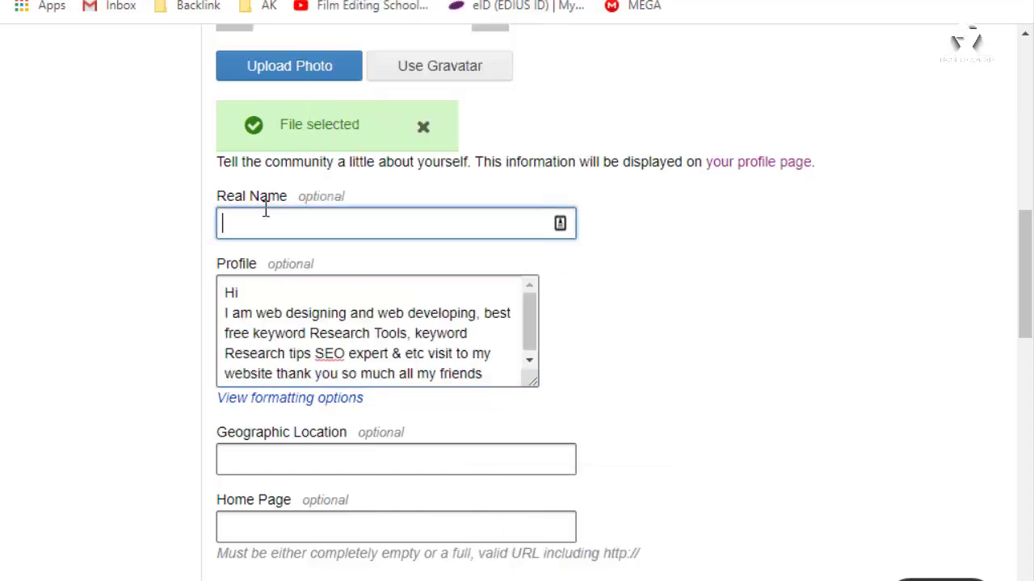
Step: Examine the location, home page, e-mail, password and username sections of the Discogs settings
left_click(307, 461)
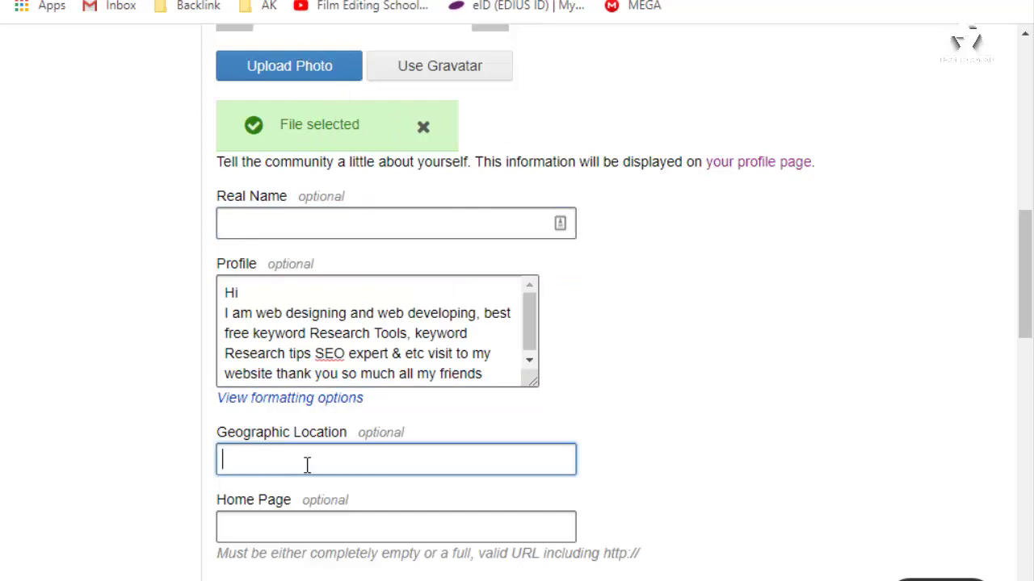
scroll(388, 380, "down", 4)
left_click(336, 223)
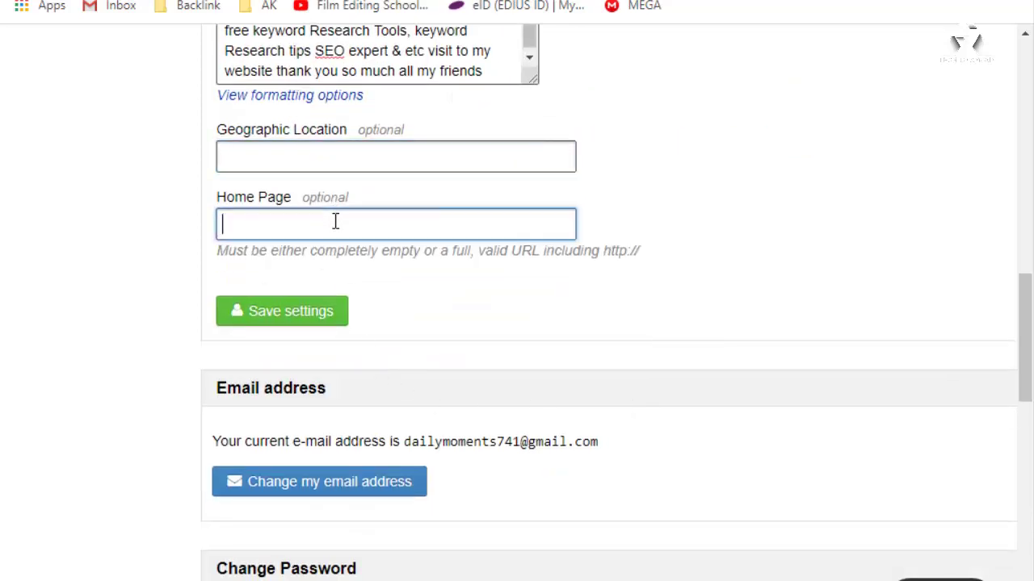
scroll(572, 291, "down", 4)
scroll(727, 300, "down", 3)
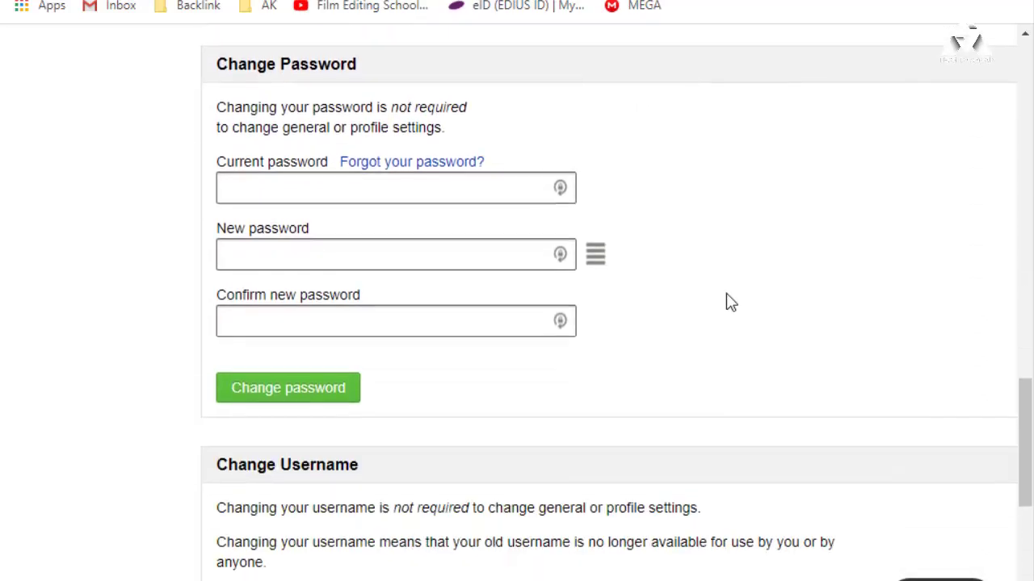
scroll(638, 413, "down", 5)
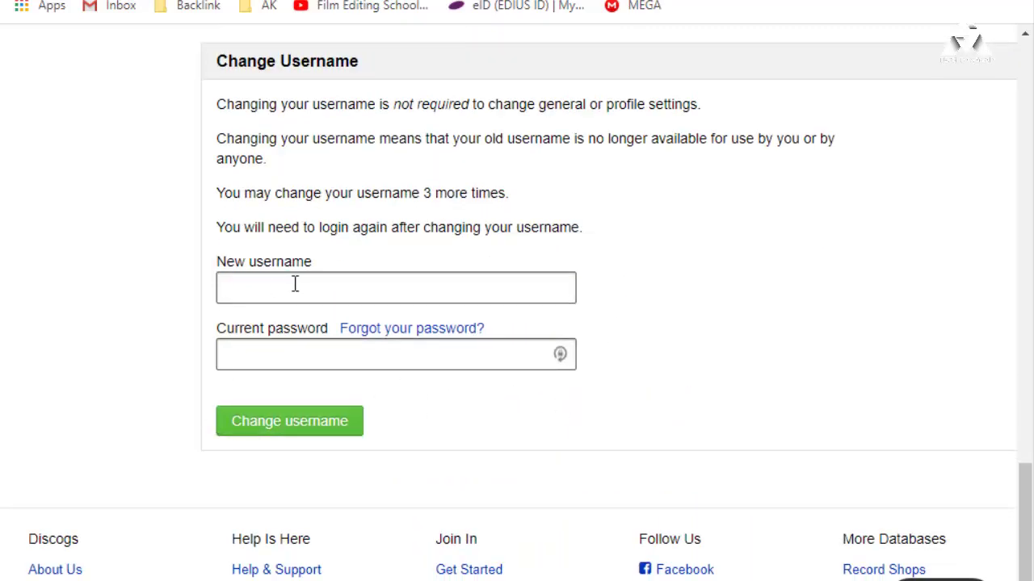
scroll(573, 312, "up", 10)
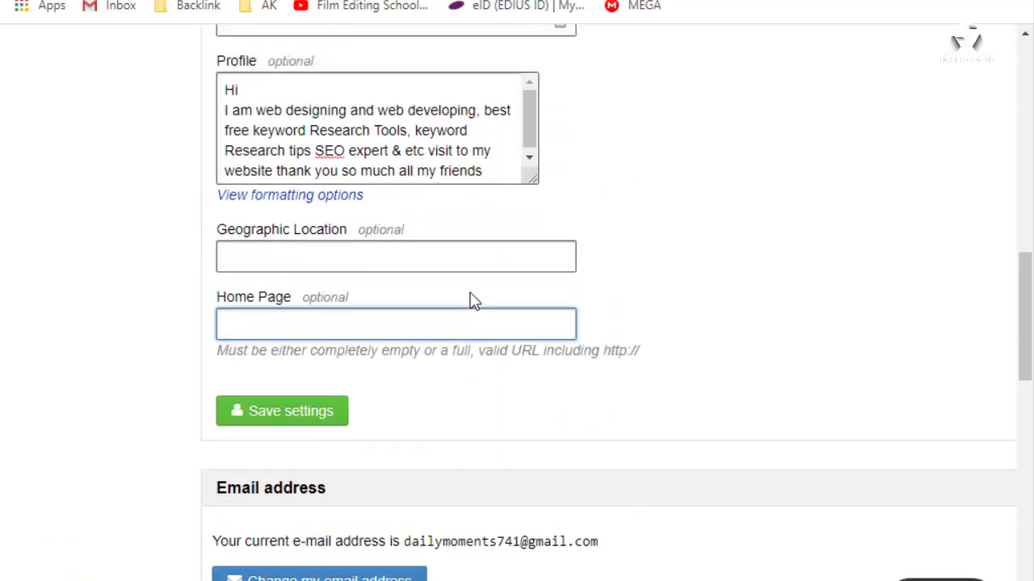
Step: Autofill the Discogs settings form with the saved form data and clear the New username field
left_click(810, 2)
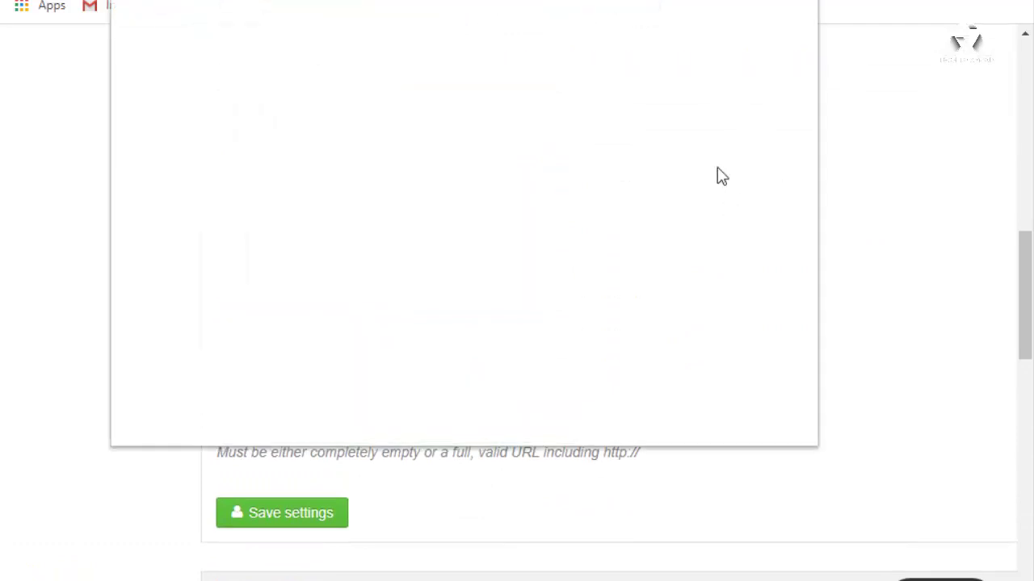
left_click(549, 147)
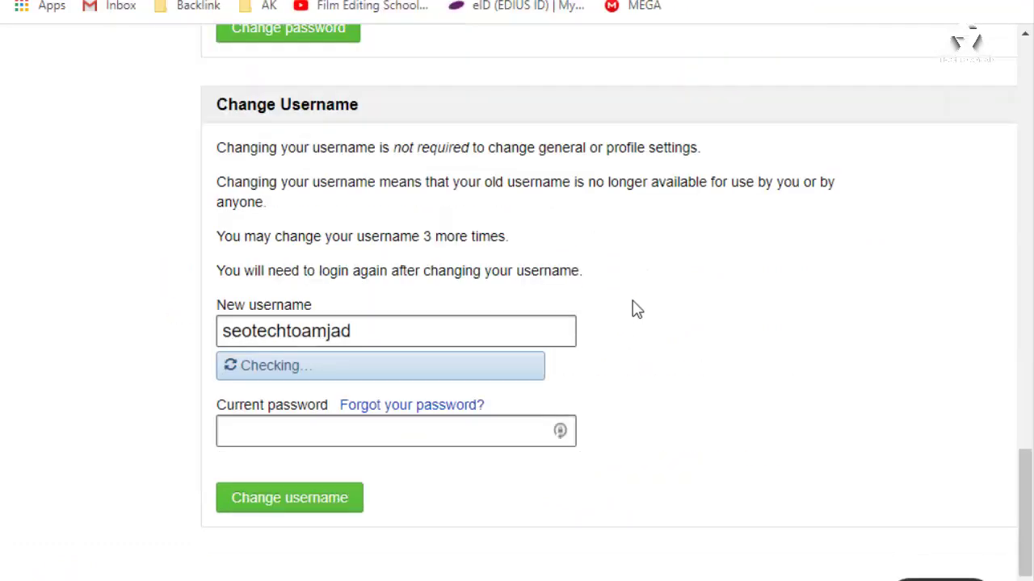
left_click(428, 328)
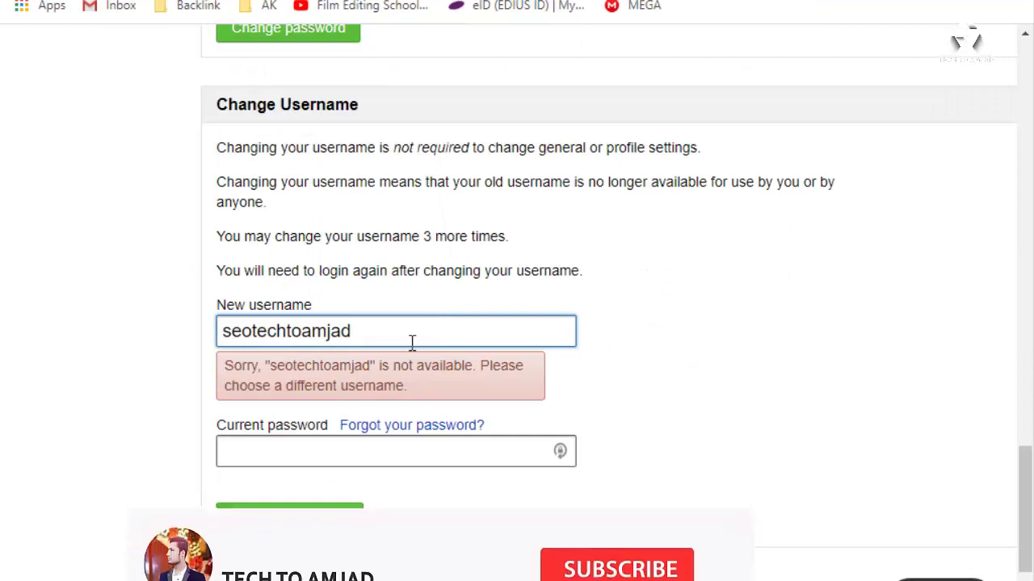
left_click_drag(434, 336, 228, 335)
right_click(253, 334)
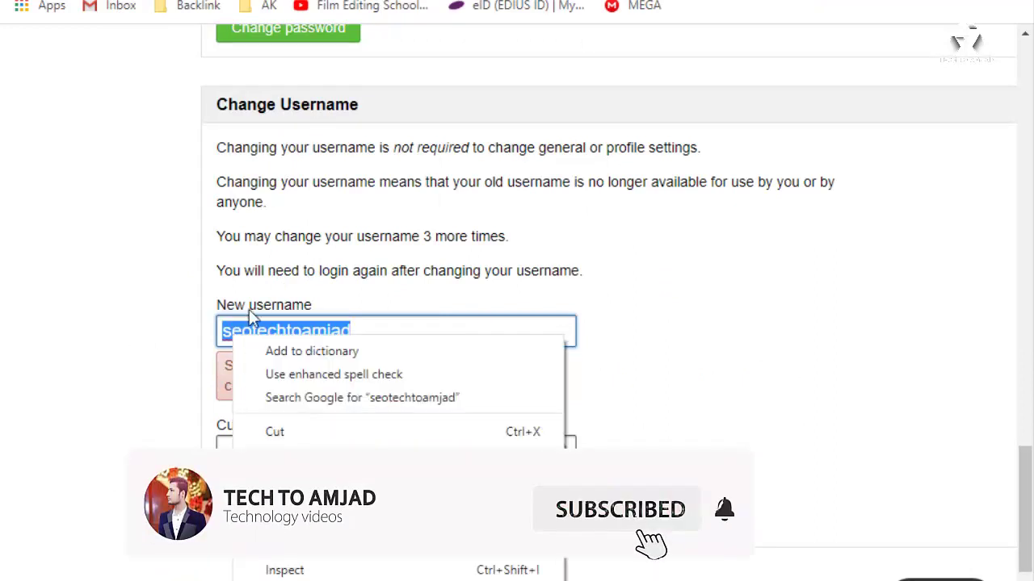
left_click(275, 431)
left_click(639, 346)
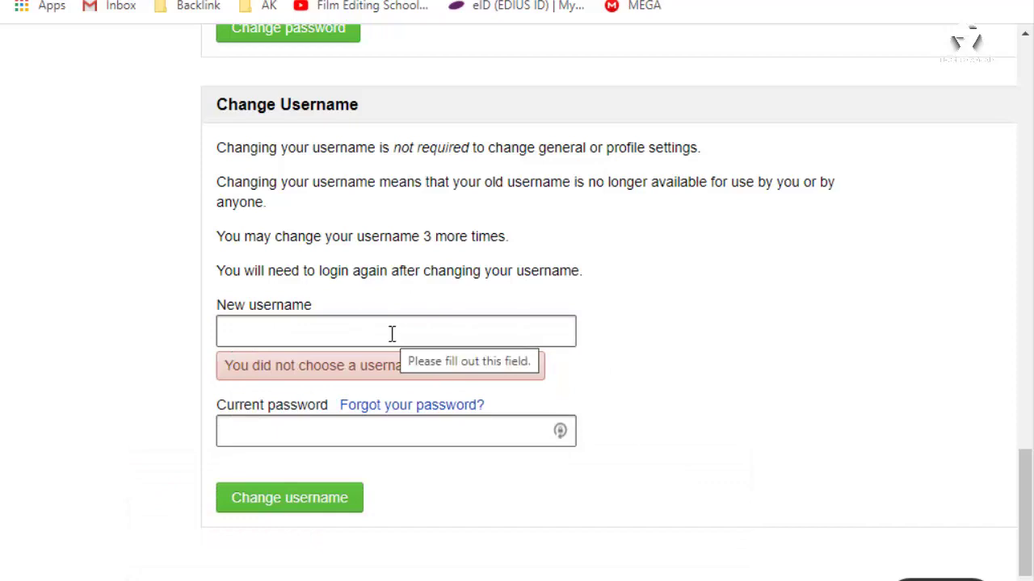
Step: Copy the site title link from the header of the Travel website
scroll(391, 333, "up", 9)
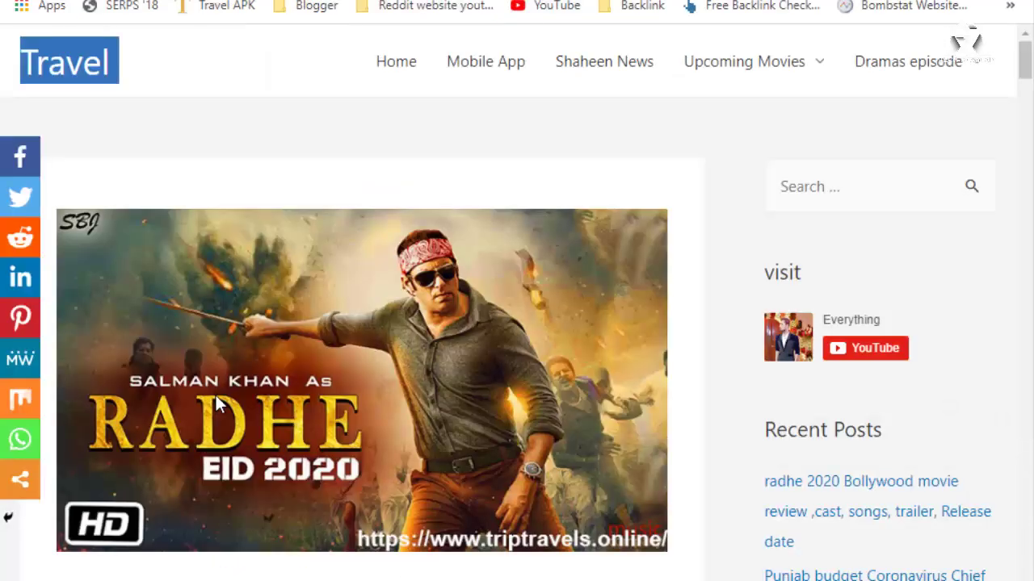
right_click(62, 50)
left_click(115, 194)
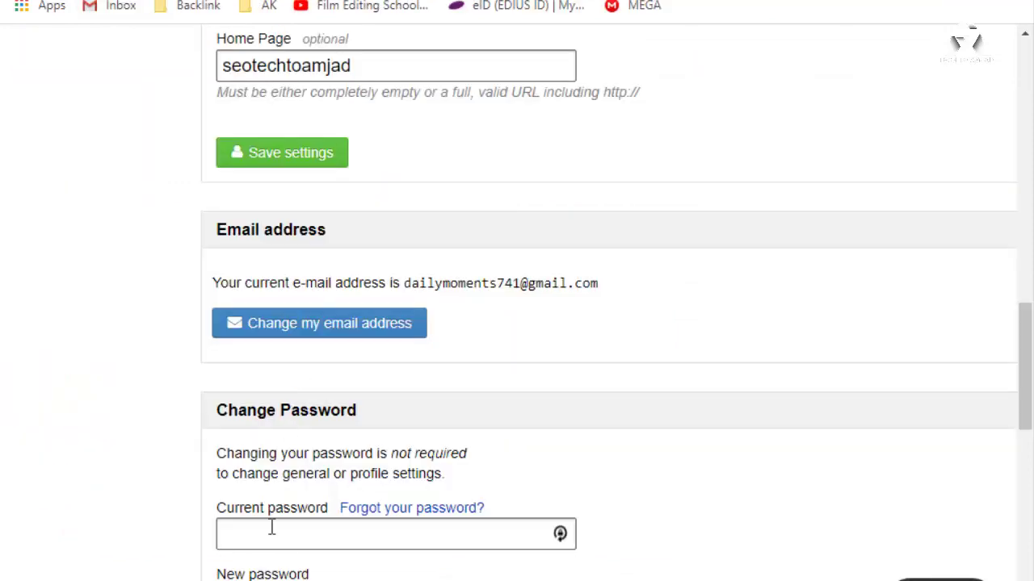
Step: Check the autofilled profile fields and the password and username sections of the Discogs settings
right_click(271, 527)
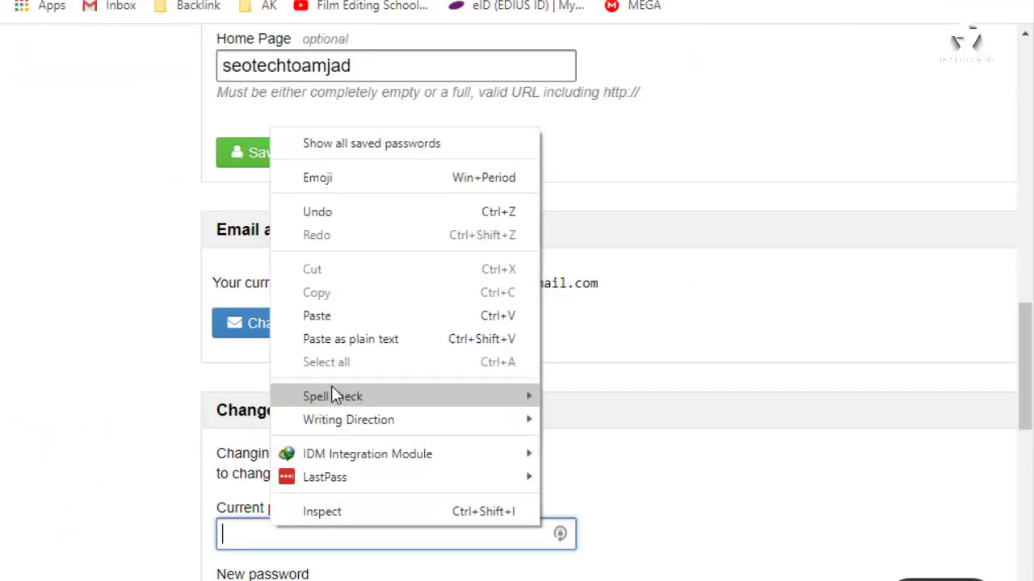
left_click(242, 364)
scroll(304, 311, "up", 5)
scroll(298, 311, "up", 1)
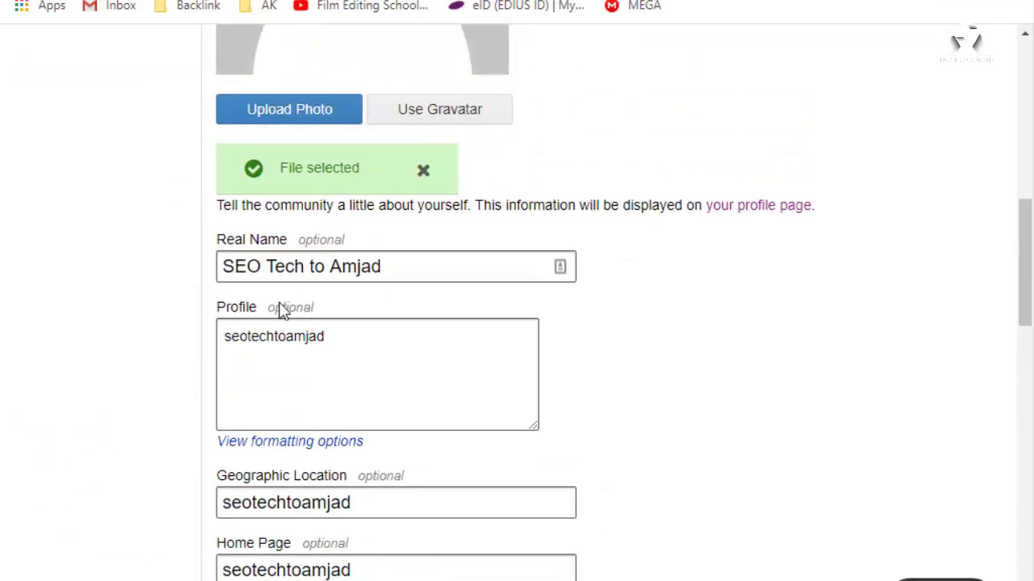
scroll(521, 548, "down", 8)
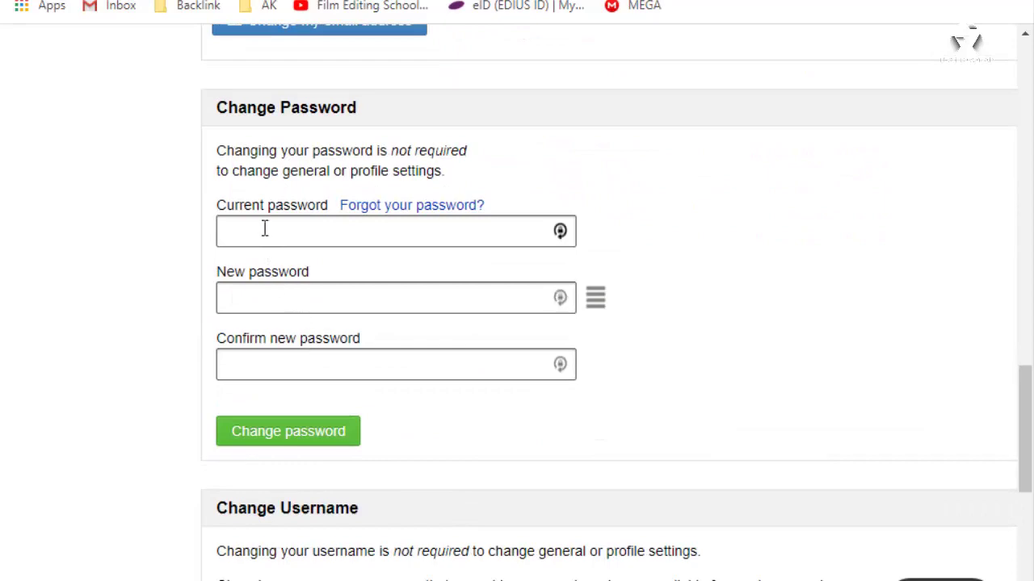
scroll(264, 371, "down", 4)
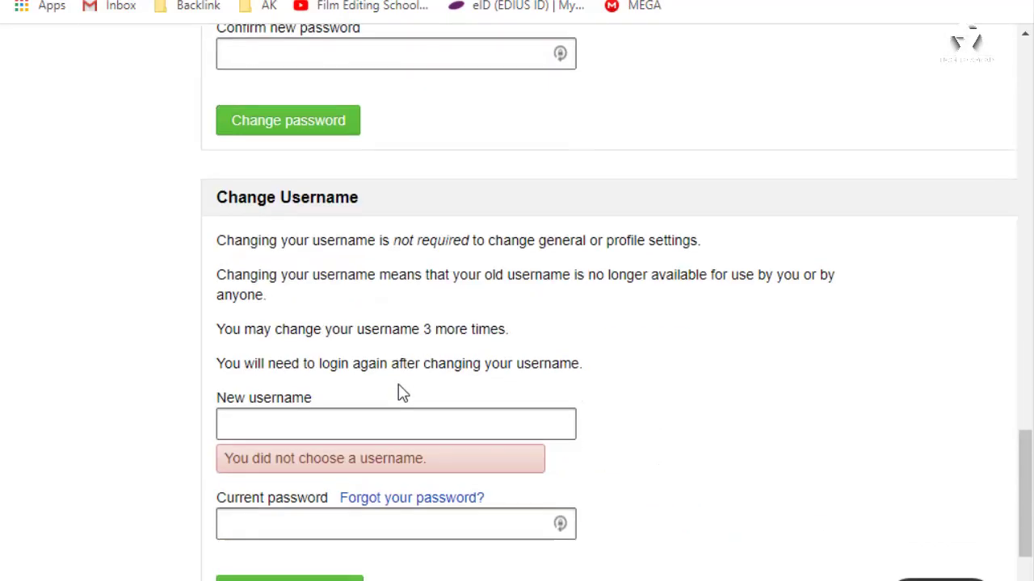
Step: Enter Travelkhan in the New username field of the Change Username section
right_click(265, 328)
left_click(327, 117)
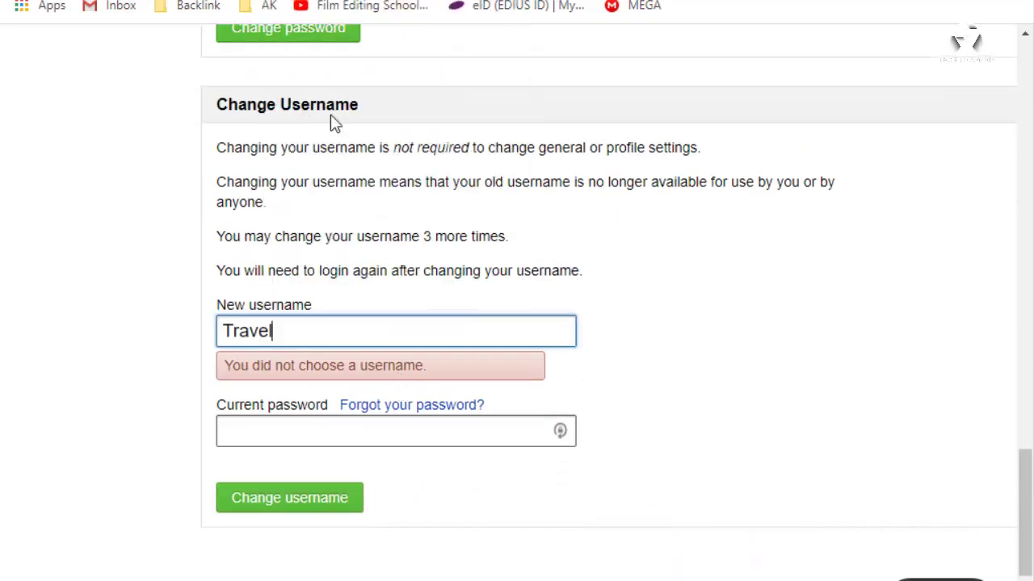
key("ctrl+super+o")
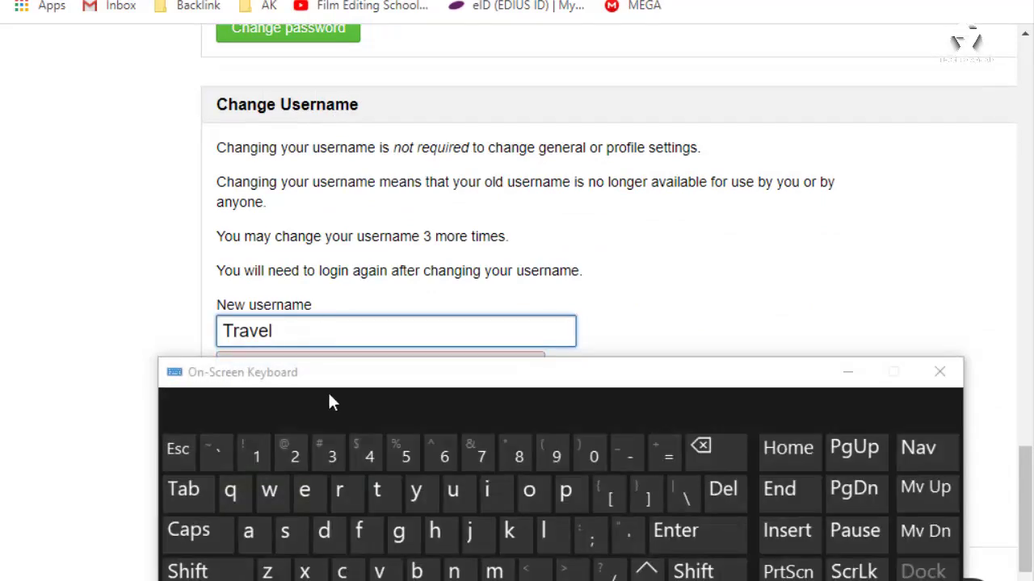
left_click_drag(334, 383, 346, 0)
left_click(525, 97)
left_click(446, 95)
left_click(259, 96)
left_click(477, 137)
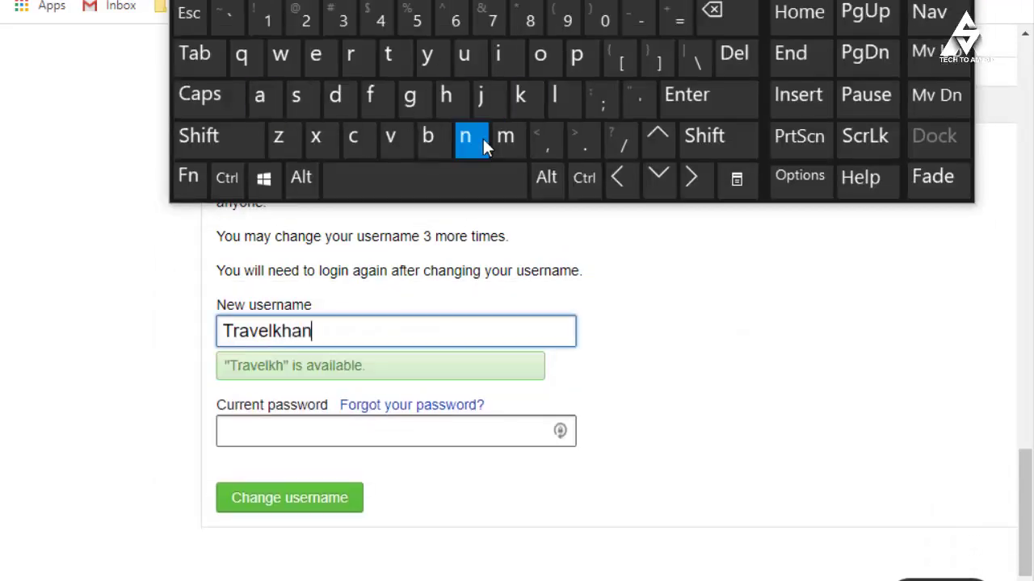
key("ctrl+super+o")
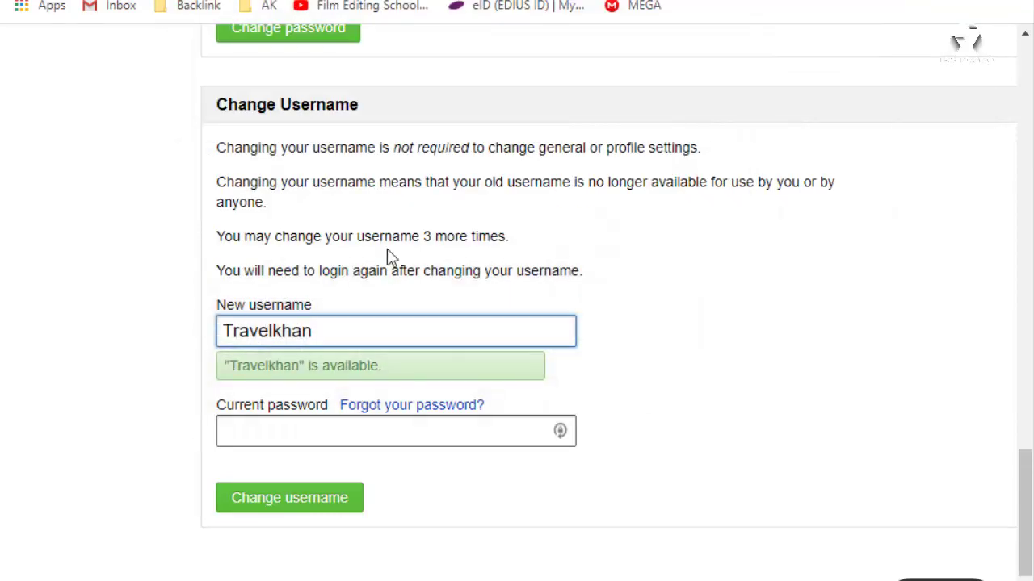
Step: Clear the autofilled text from the optional Home Page field
scroll(388, 256, "up", 12)
scroll(387, 257, "down", 4)
left_click_drag(349, 269, 211, 263)
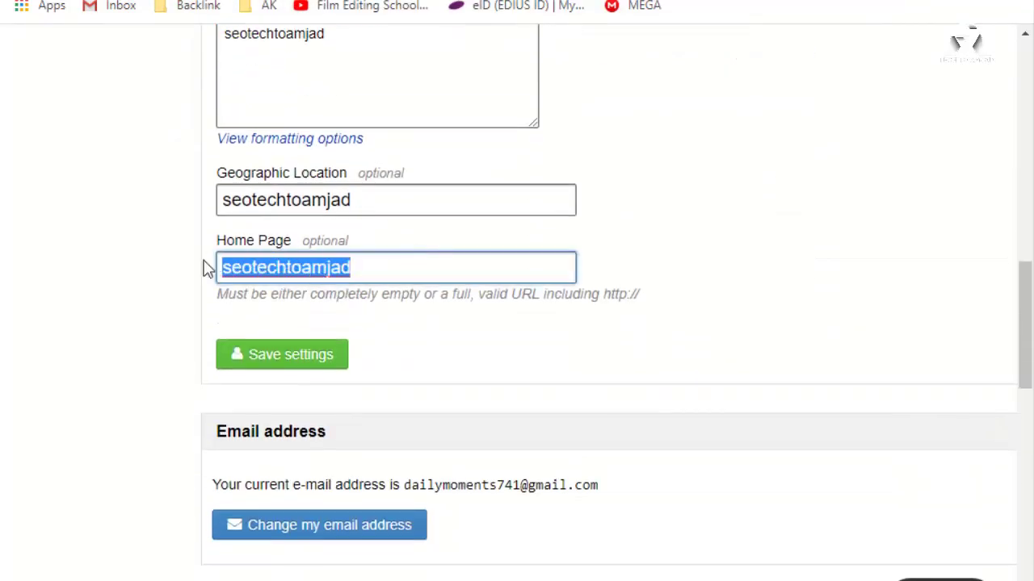
right_click(262, 269)
left_click(302, 356)
Step: Replace the autofilled Geographic Location with pakistan
left_click_drag(351, 200, 159, 307)
key("ctrl+super+o")
left_click_drag(412, 0, 371, 351)
left_click(220, 553)
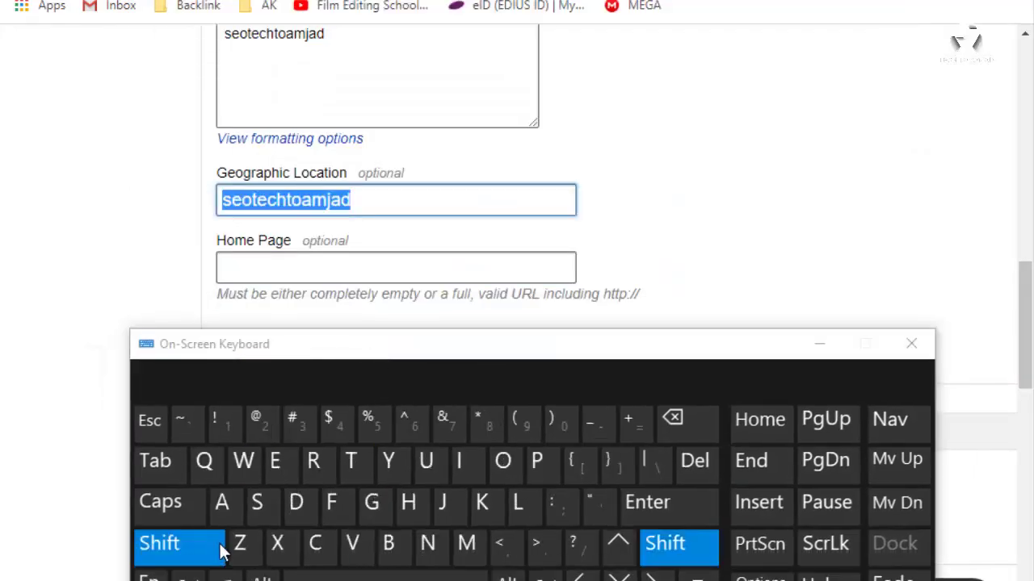
left_click(536, 462)
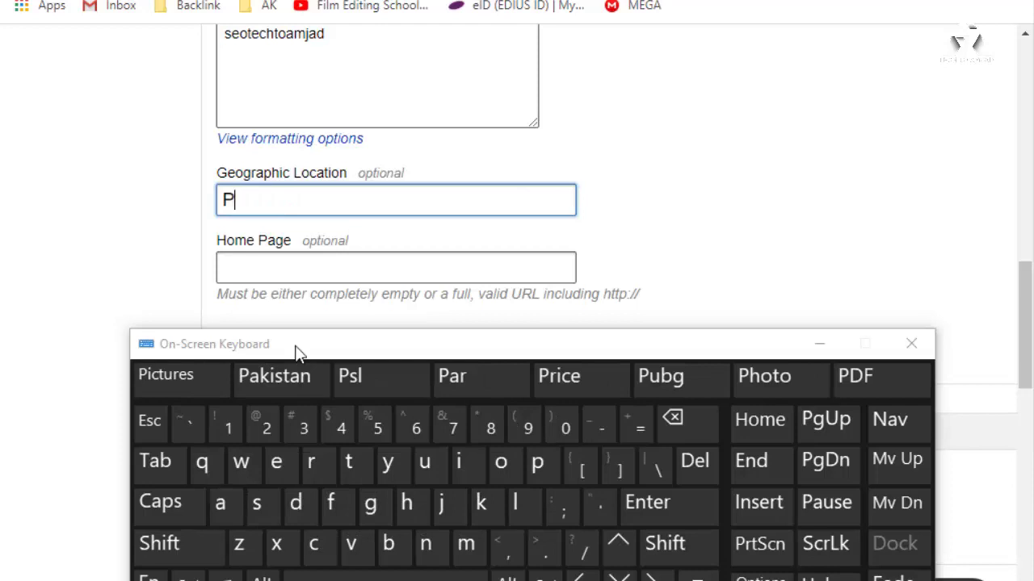
left_click(288, 381)
left_click(672, 420)
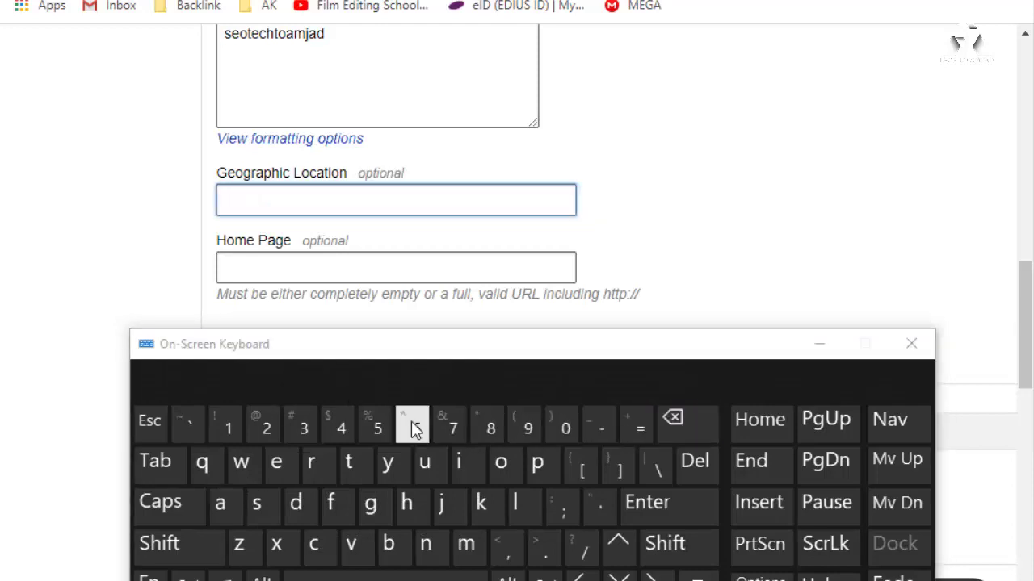
left_click(537, 462)
left_click(226, 514)
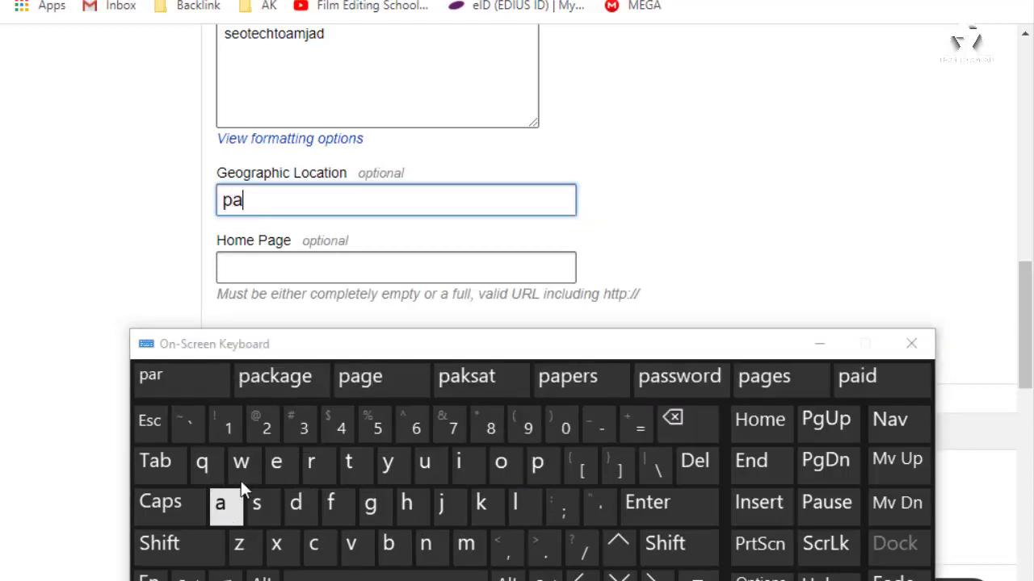
left_click(480, 503)
left_click(458, 462)
left_click(382, 392)
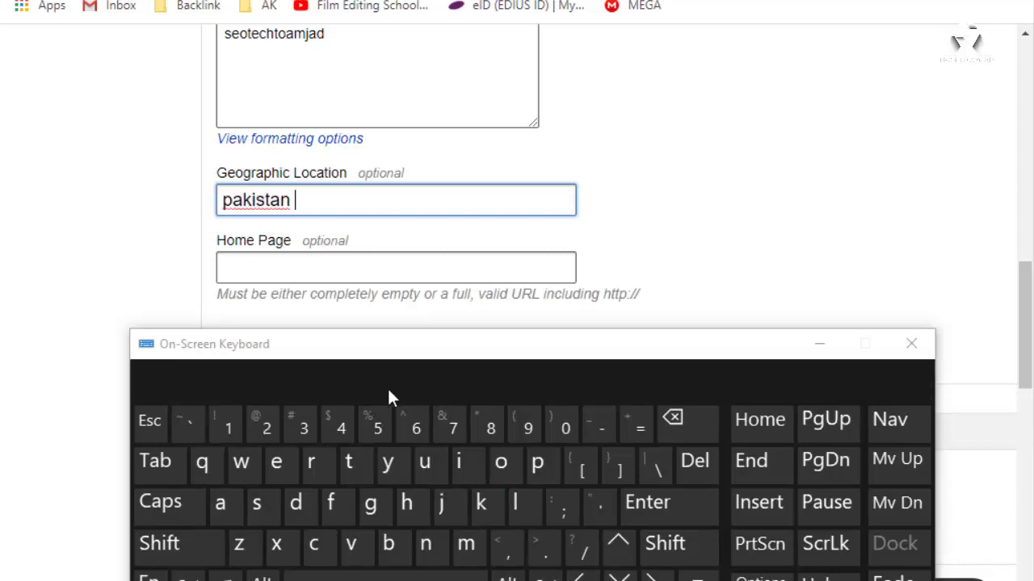
left_click(813, 357)
Step: Remove the autofilled text from the Profile description box below the real name
scroll(598, 369, "up", 4)
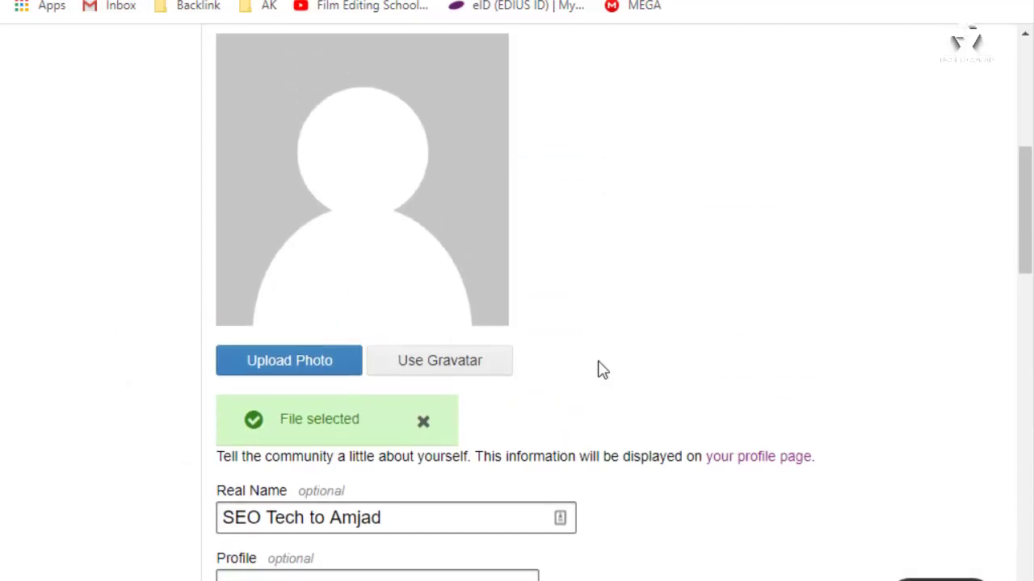
scroll(319, 353, "up", 6)
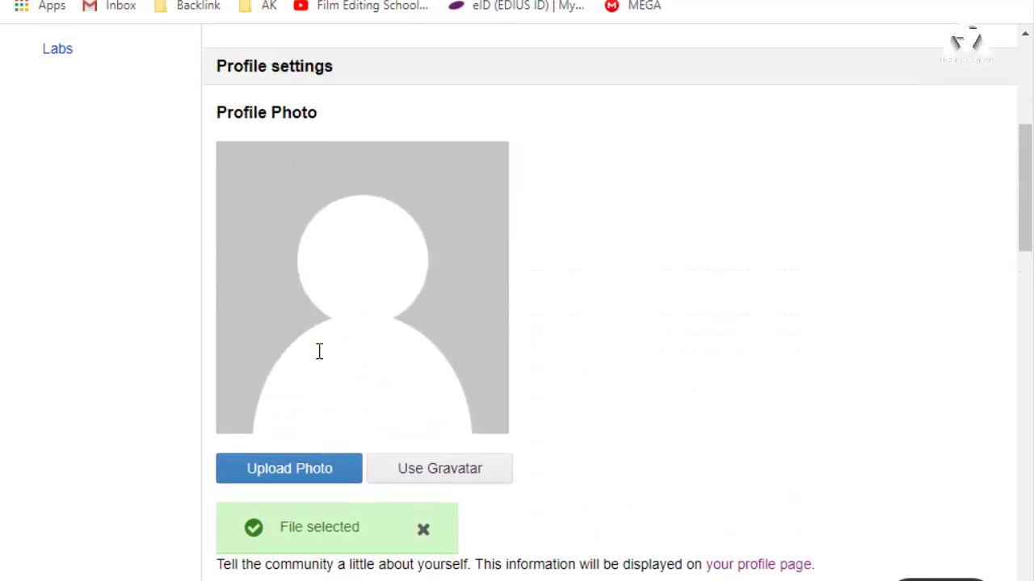
scroll(423, 451, "down", 5)
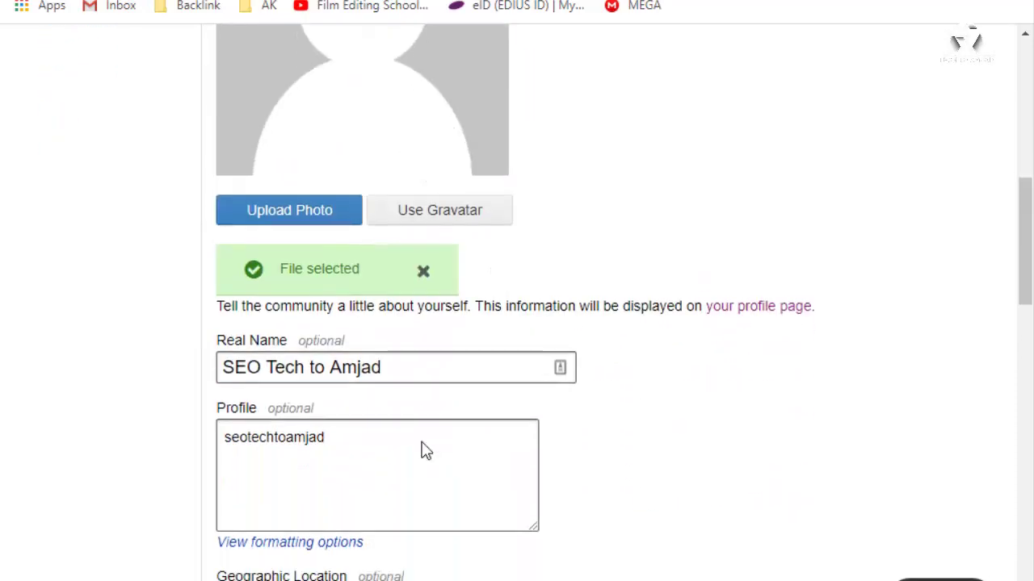
left_click_drag(340, 467, 206, 448)
right_click(335, 458)
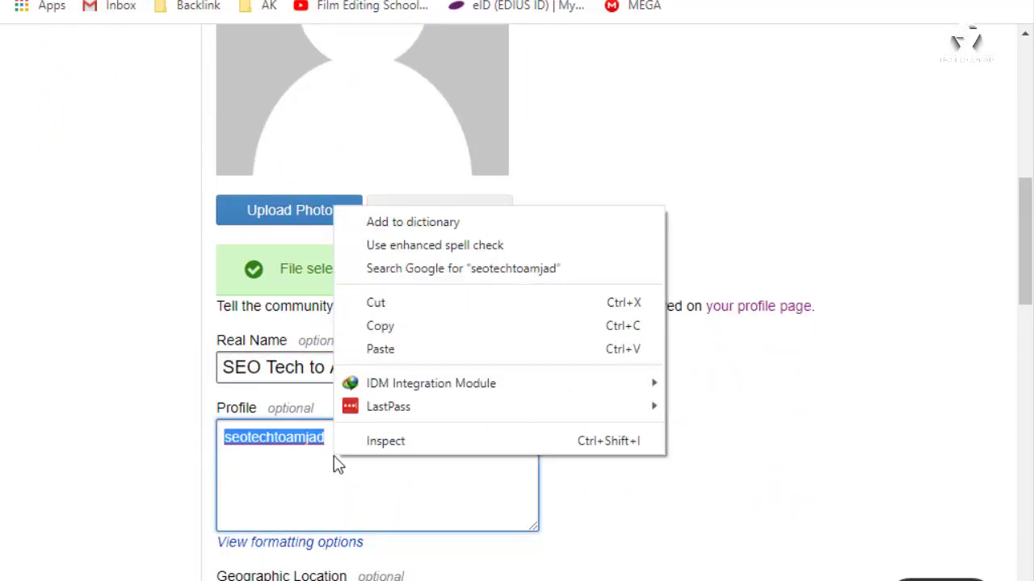
left_click(374, 302)
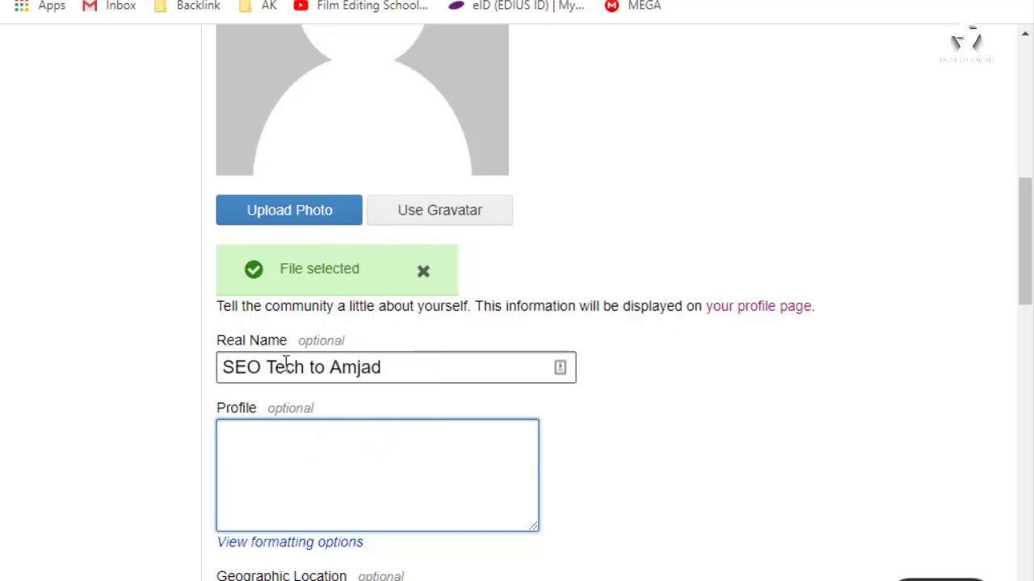
Step: Save the settings with the edited profile details
scroll(660, 495, "up", 6)
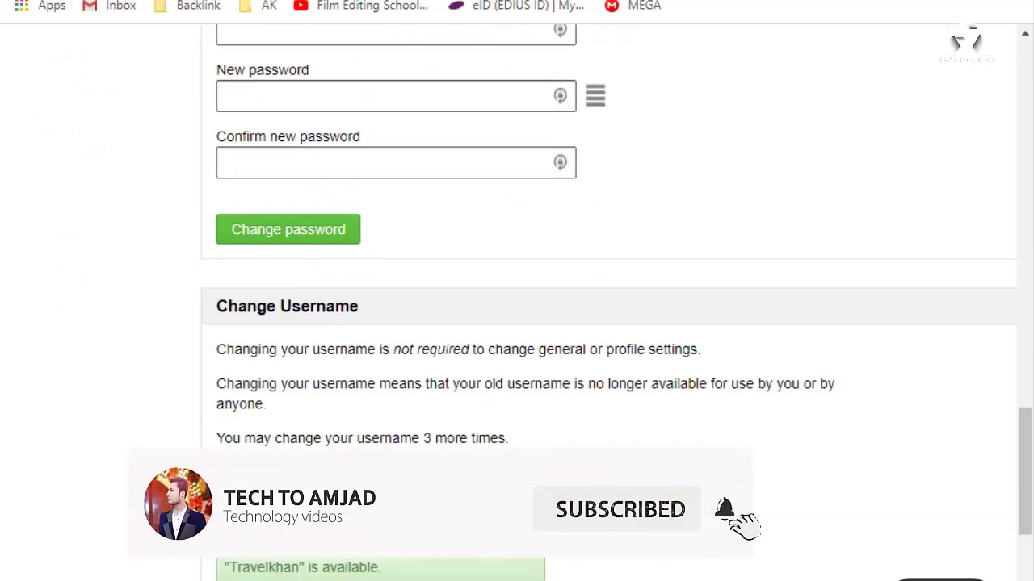
scroll(517, 302, "down", 5)
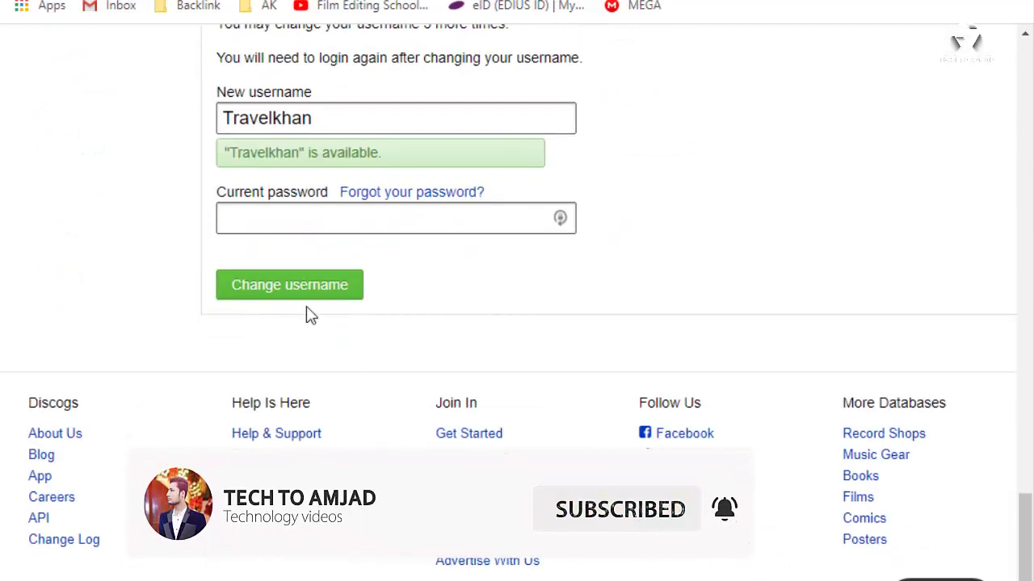
scroll(427, 332, "up", 12)
left_click(319, 453)
scroll(501, 477, "down", 6)
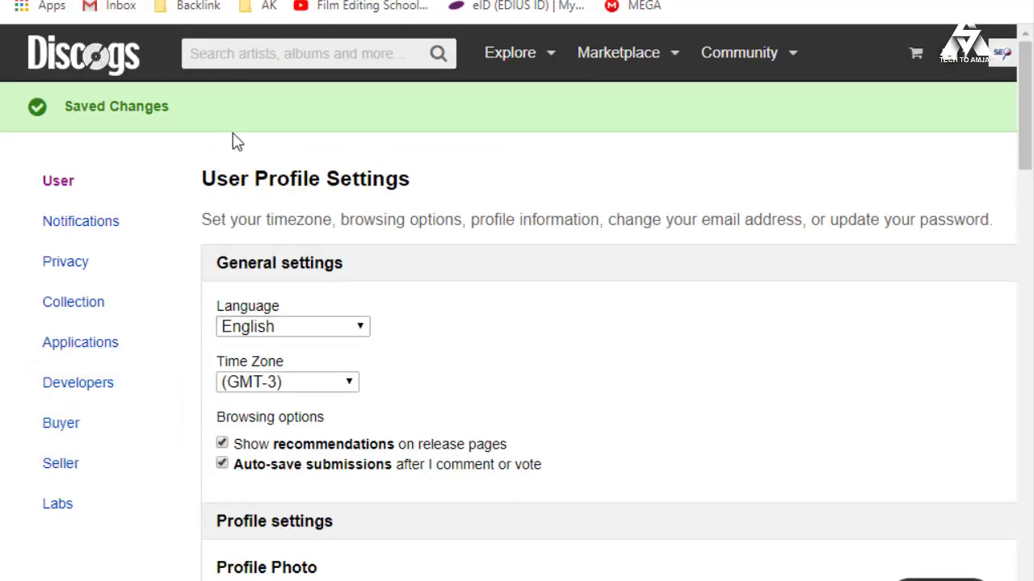
Step: Enlarge the Profile description box so that its whole text and extra lines fit
scroll(436, 274, "down", 1)
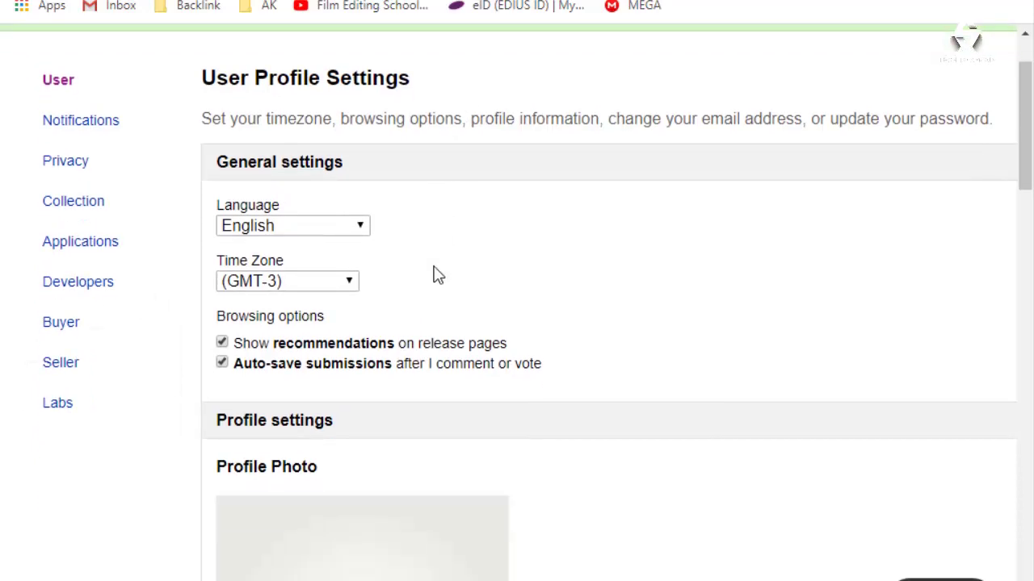
scroll(150, 164, "up", 1)
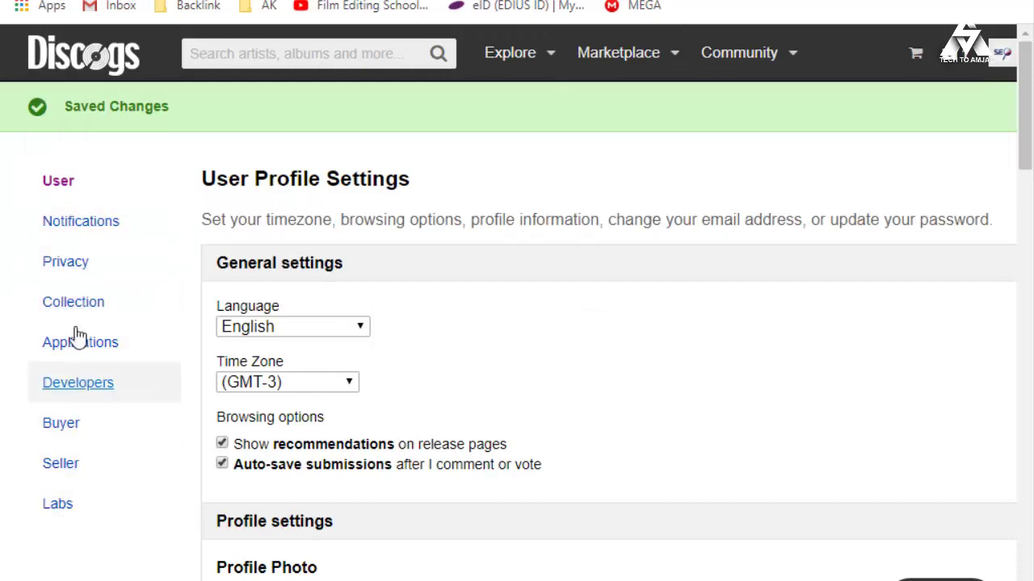
scroll(424, 409, "down", 6)
scroll(410, 383, "down", 3)
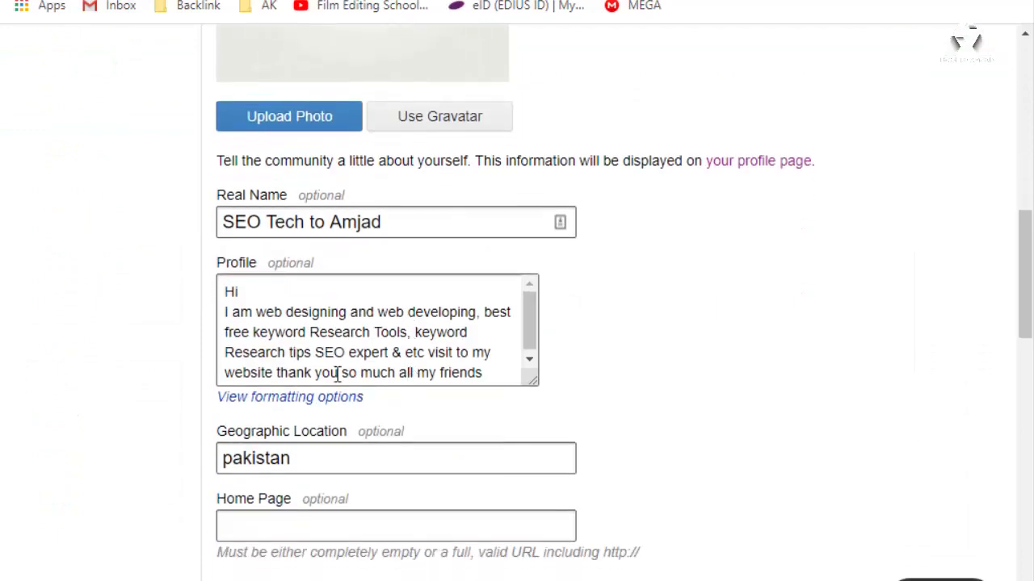
left_click_drag(530, 377, 569, 496)
Step: Switch to the Travel website and copy its full web address
left_click(260, 372)
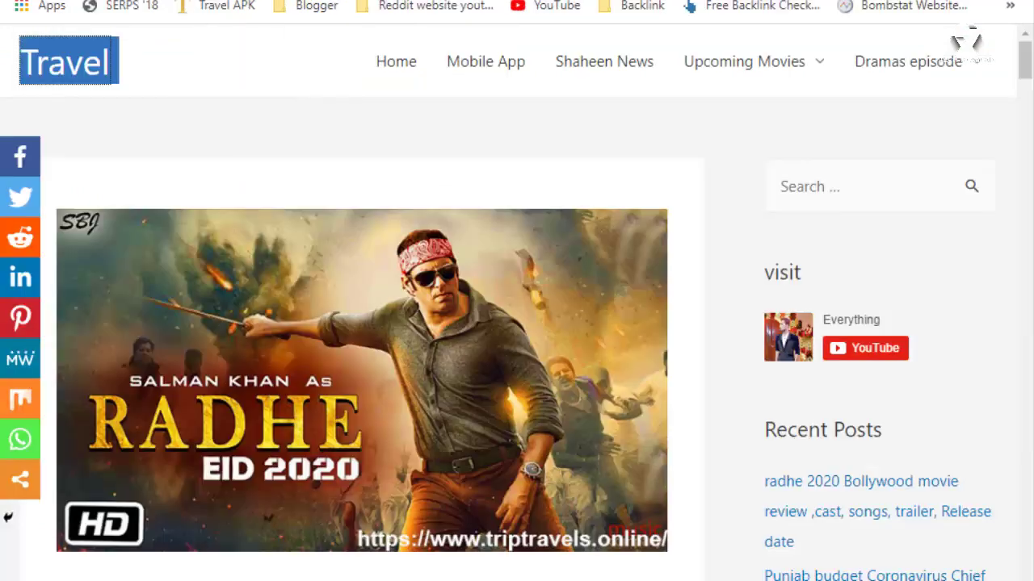
right_click(203, 0)
left_click(252, 86)
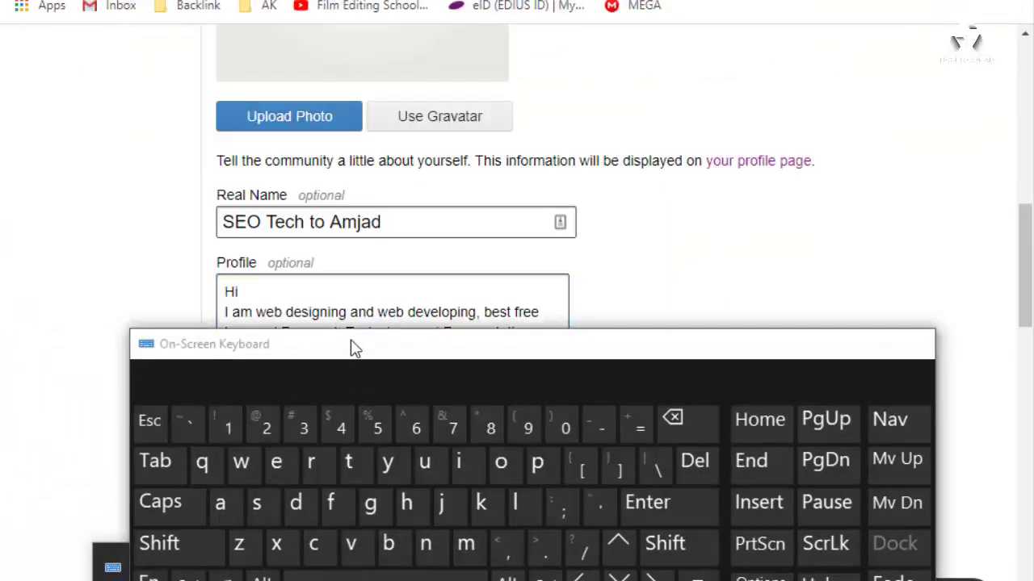
left_click_drag(350, 339, 383, 71)
left_click(378, 382)
left_click(731, 228)
left_click(216, 309)
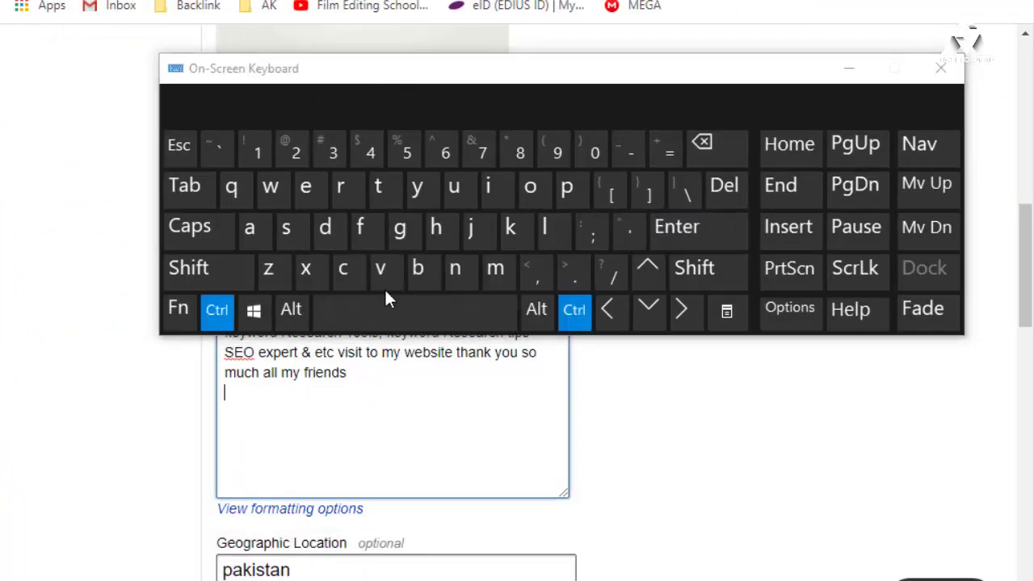
left_click(380, 268)
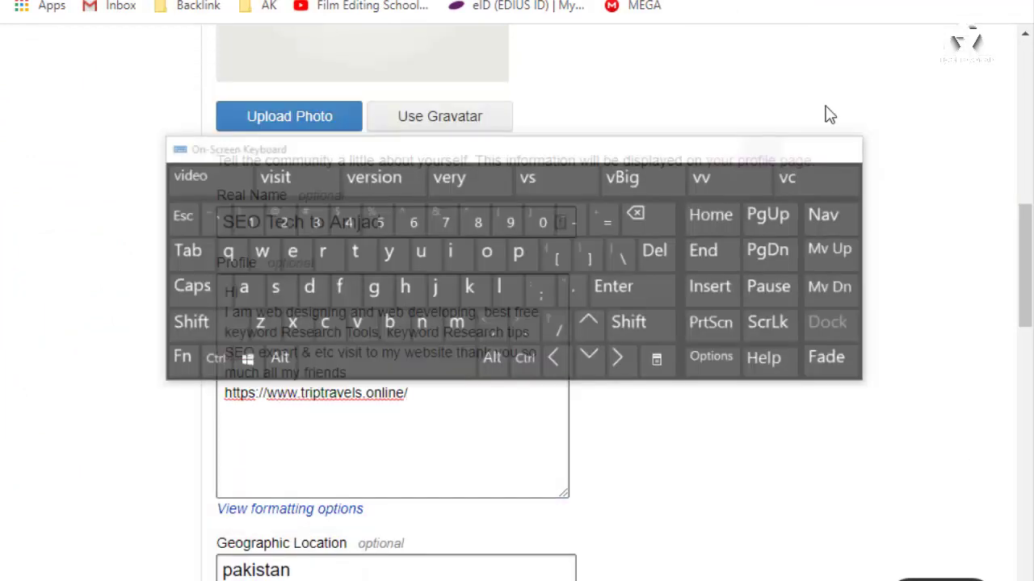
Step: Look over the remaining settings sections and save the profile with the added website link
scroll(629, 307, "down", 3)
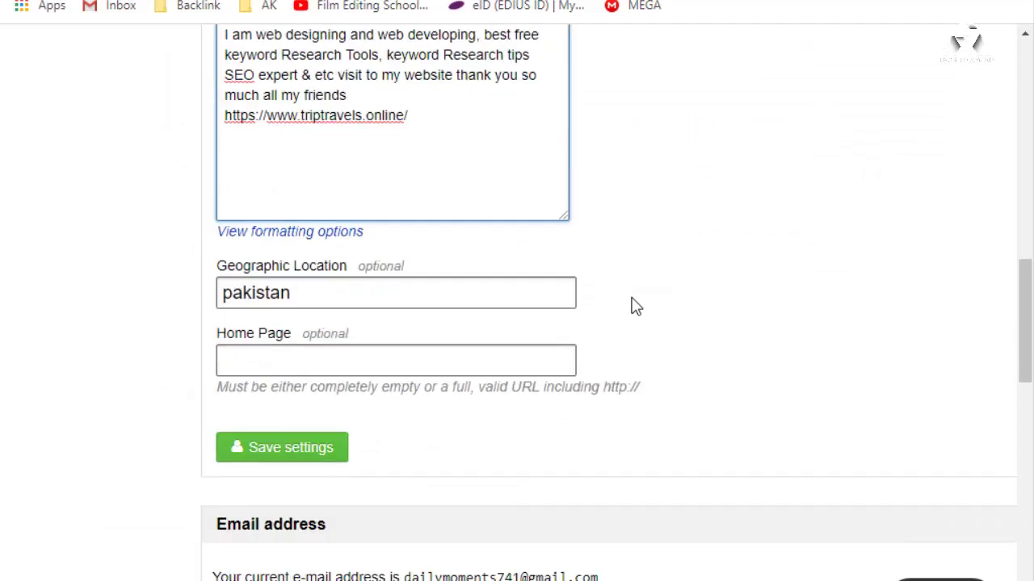
scroll(443, 368, "down", 4)
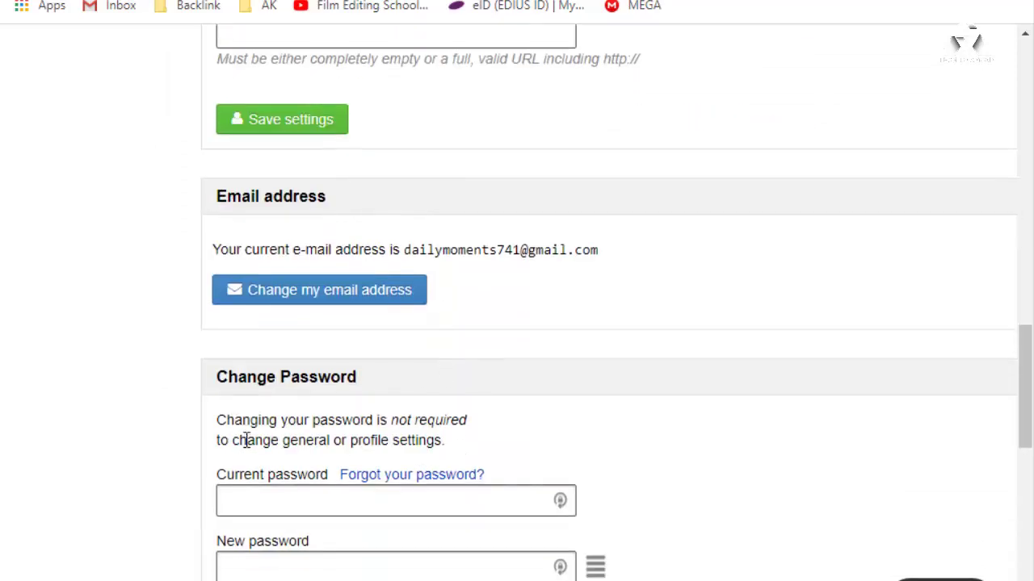
scroll(430, 399, "down", 6)
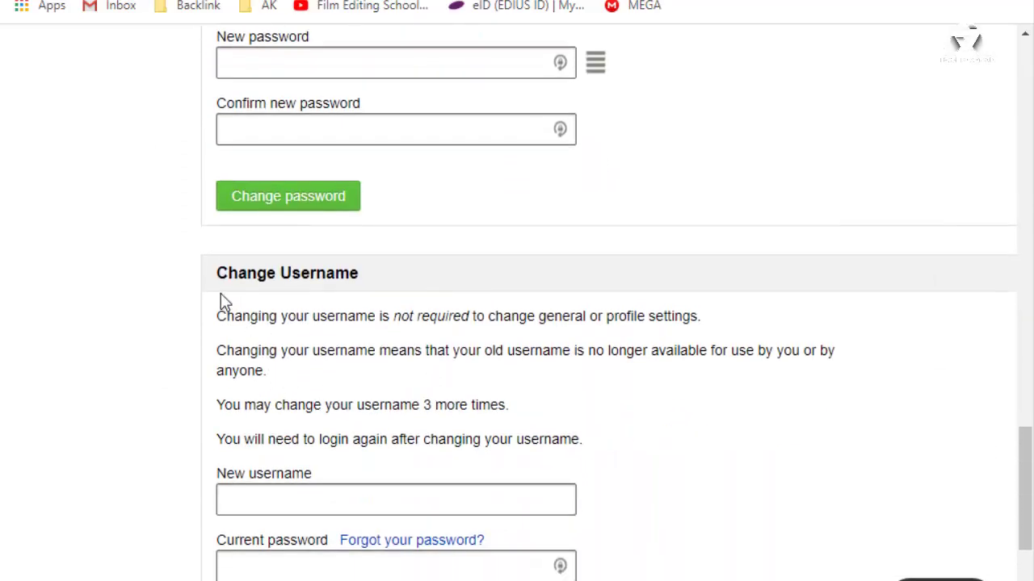
scroll(362, 327, "down", 4)
scroll(452, 468, "up", 15)
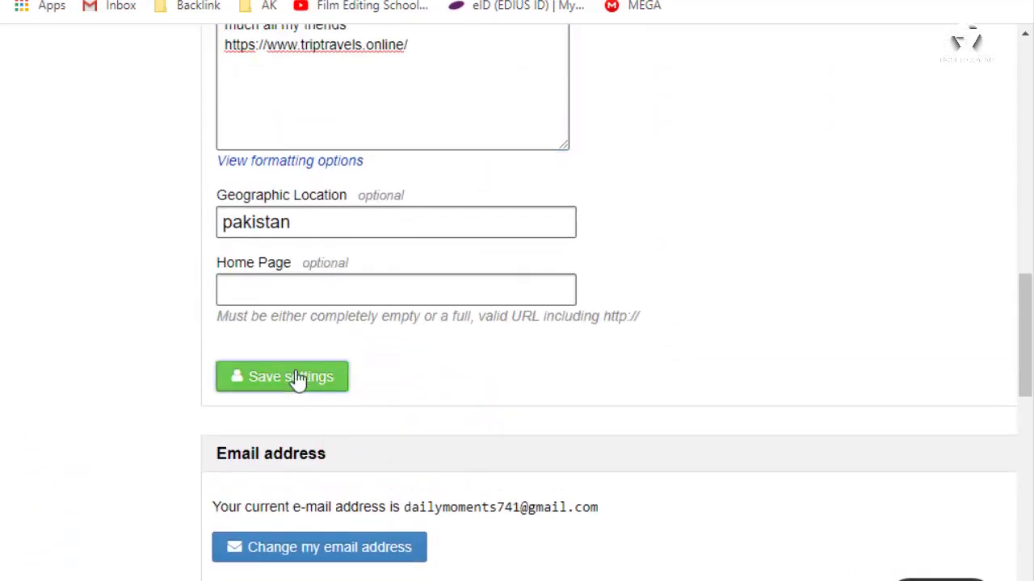
scroll(298, 380, "up", 7)
scroll(353, 346, "up", 7)
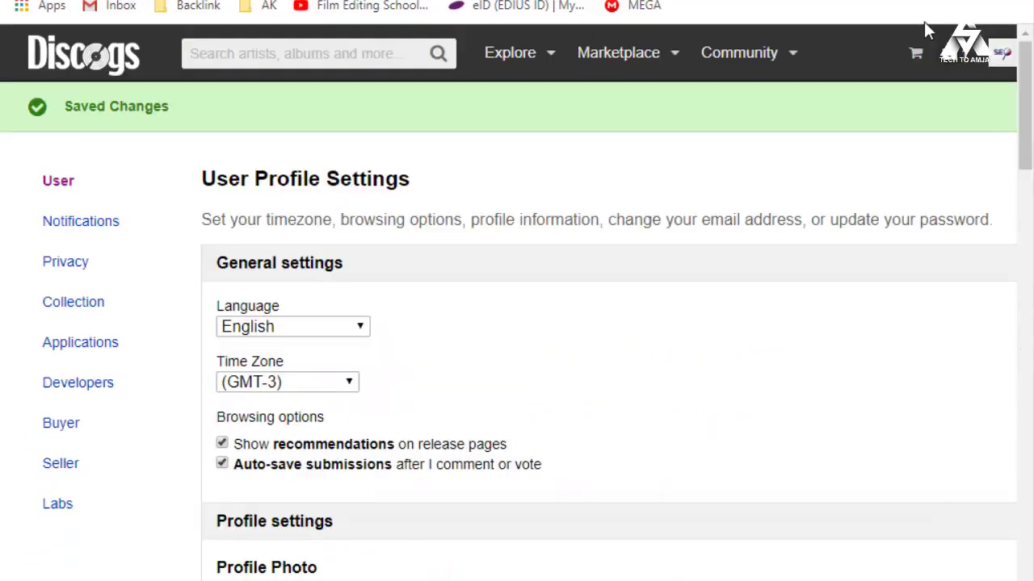
Step: Open the public Discogs profile page and inspect the rel attribute of its website link in the page code
left_click(1008, 54)
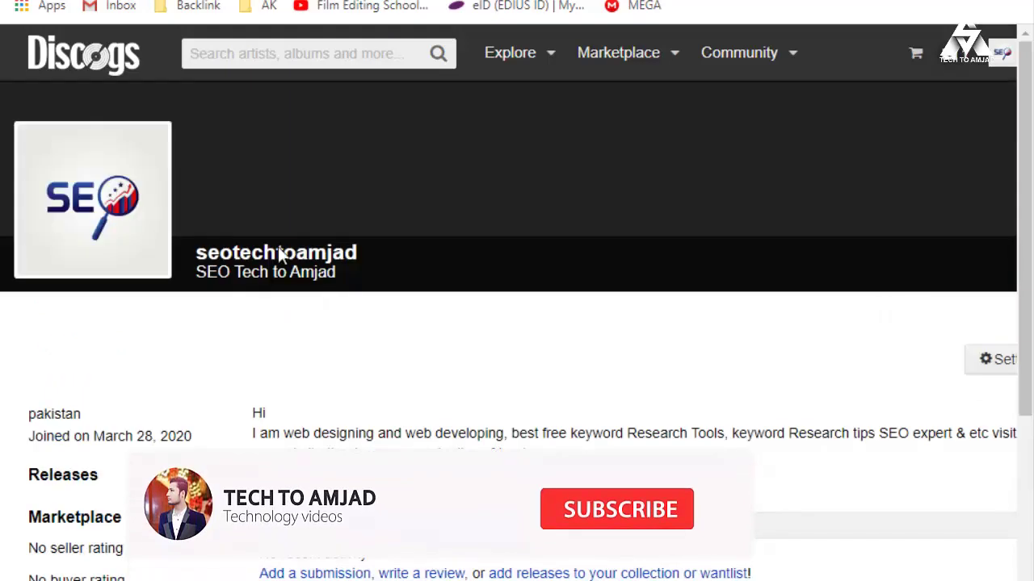
scroll(242, 291, "down", 3)
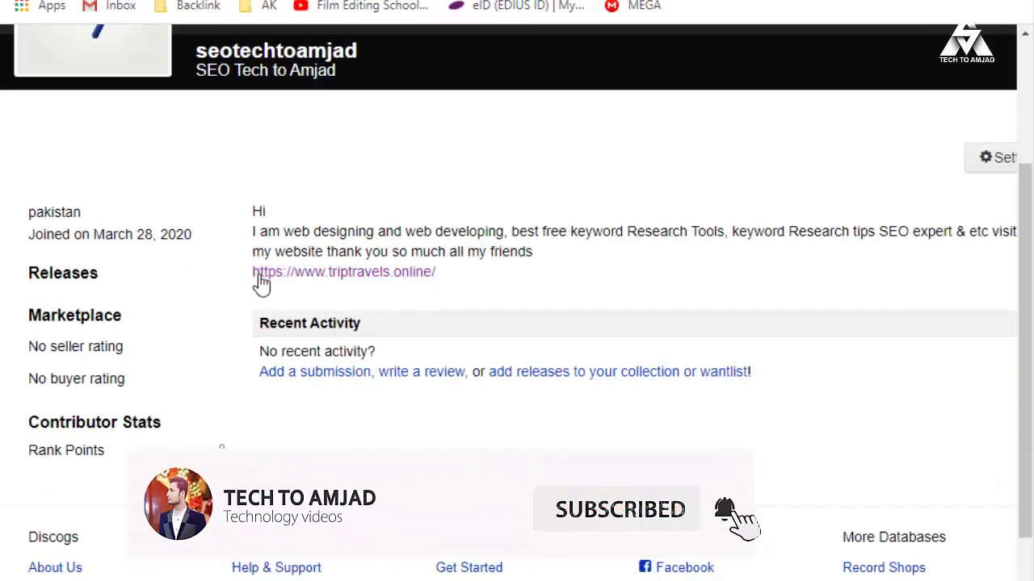
right_click(356, 275)
left_click(412, 509)
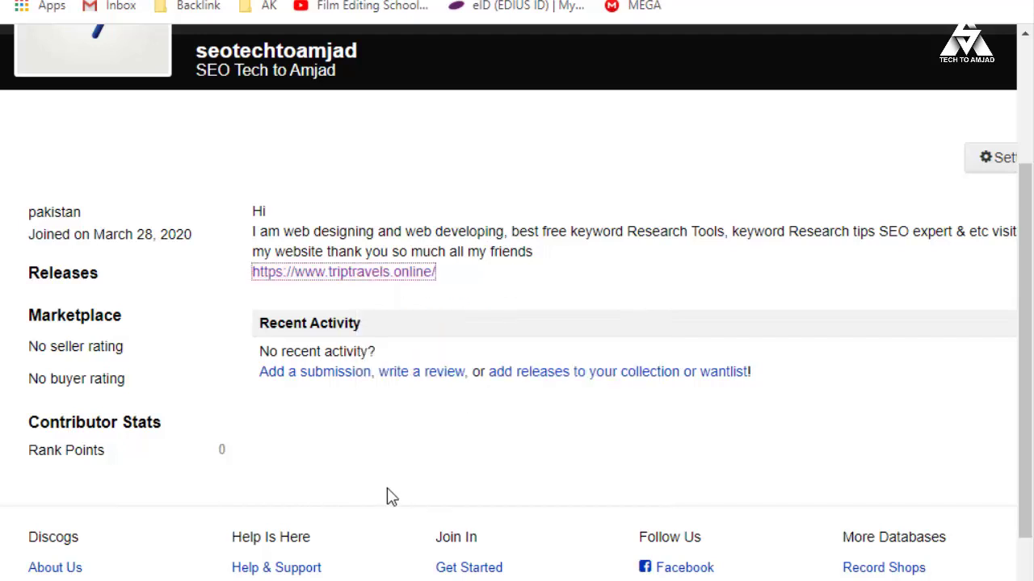
left_click(811, 277)
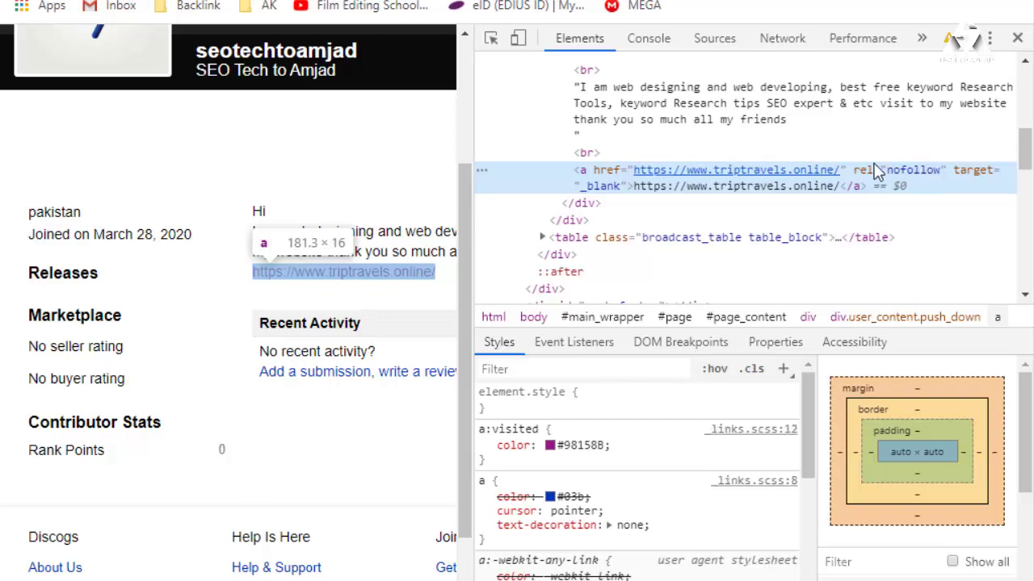
left_click(1017, 38)
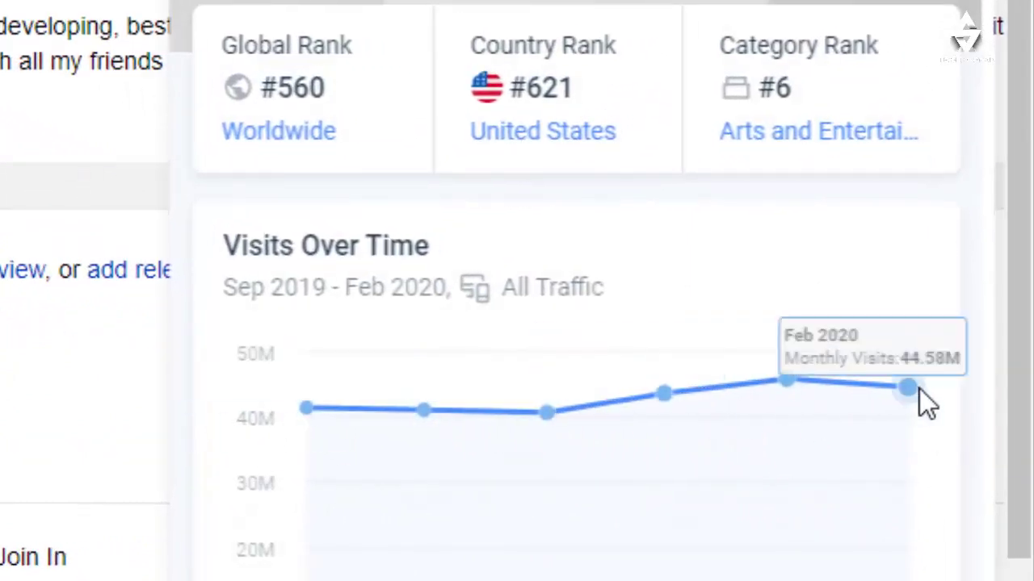
Step: Examine the SimilarWeb data for Discogs, including monthly visits, top countries and traffic sources
scroll(735, 412, "down", 2)
scroll(734, 398, "down", 10)
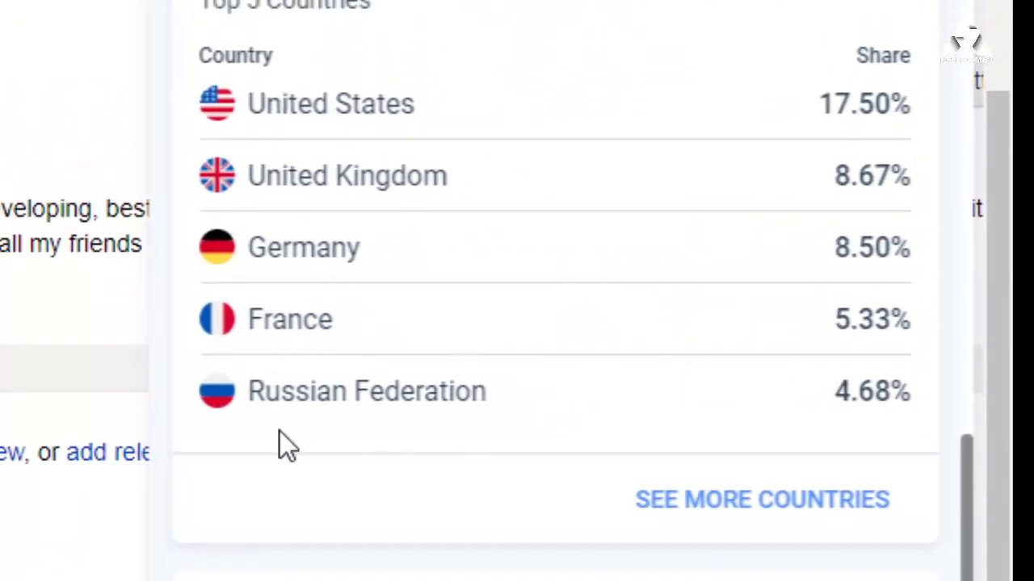
scroll(429, 436, "down", 3)
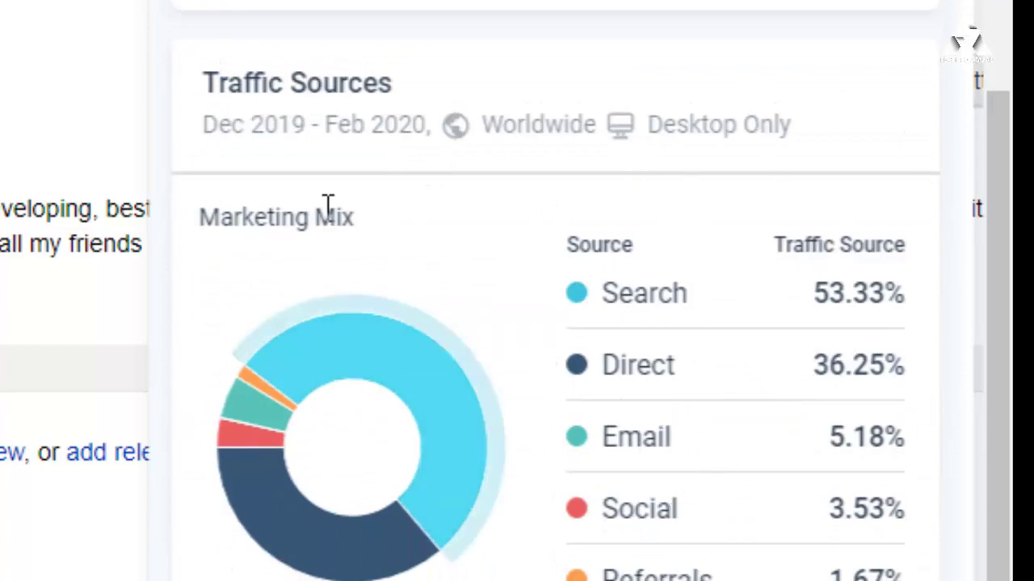
scroll(315, 214, "up", 5)
scroll(64, 162, "up", 3)
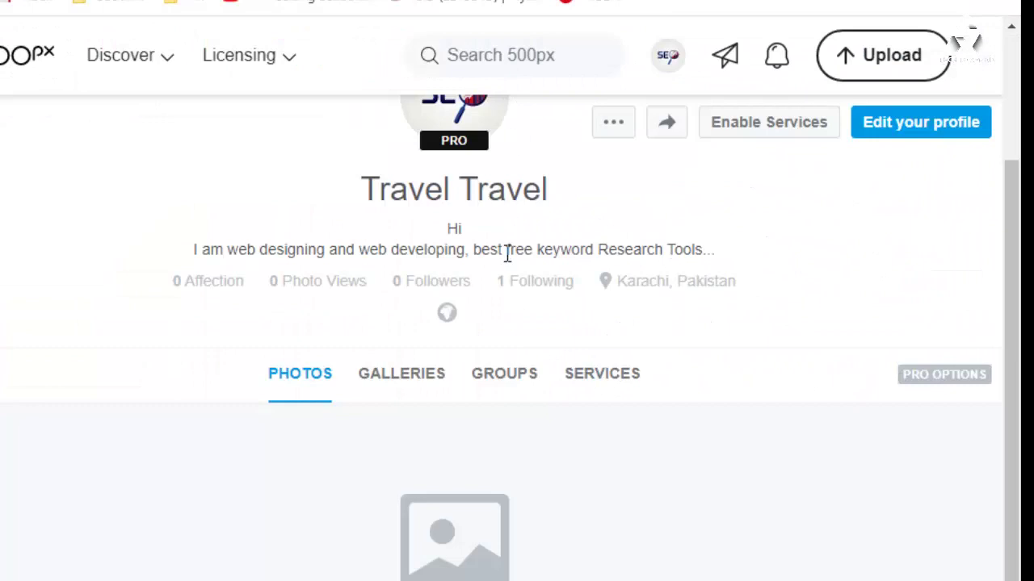
Step: Review the SimilarWeb ranks, monthly visits, top countries and traffic sources for 500px.com, and close the overlay
scroll(452, 242, "up", 3)
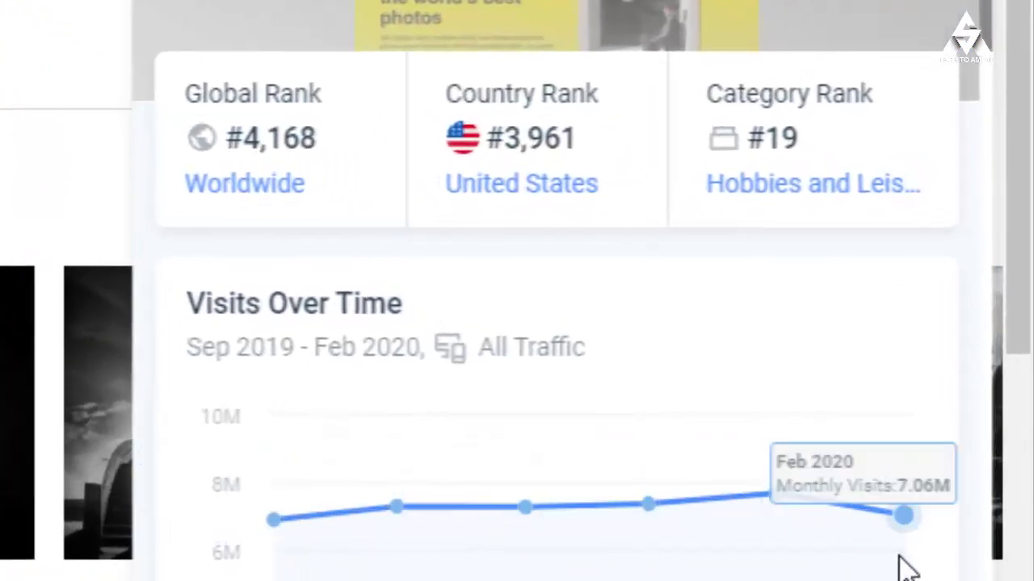
scroll(817, 531, "down", 5)
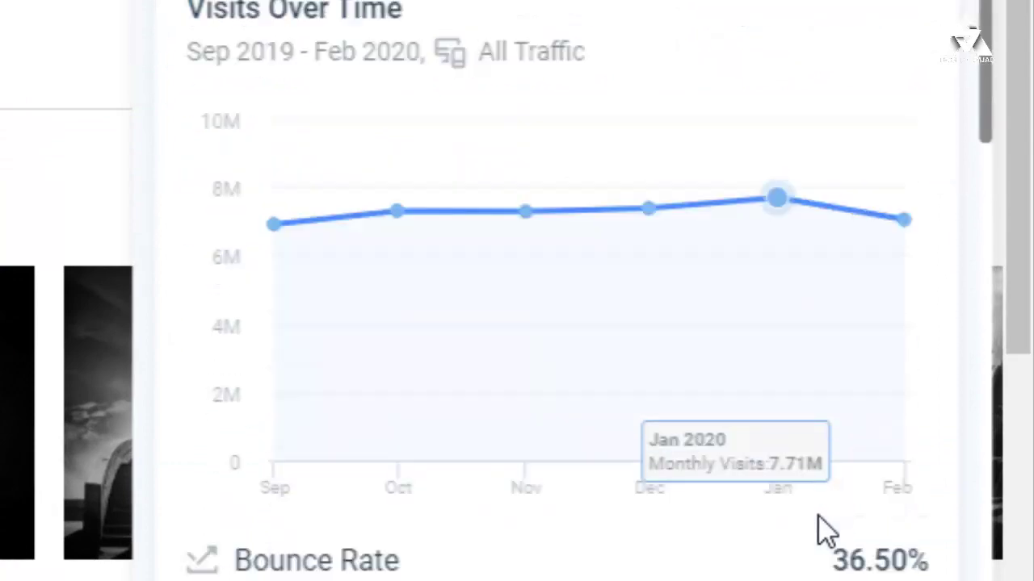
scroll(604, 522, "down", 5)
scroll(468, 115, "up", 1)
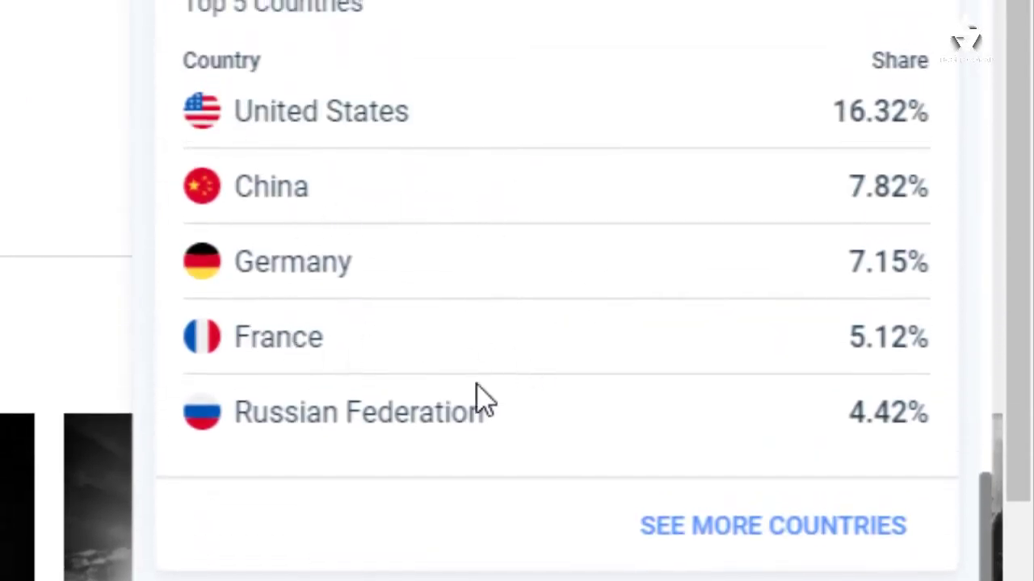
scroll(582, 379, "down", 5)
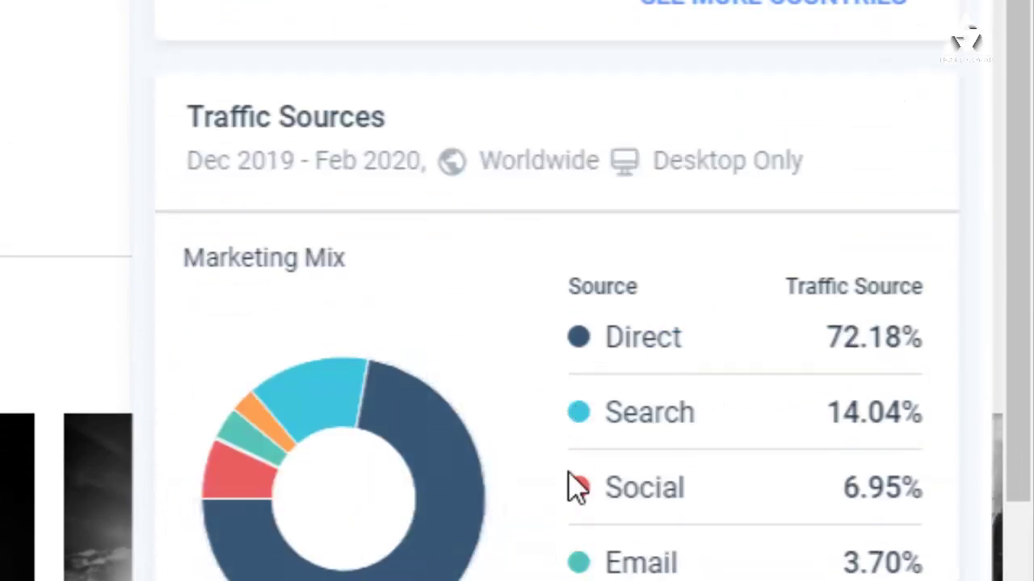
scroll(472, 529, "up", 10)
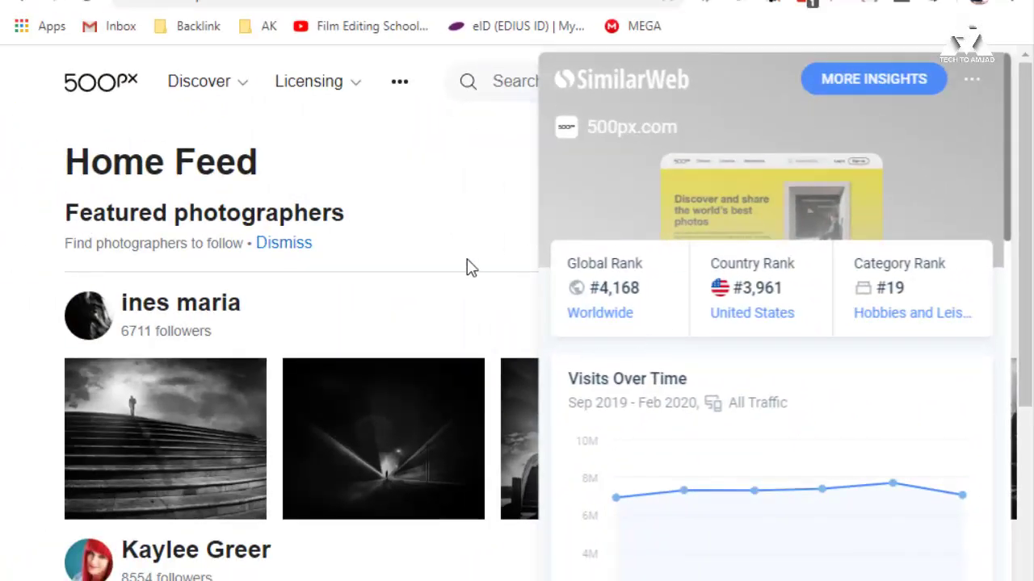
left_click(436, 214)
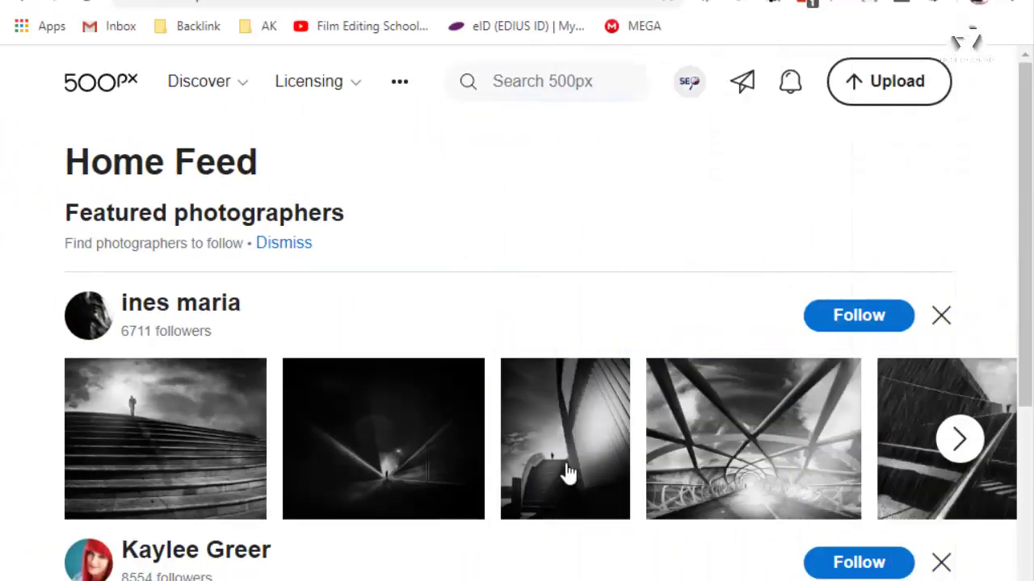
Step: Switch to the text file listing the profile backlinks and copy the 500px profile address under number 5
scroll(569, 472, "down", 5)
scroll(570, 472, "up", 8)
left_click(451, 580)
left_click_drag(332, 213, 3, 210)
left_click(85, 198)
left_click_drag(319, 197, 3, 194)
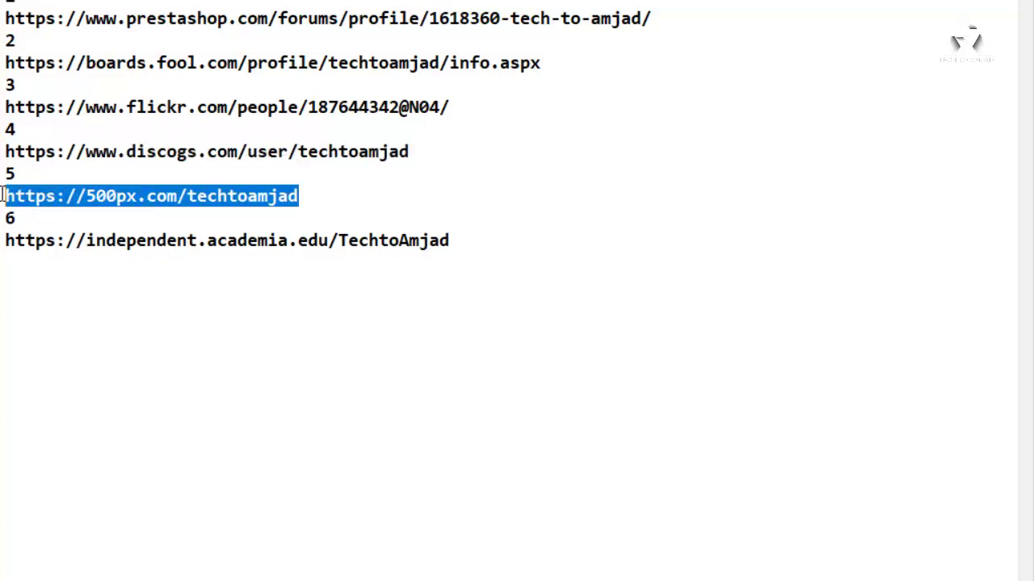
right_click(51, 192)
left_click(102, 259)
Step: Switch back to the browser, open the copied 500px profile address in a new tab and dismiss the Pro trial popup
key("alt+Tab")
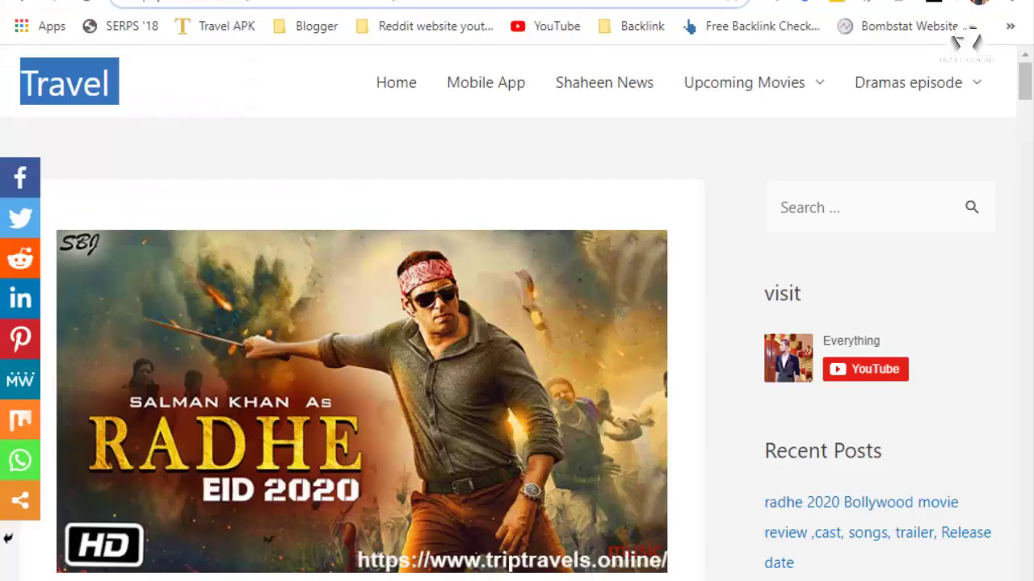
key("ctrl+t")
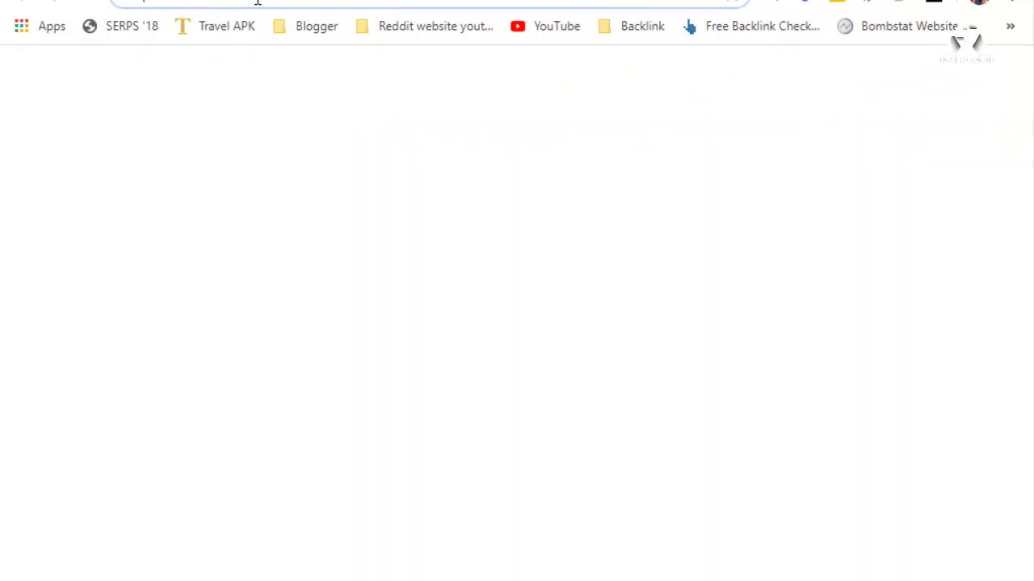
right_click(267, 4)
left_click(315, 152)
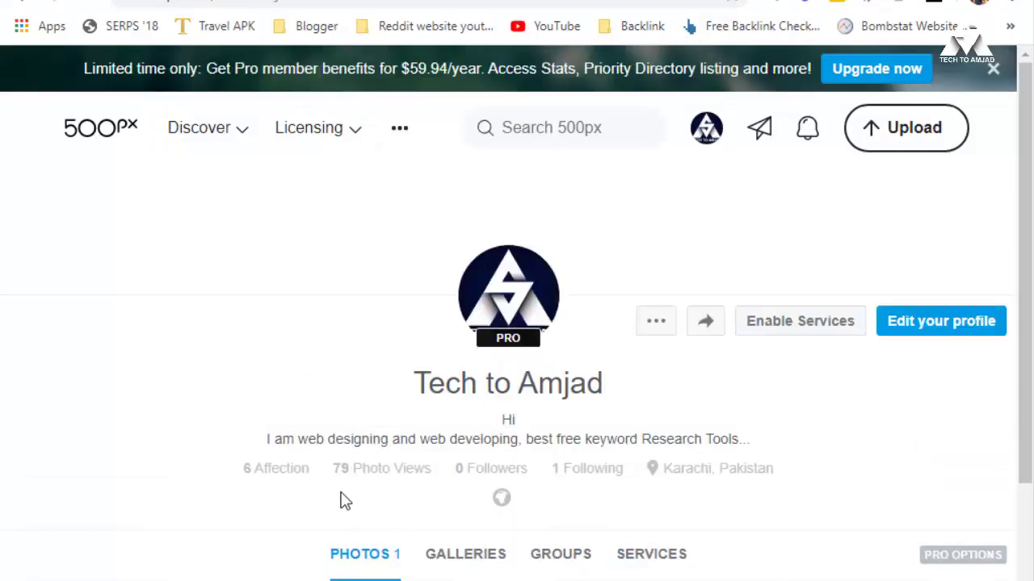
scroll(365, 490, "down", 3)
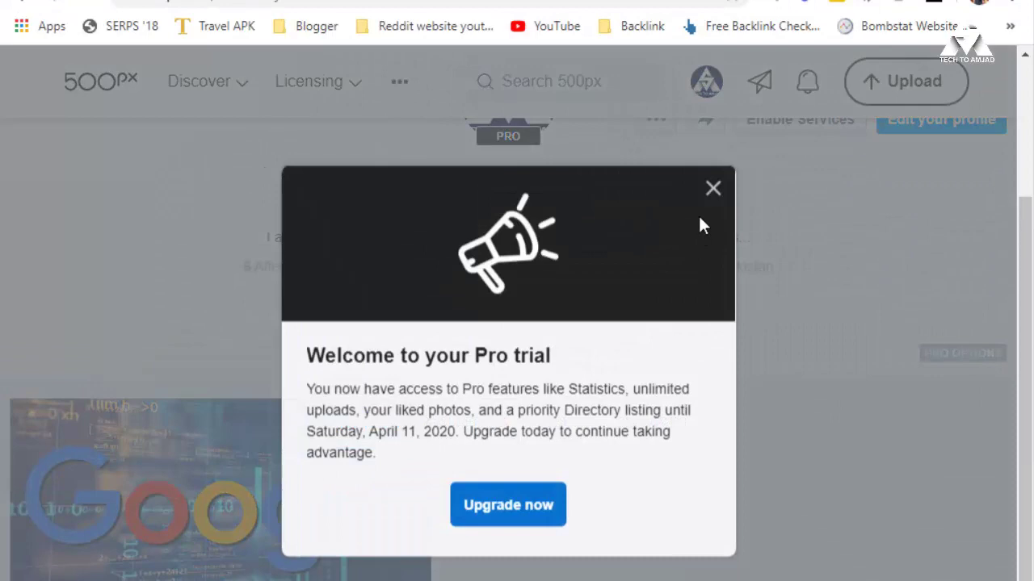
left_click(714, 190)
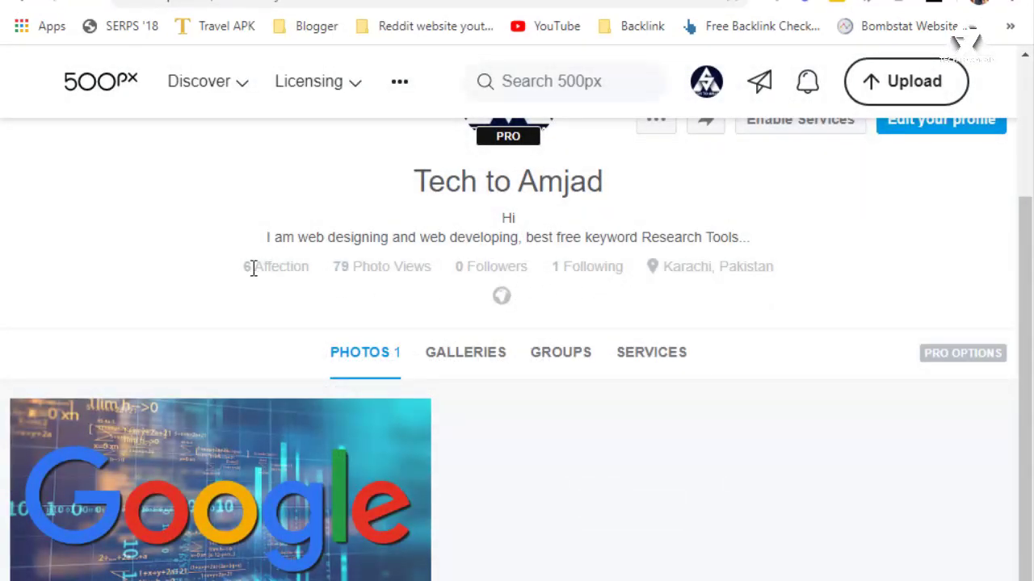
Step: Open the google-ranking-factors photo from the profile and view its title and description
scroll(247, 365, "down", 1)
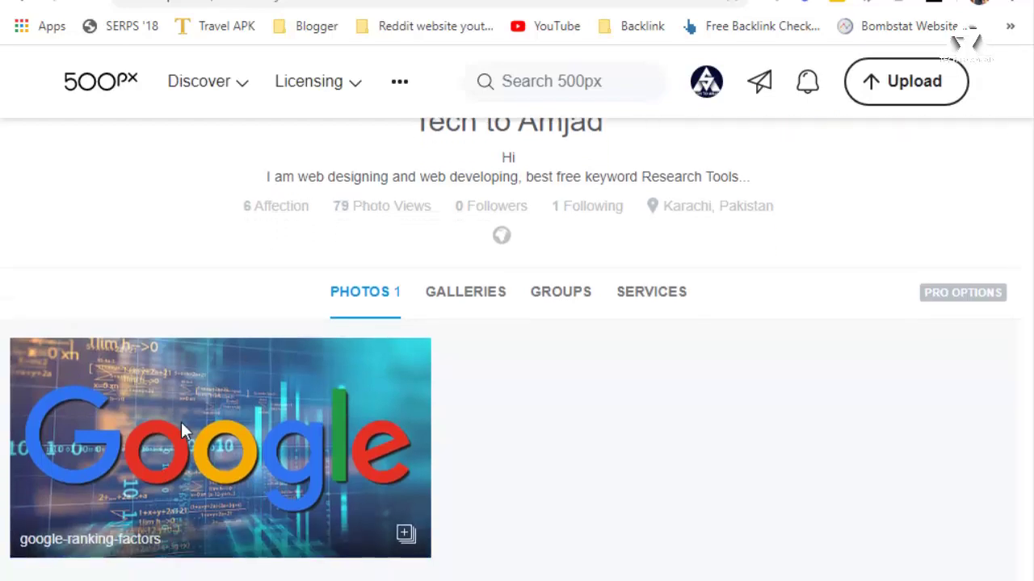
left_click(337, 448)
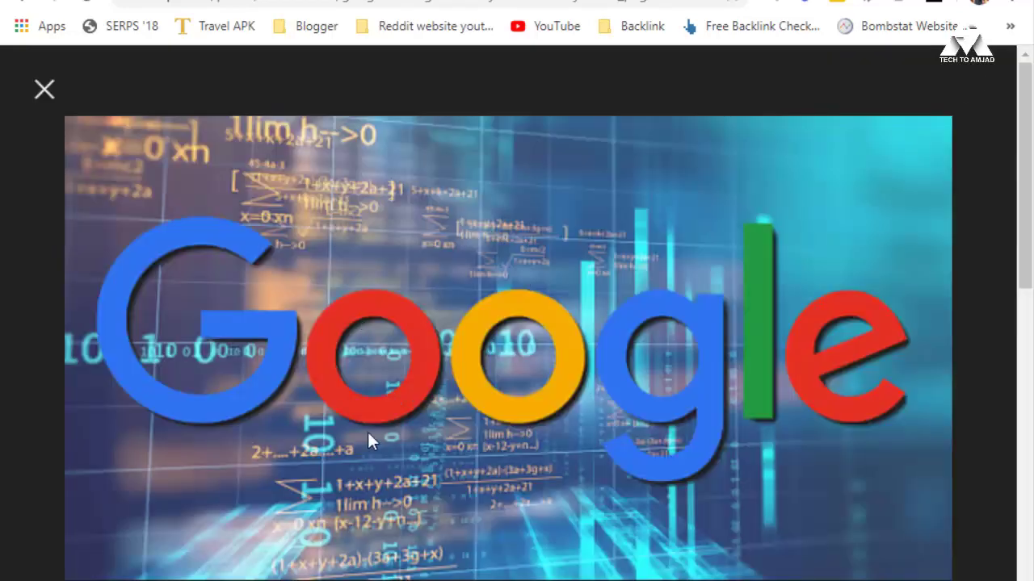
scroll(374, 441, "down", 7)
scroll(374, 443, "up", 2)
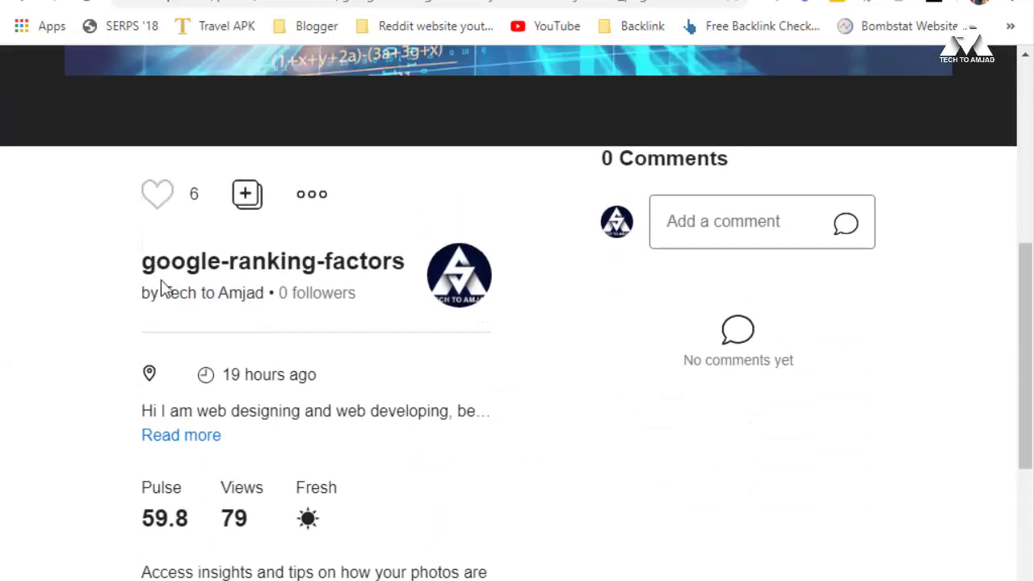
Step: Examine the photo's Pulse, Views, category and gallery section, opening the gallery chooser and closing it without adding the photo
scroll(607, 361, "down", 6)
mouse_move(171, 186)
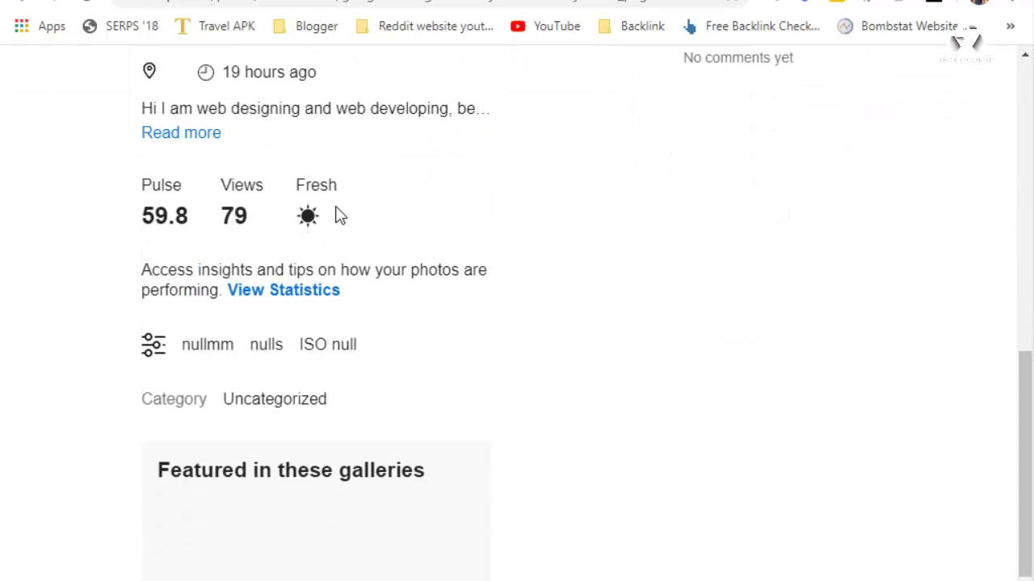
scroll(378, 385, "down", 3)
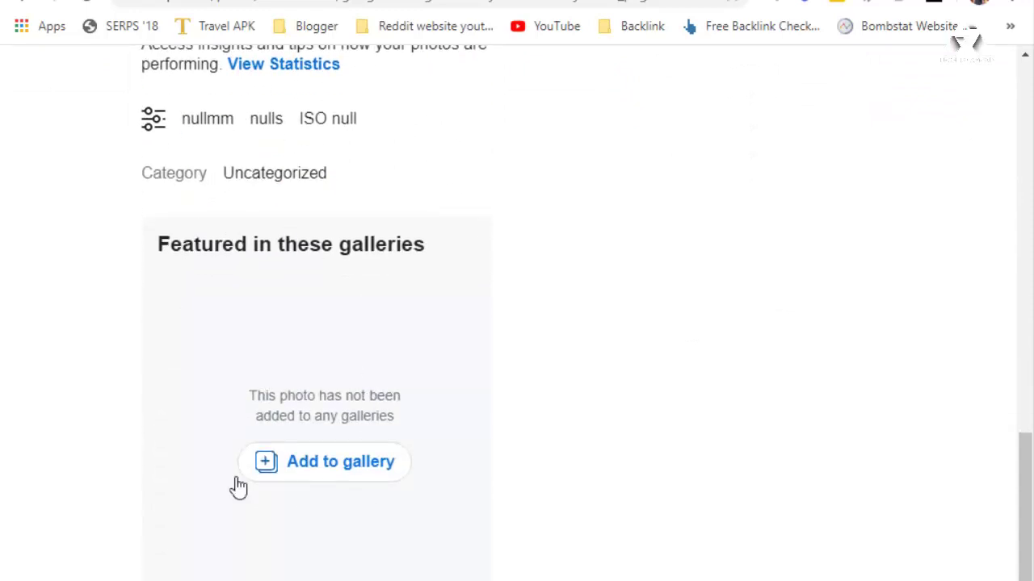
scroll(461, 371, "up", 1)
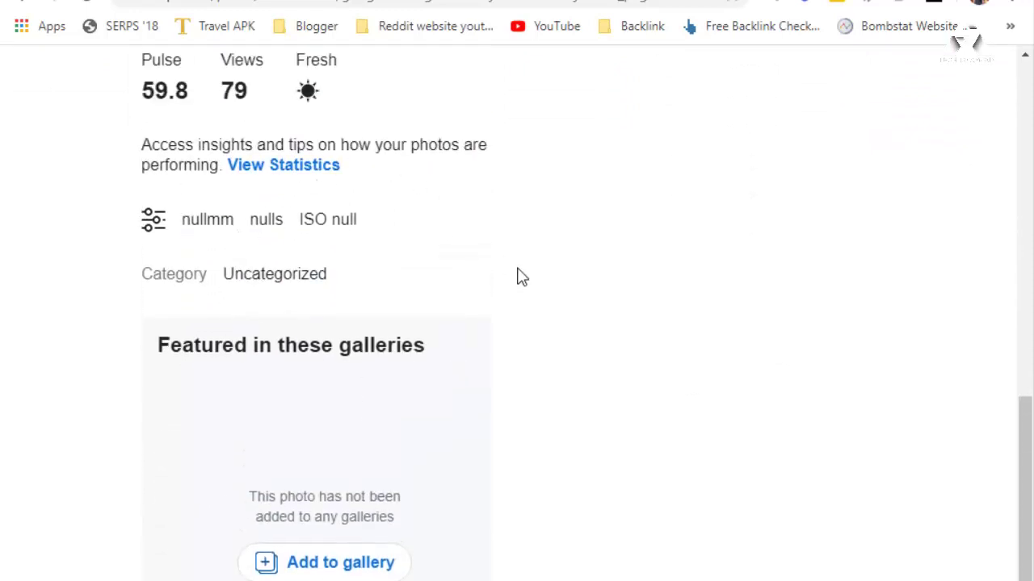
scroll(516, 307, "down", 1)
left_click(272, 462)
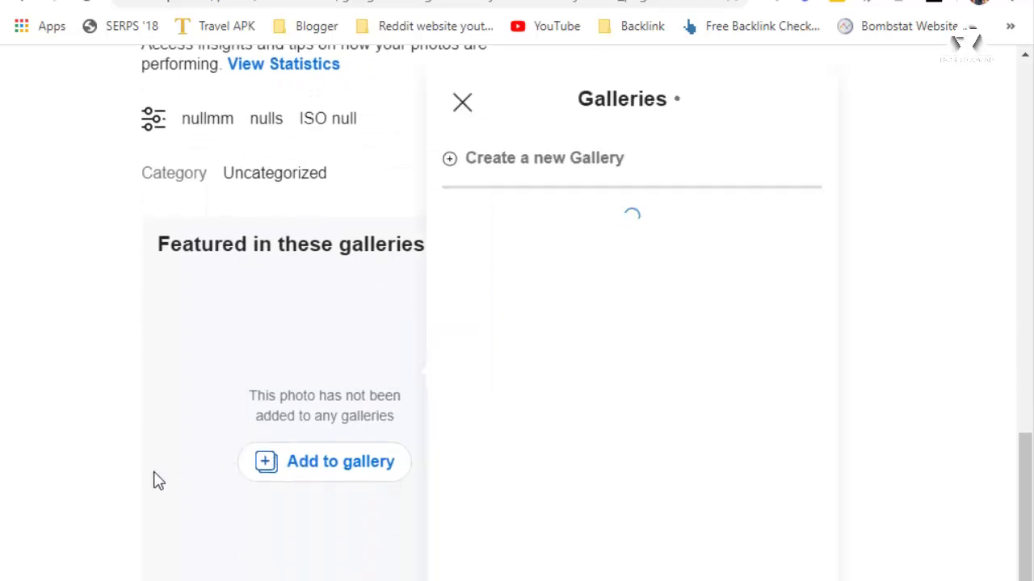
left_click(461, 104)
scroll(517, 307, "up", 10)
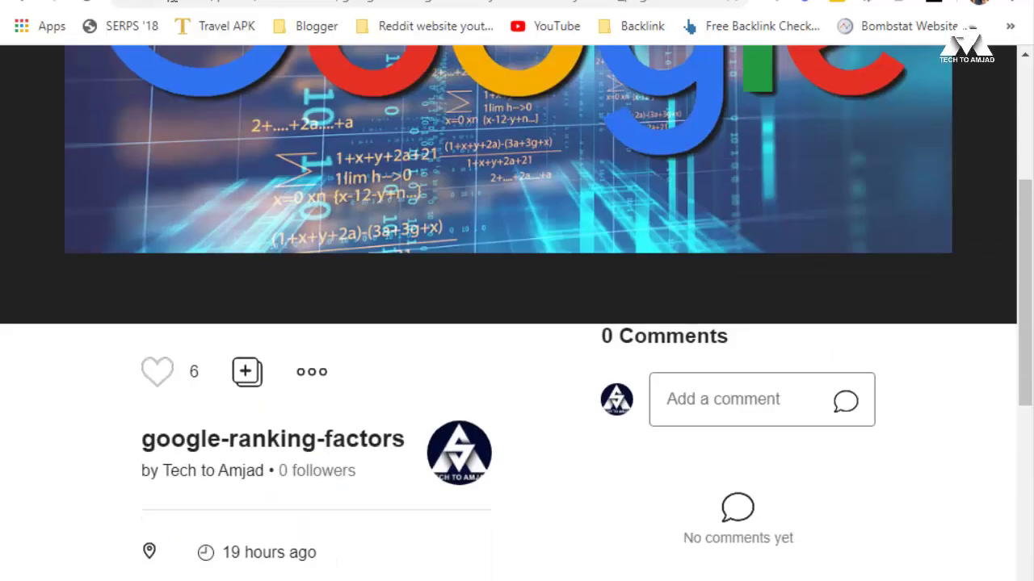